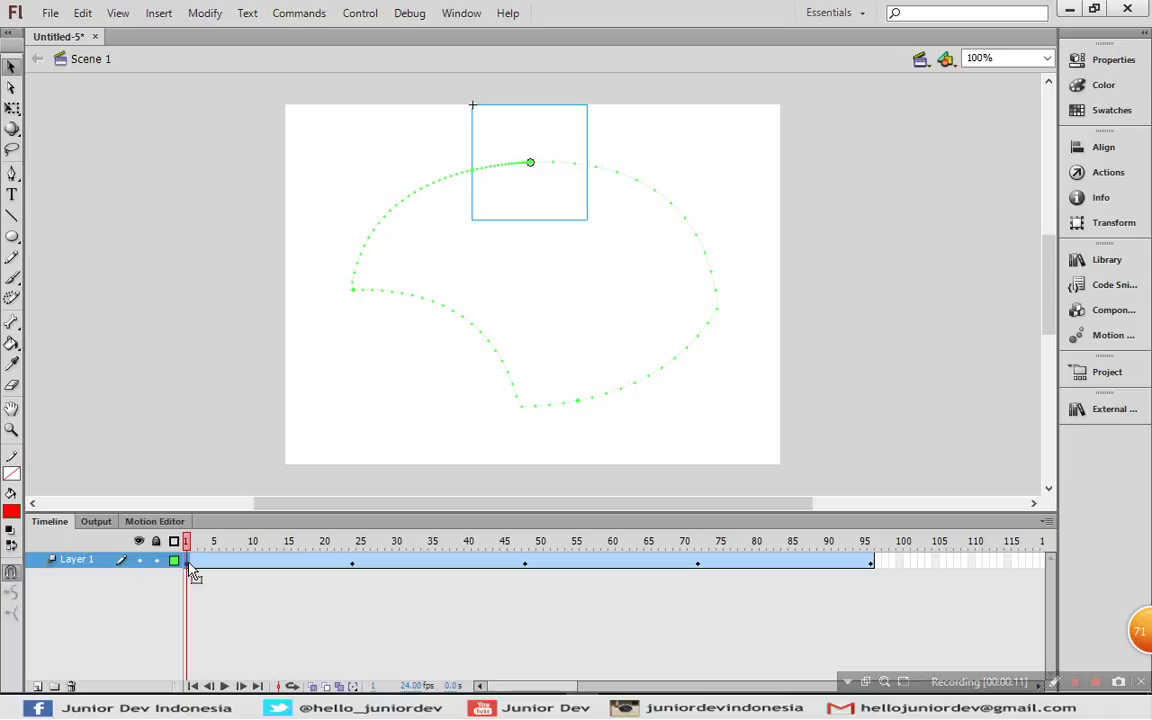
Step: View the ball's position and glow at the motion tween keyframes at frames 24, 48 and 72
left_click(352, 563)
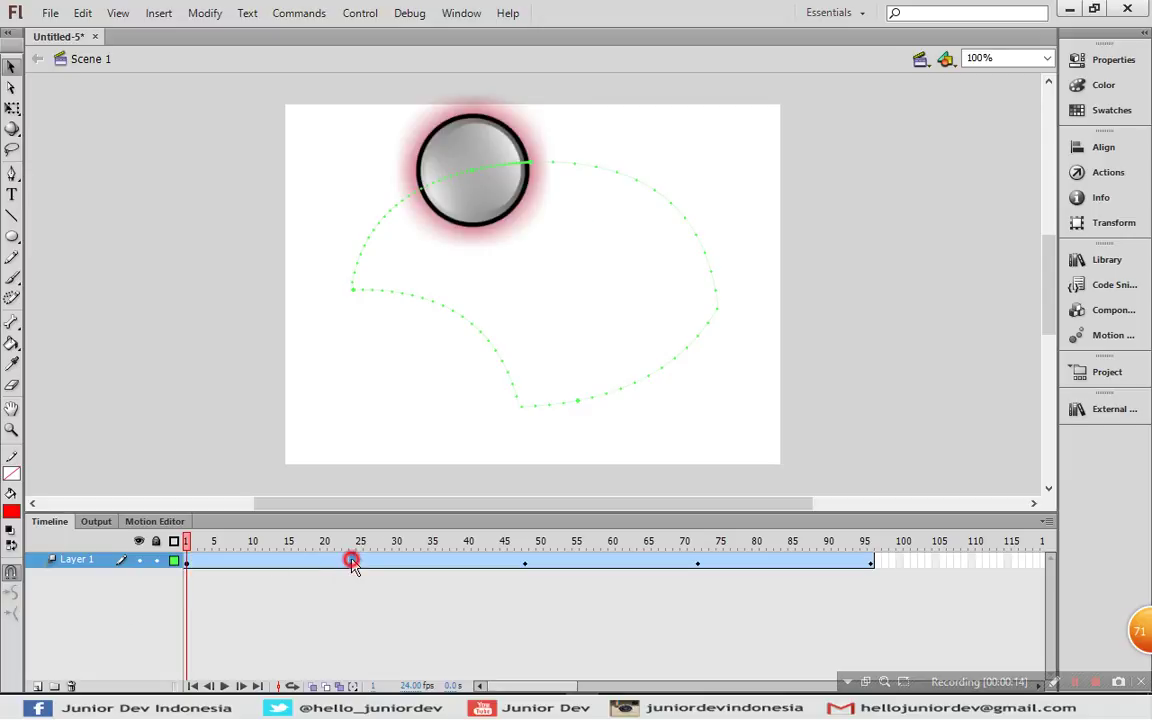
left_click(525, 563)
left_click(697, 563)
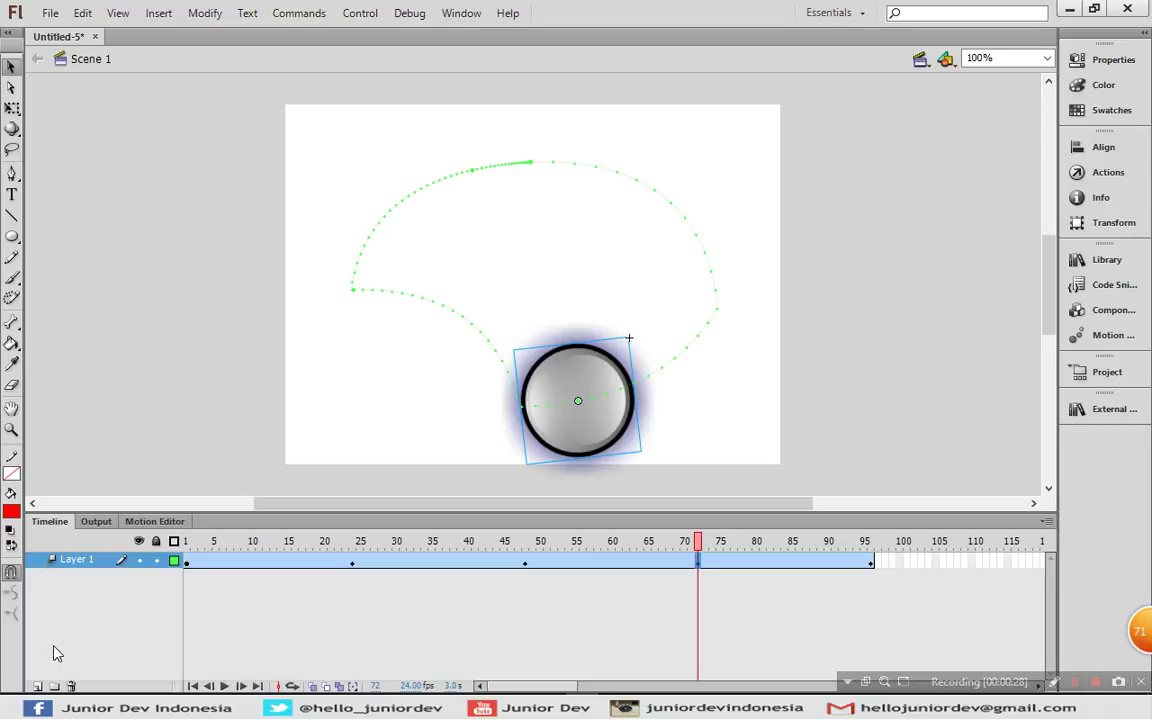
Step: Add a new layer above Layer 1 and go to its first frame
left_click(38, 686)
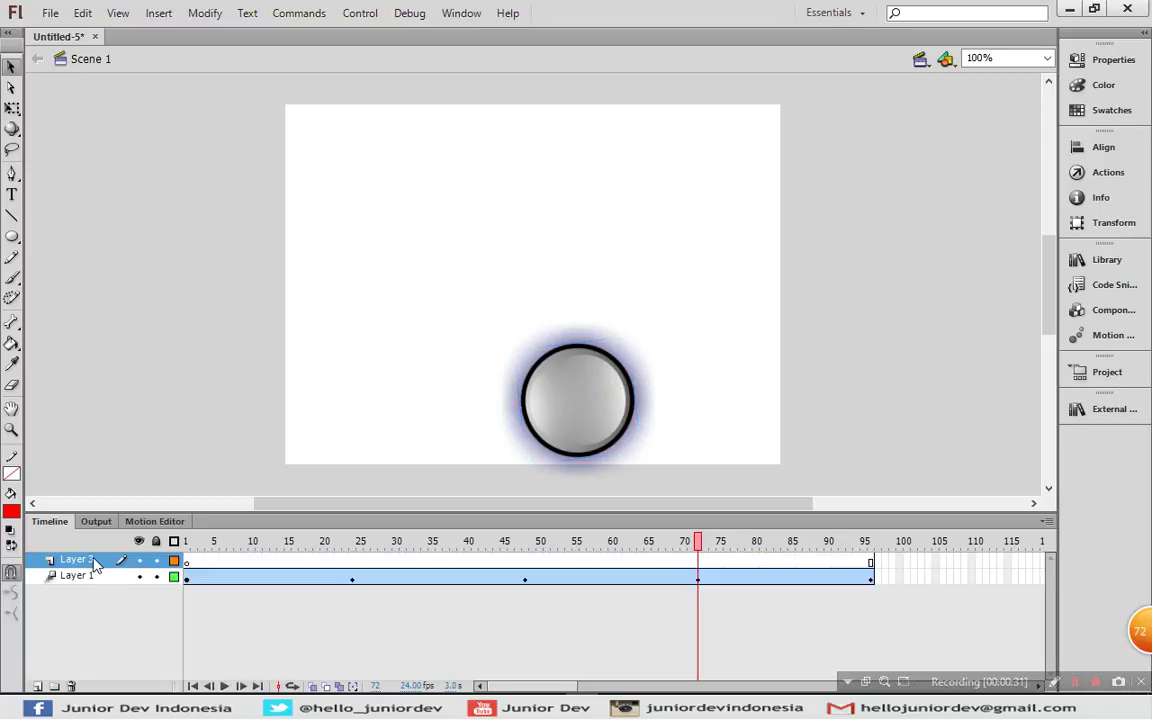
left_click(188, 561)
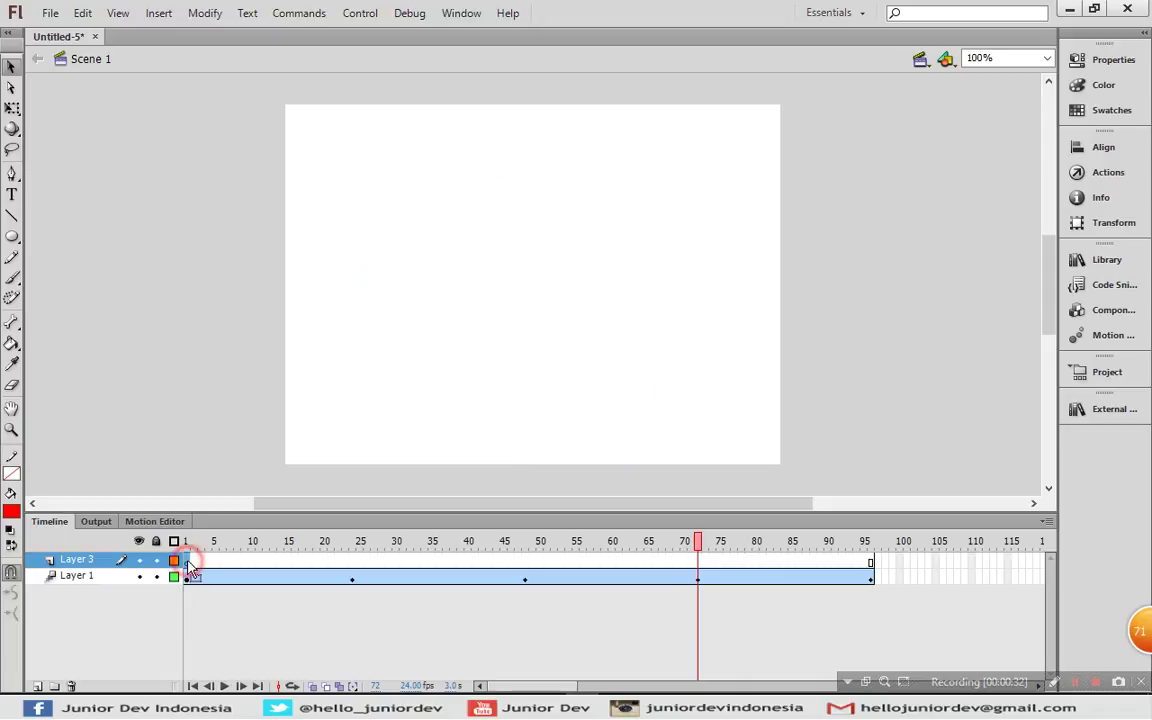
left_click_drag(191, 566, 208, 298)
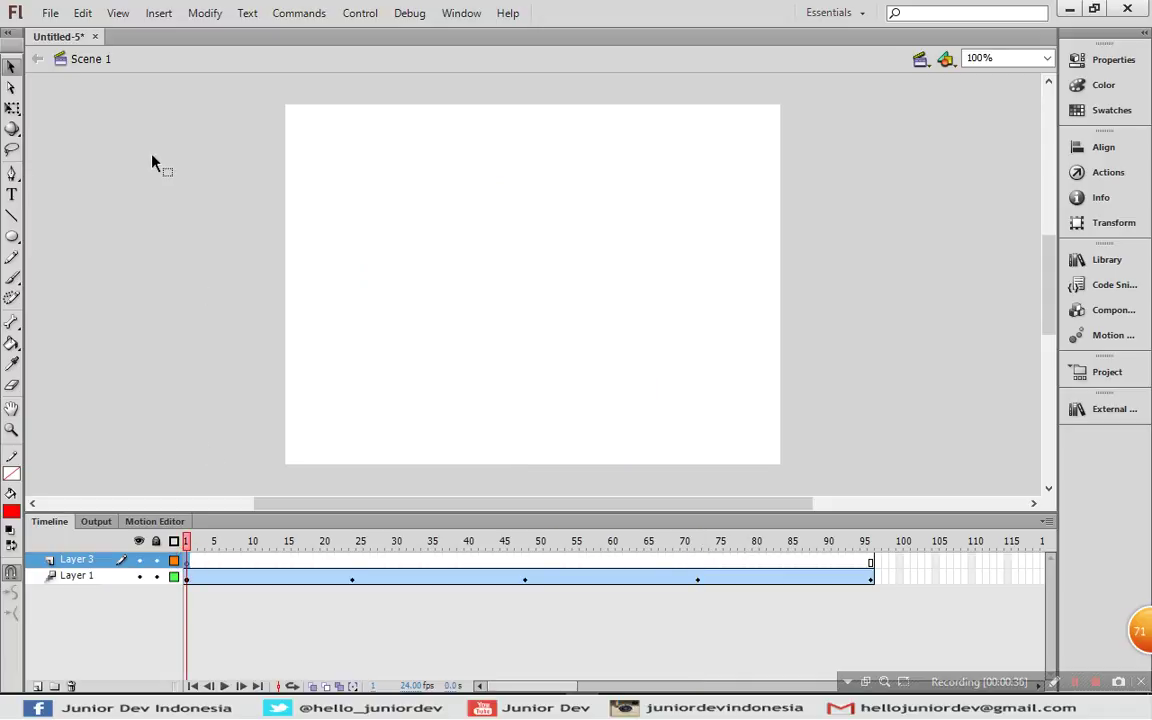
Step: Import the Actions-window-close-icon image to the stage and move it to the lower-left area of the canvas
left_click(49, 13)
mouse_move(224, 284)
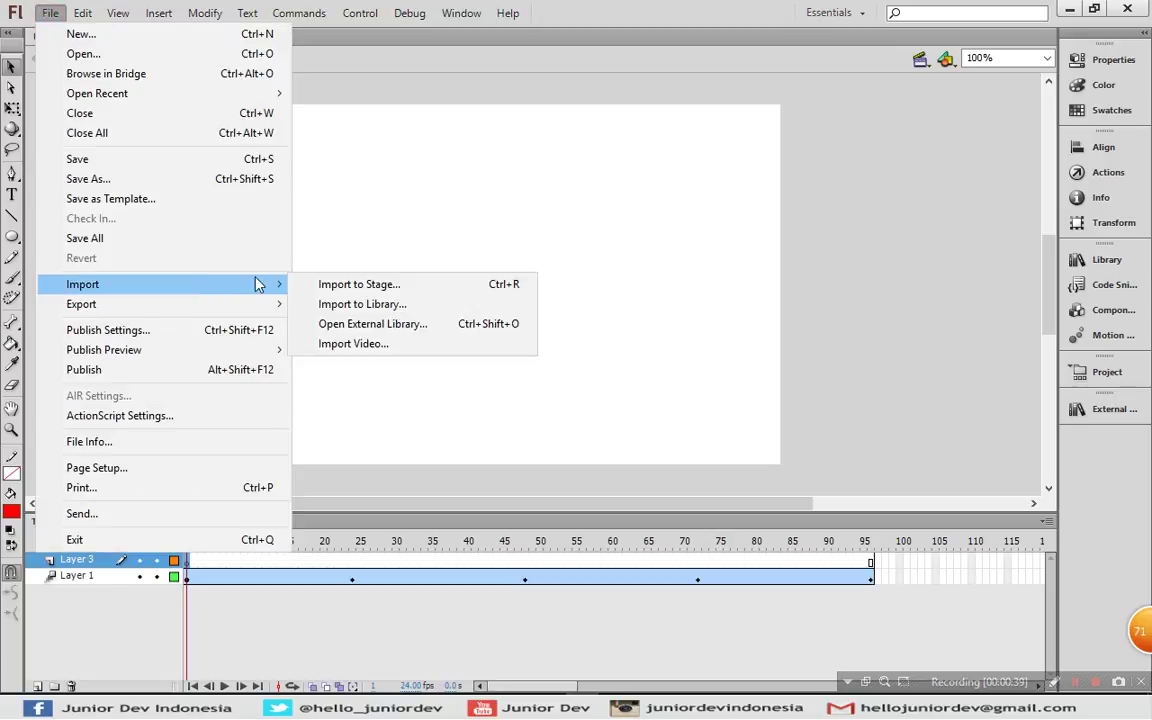
left_click(322, 289)
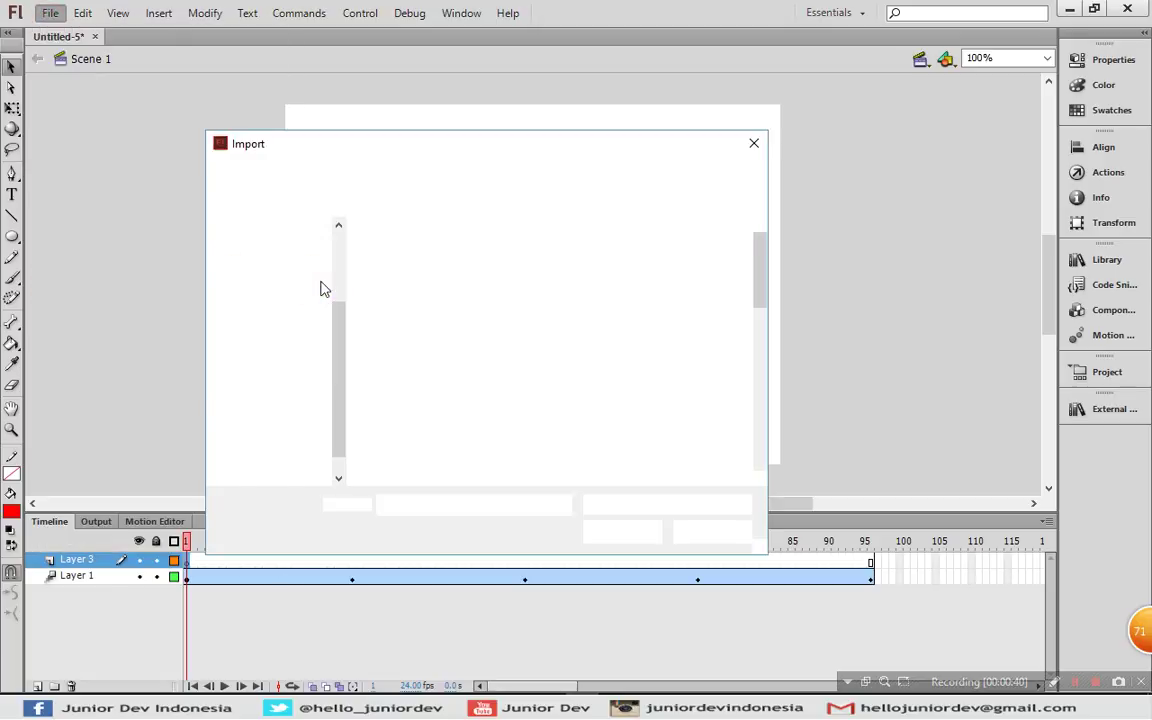
left_click(680, 276)
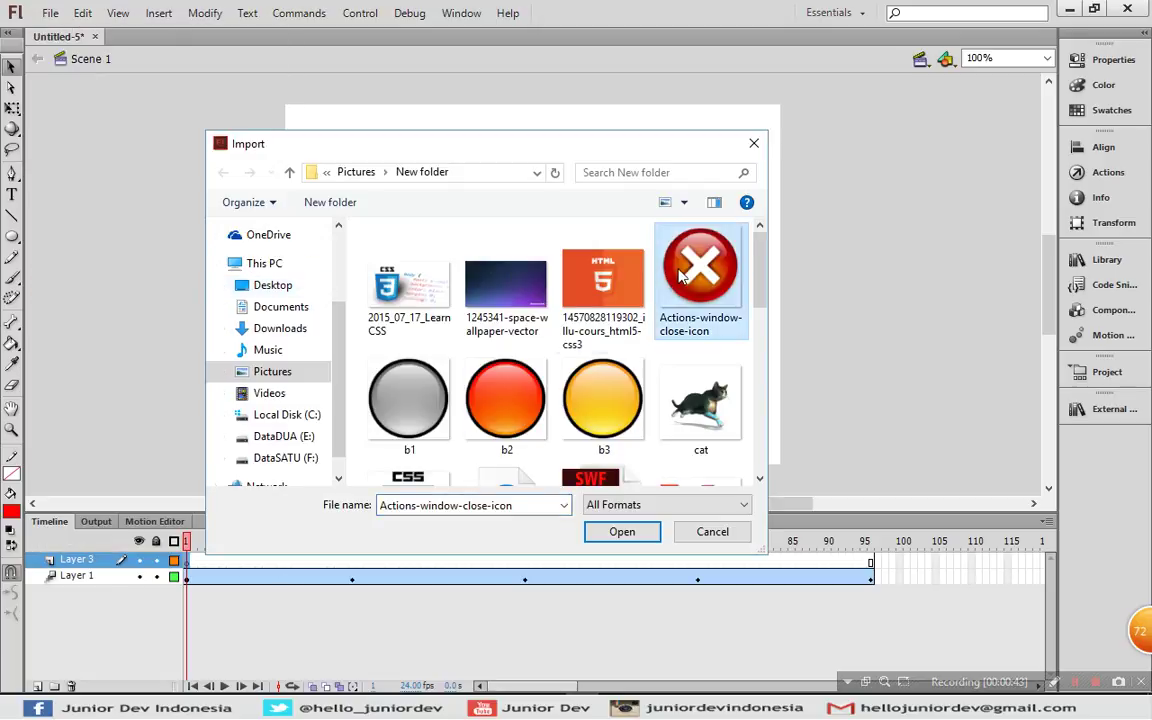
double_click(680, 276)
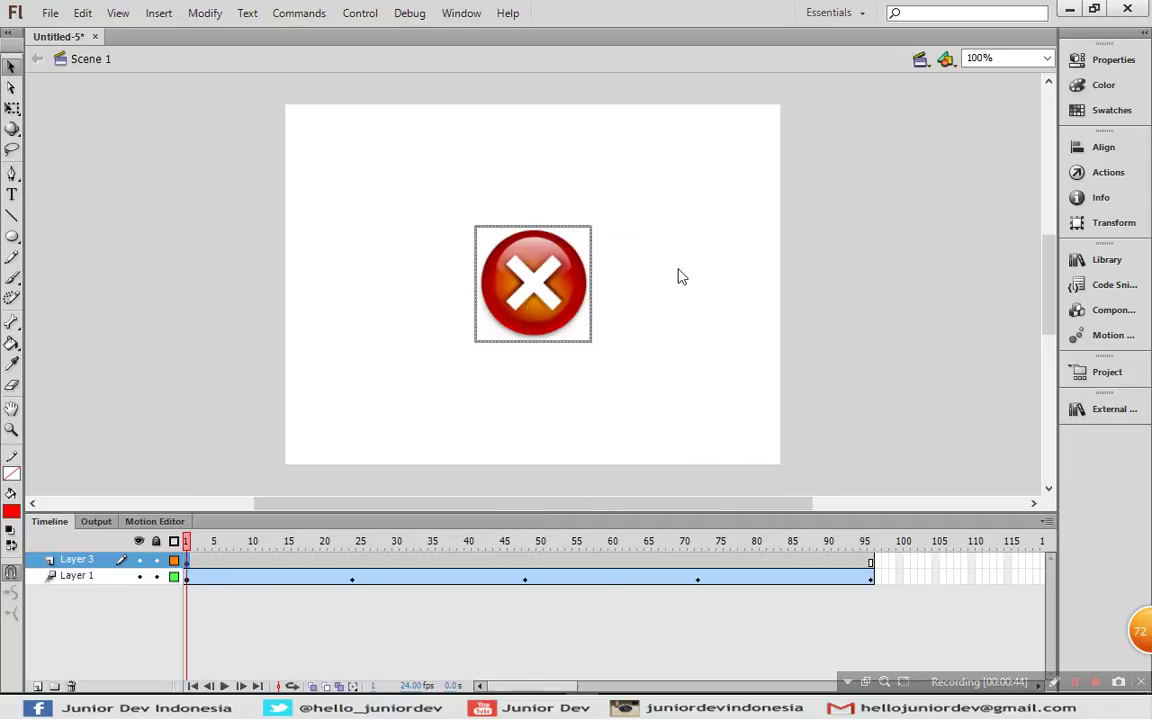
left_click_drag(537, 289, 368, 366)
left_click(124, 226)
Step: Draw a red oval above the close icon with the Oval tool and delete it
left_click(12, 236)
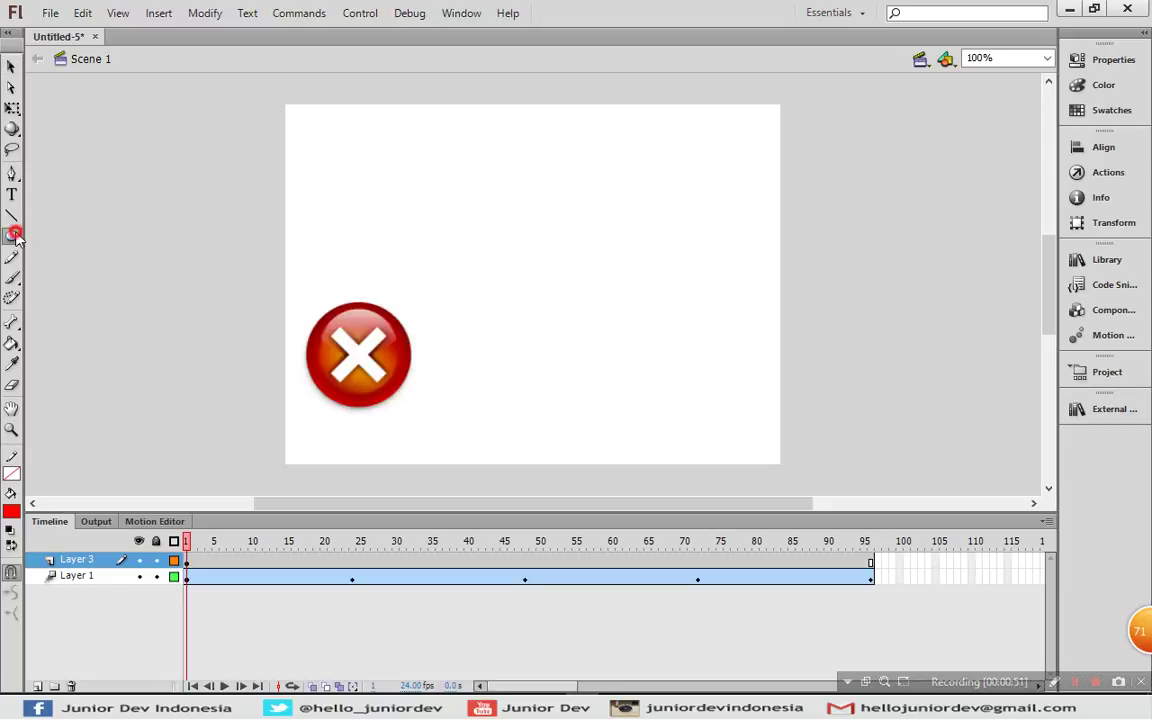
left_click_drag(384, 181, 559, 291)
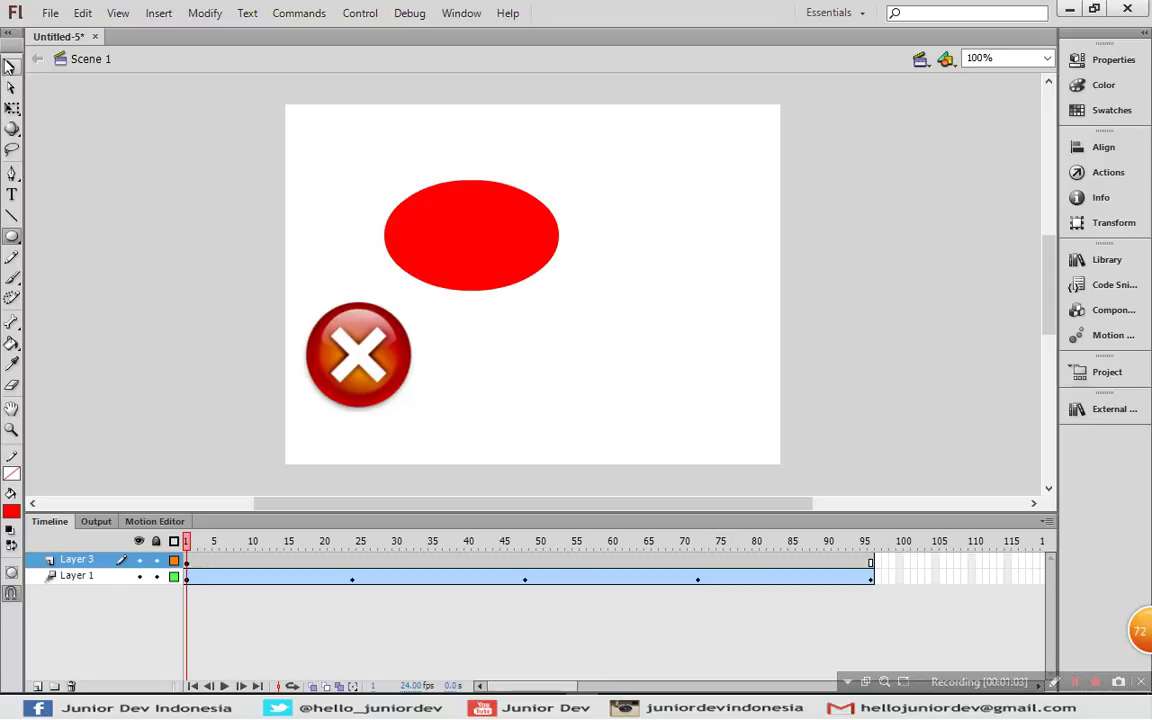
left_click(9, 65)
left_click(189, 311)
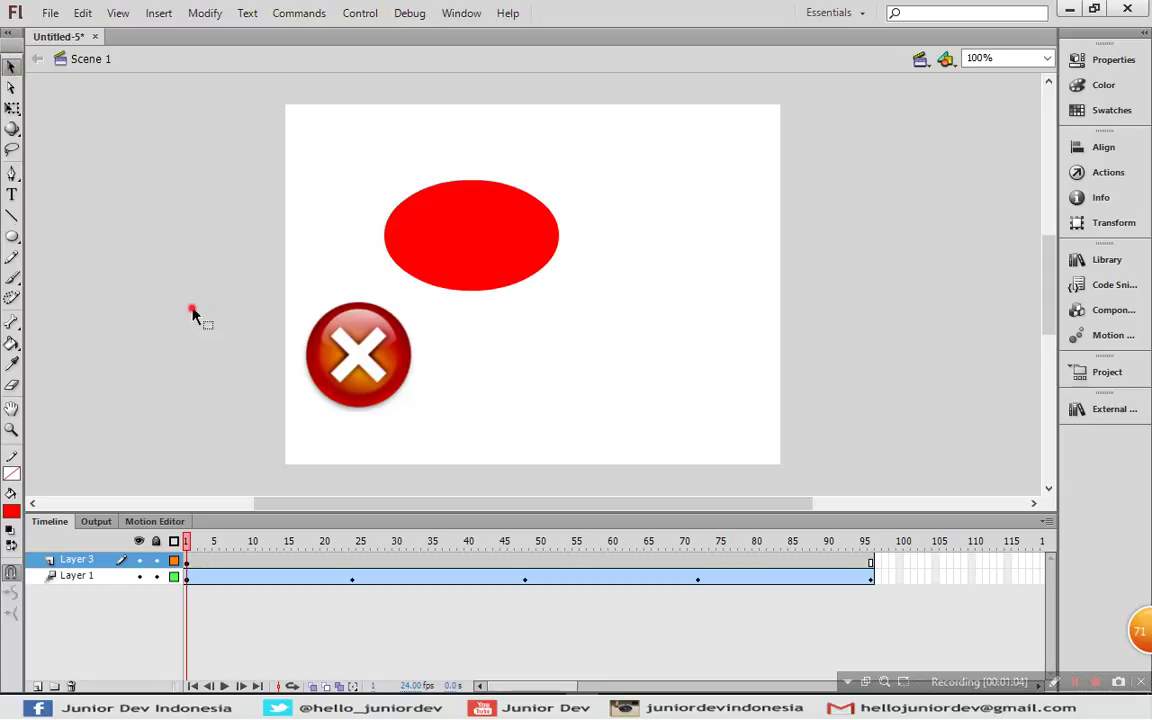
left_click(507, 250)
key("Delete")
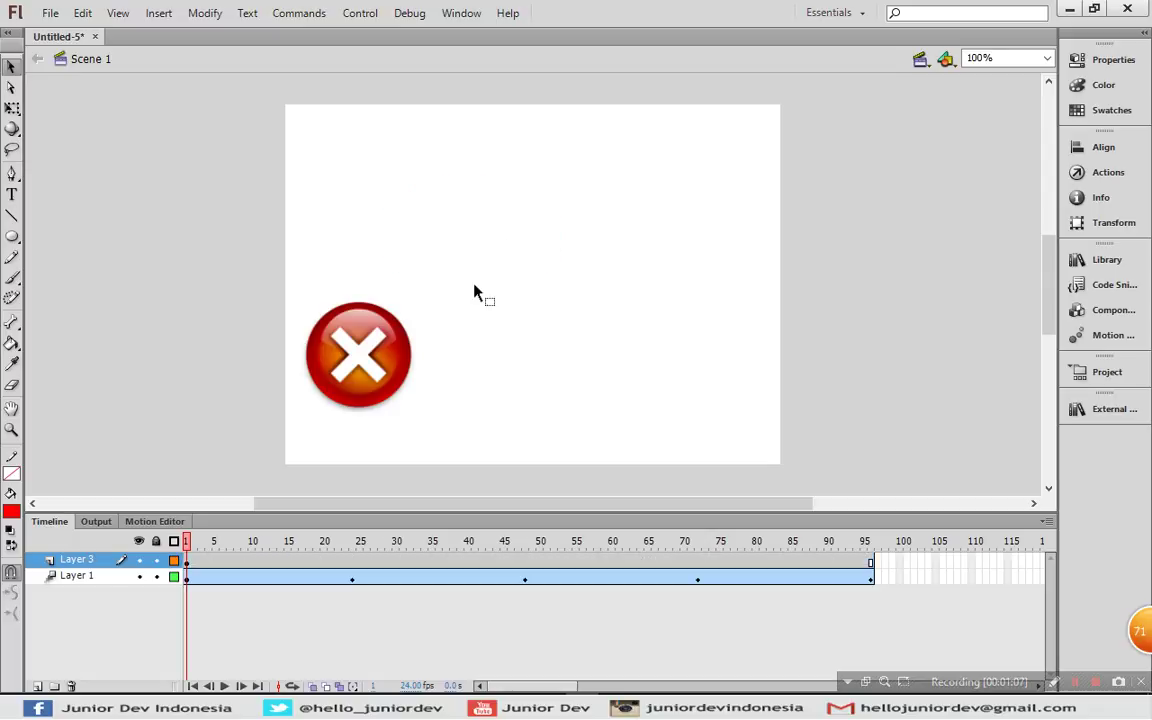
Step: Move the close icon straight down into the lower-left corner of the canvas and deselect it
left_click(370, 392)
left_click_drag(370, 392, 378, 398)
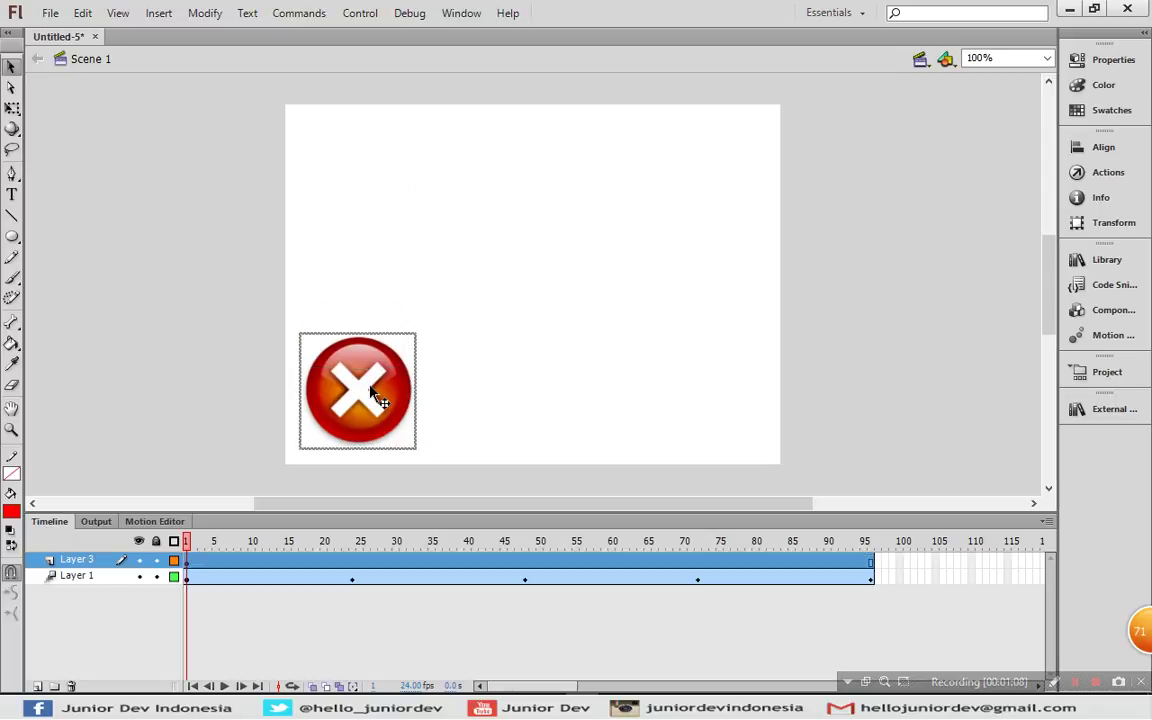
left_click(185, 335)
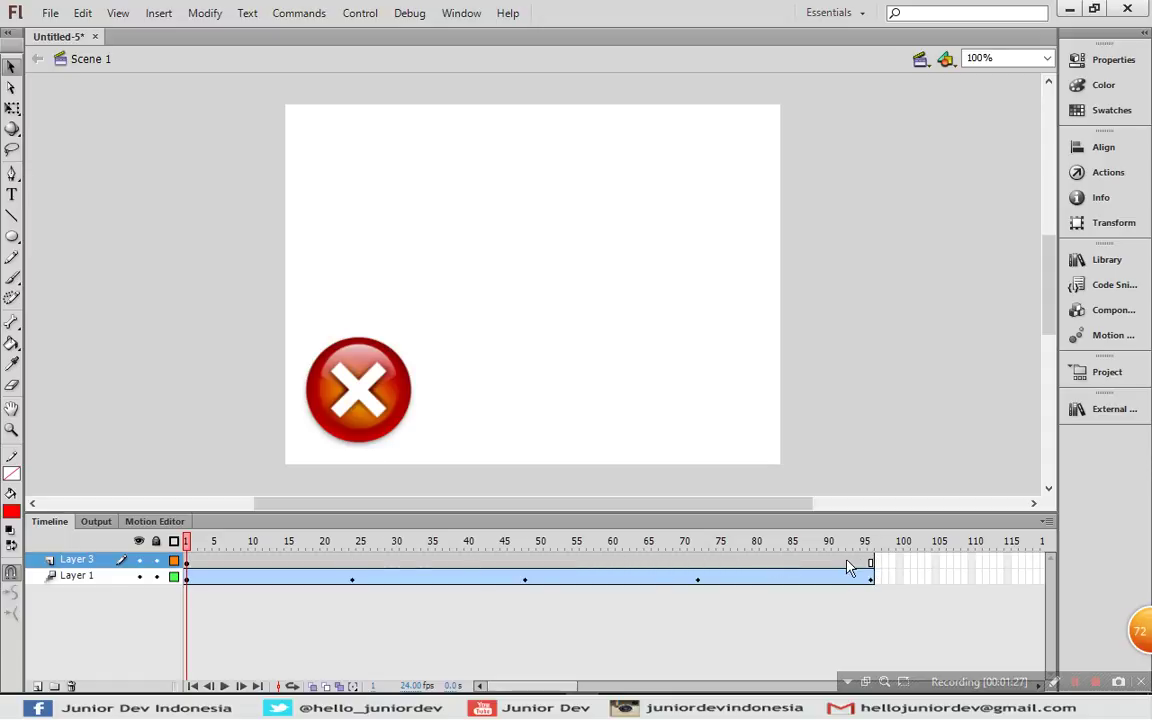
Step: Check frames 96 and 24 on Layer 3 and hide Layer 1 so that only the close icon shows
left_click(872, 563)
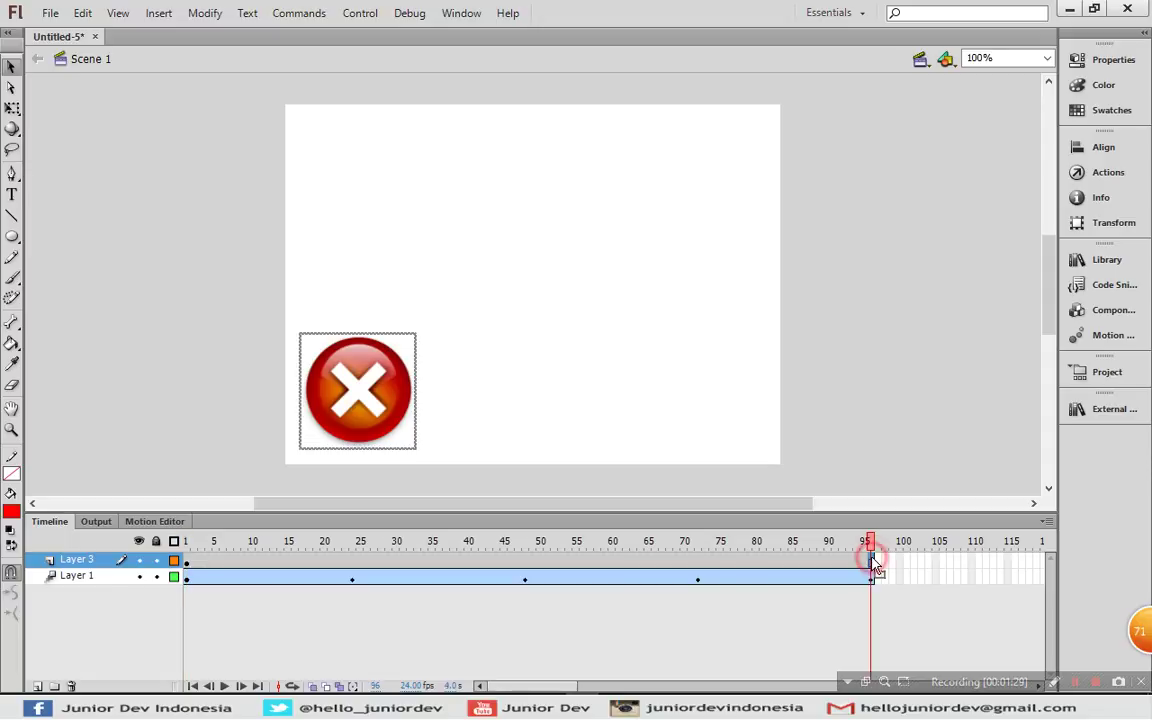
left_click(354, 563)
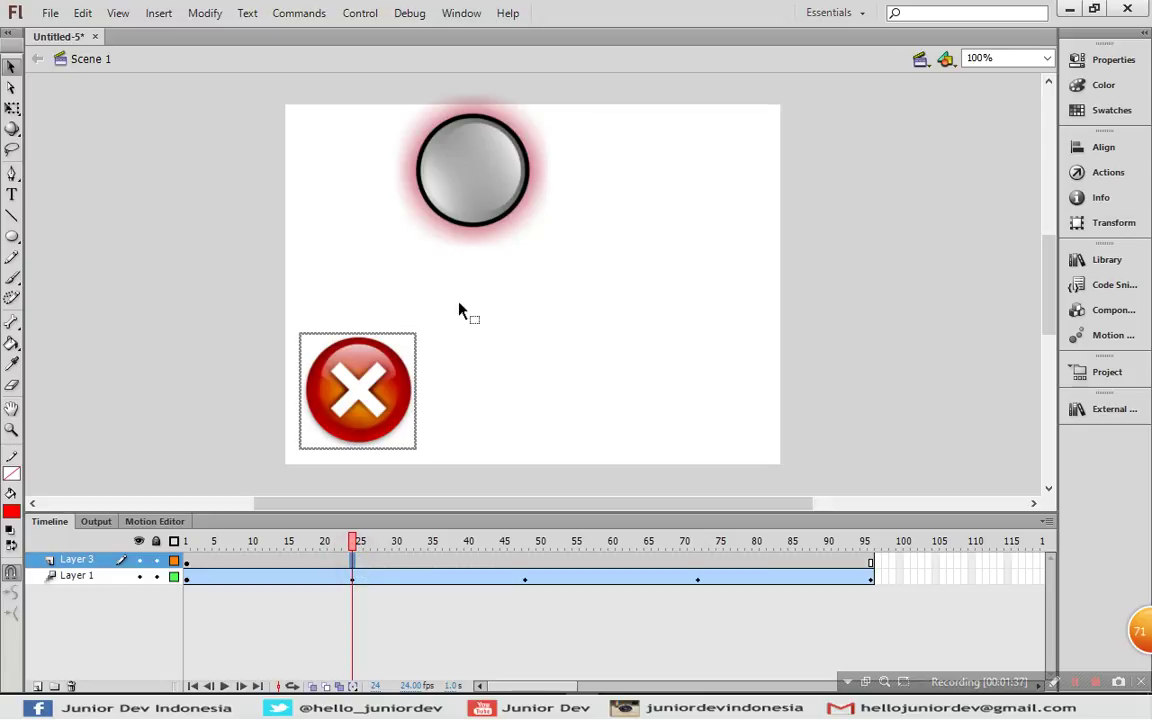
left_click(140, 578)
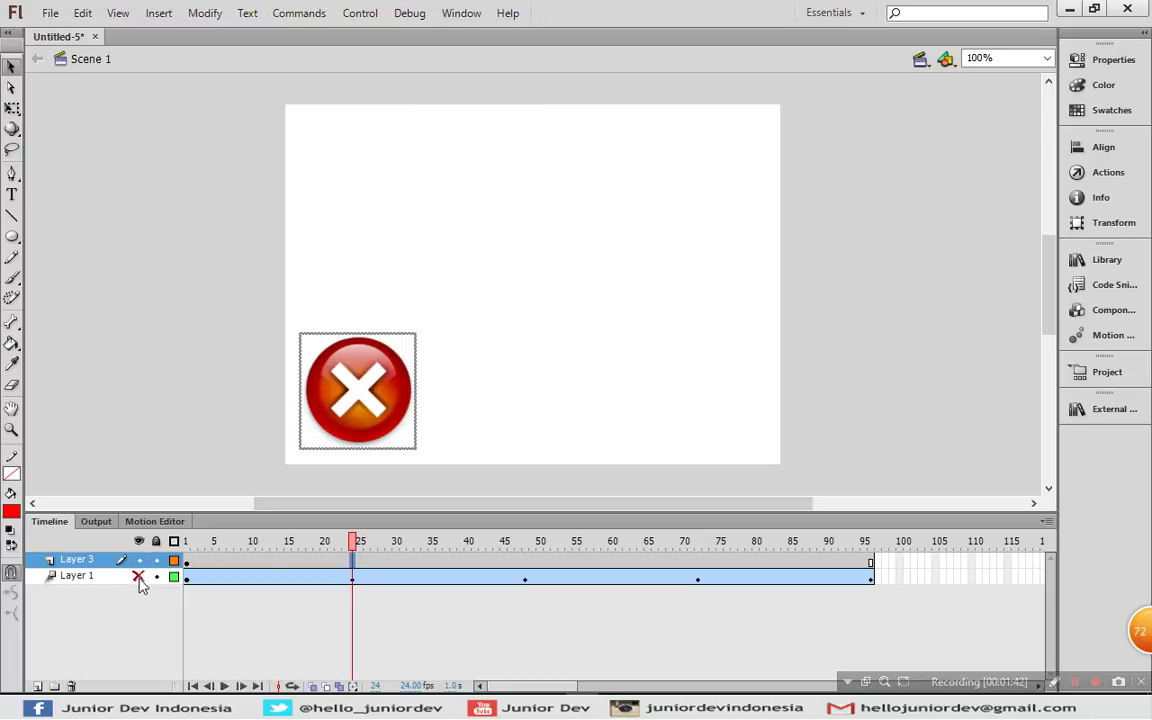
left_click(140, 578)
left_click(140, 578)
Step: Insert a keyframe at frame 24 on Layer 3 and move the close icon to the canvas's lower-right corner
right_click(353, 563)
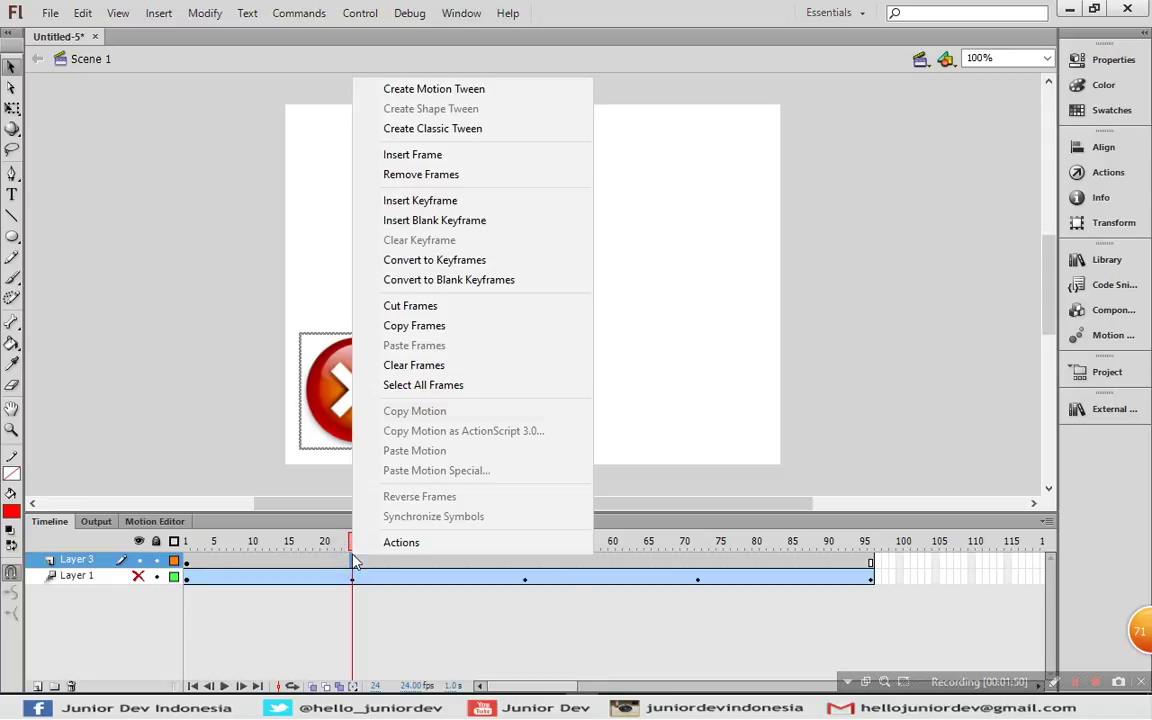
left_click(445, 202)
left_click(525, 563)
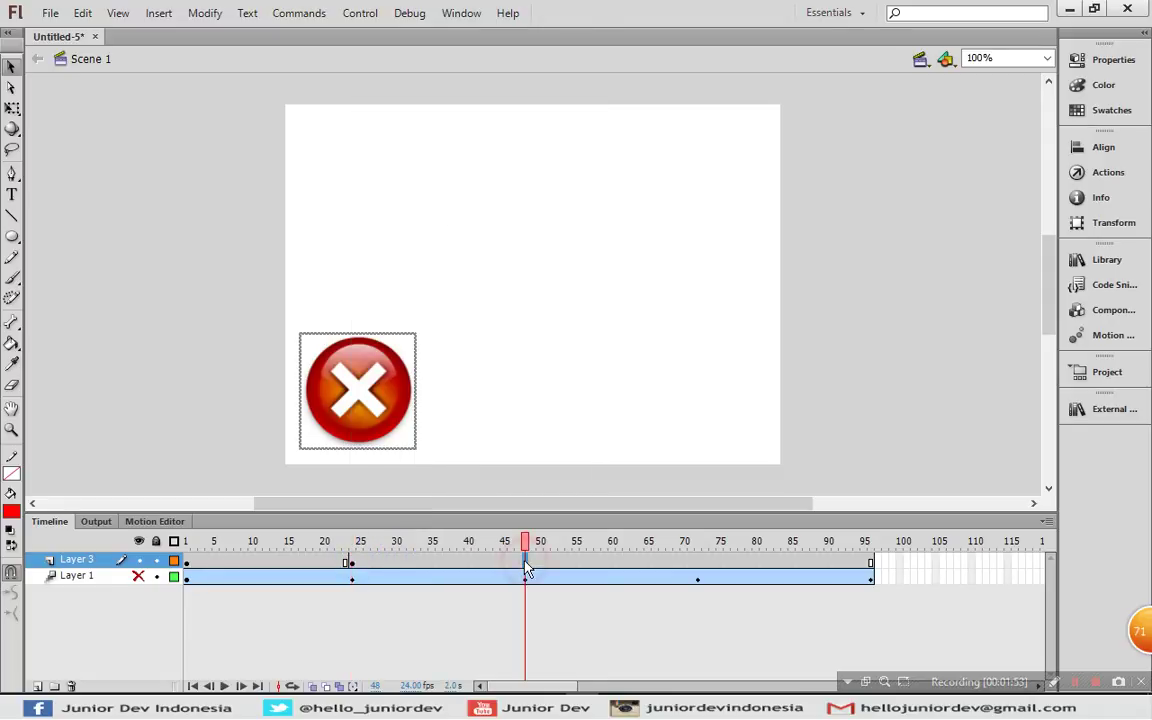
left_click(353, 563)
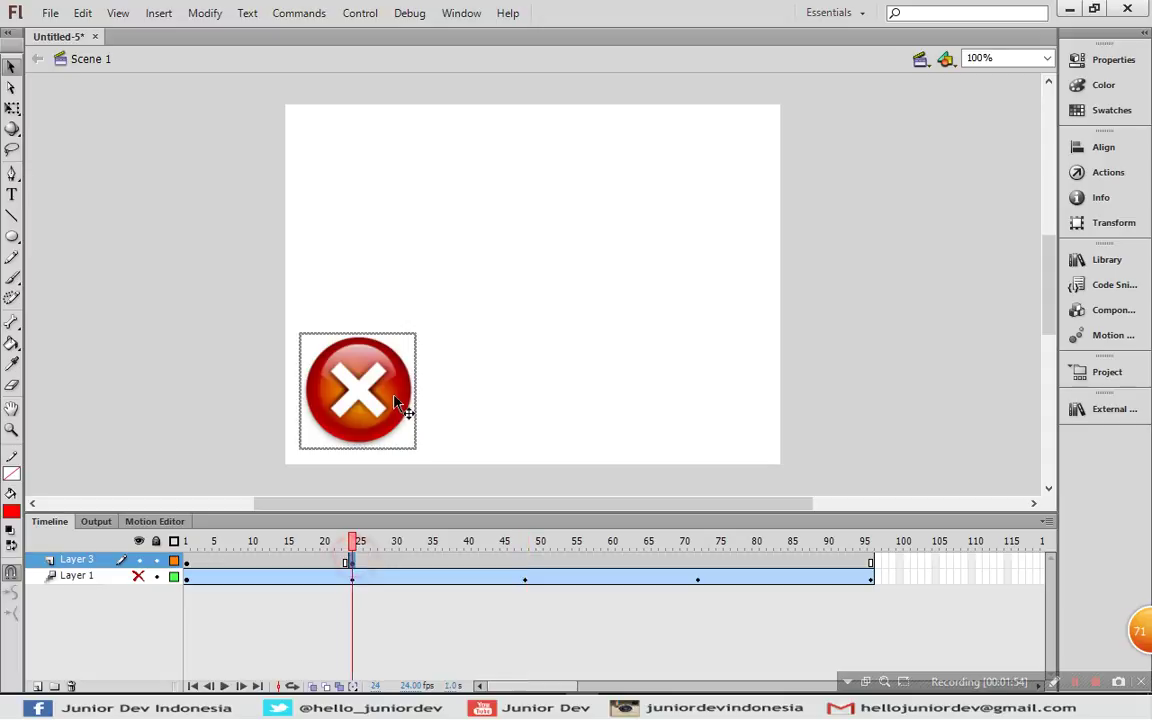
left_click_drag(404, 411, 756, 409)
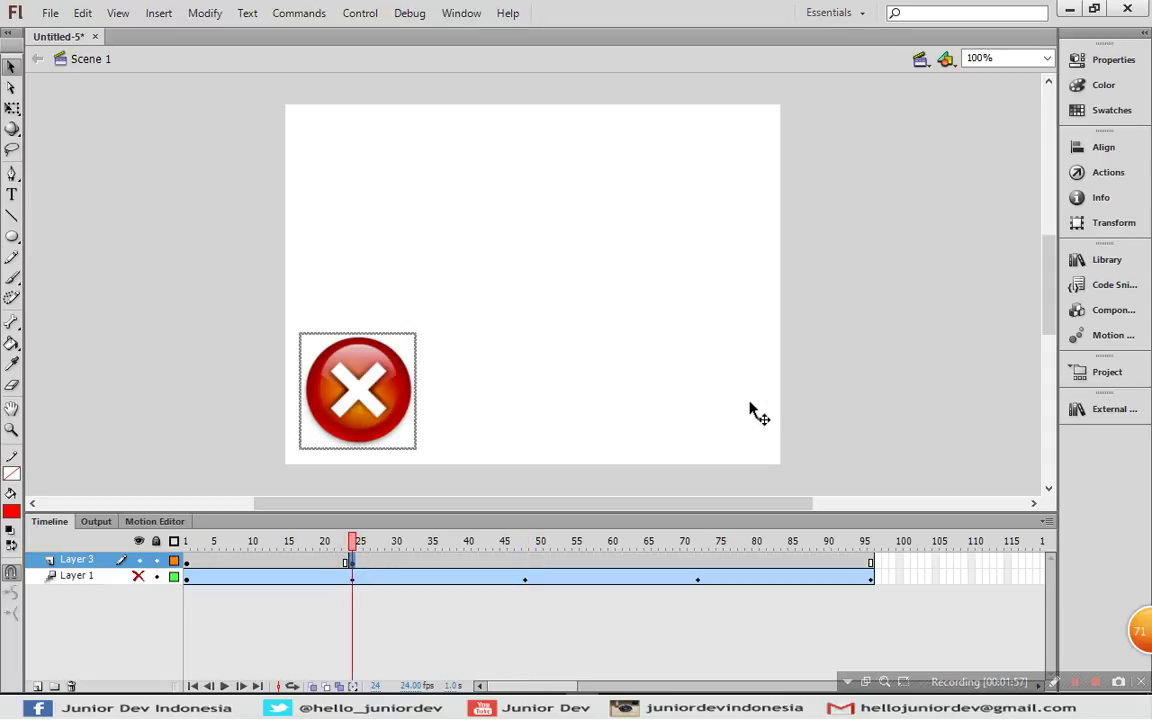
Step: Insert a keyframe at frame 48 on Layer 3 and move the close icon to the canvas's upper-right corner
left_click(527, 563)
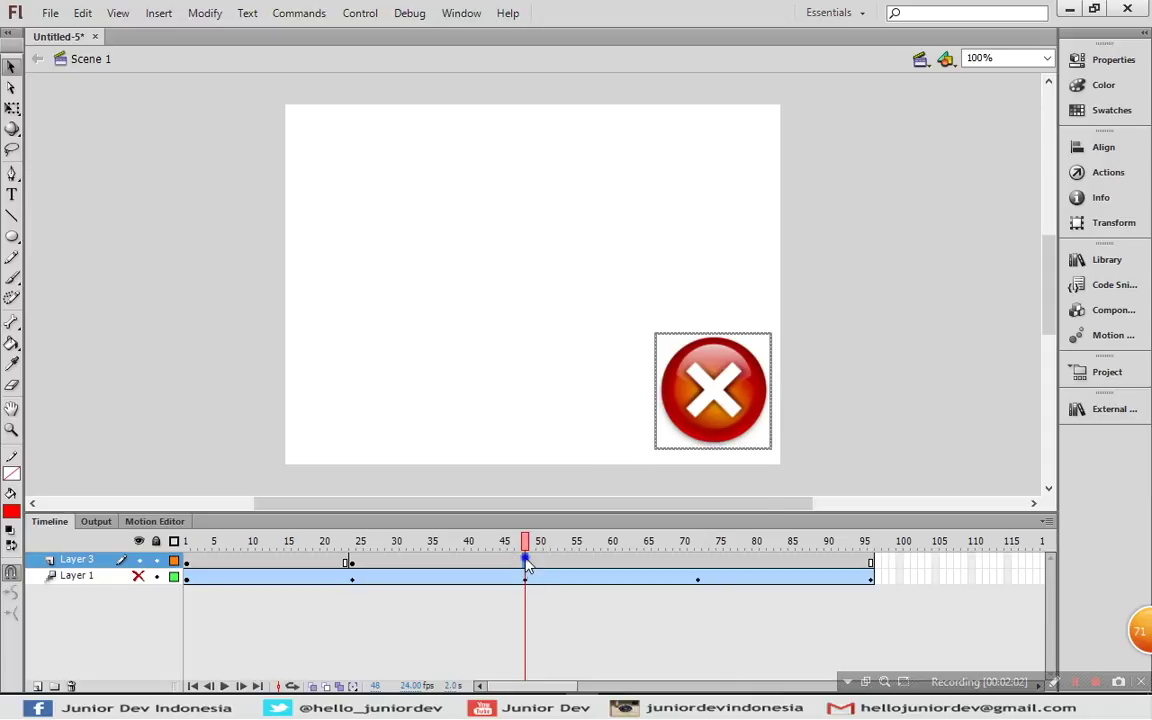
right_click(527, 563)
left_click(632, 202)
left_click_drag(724, 440, 728, 212)
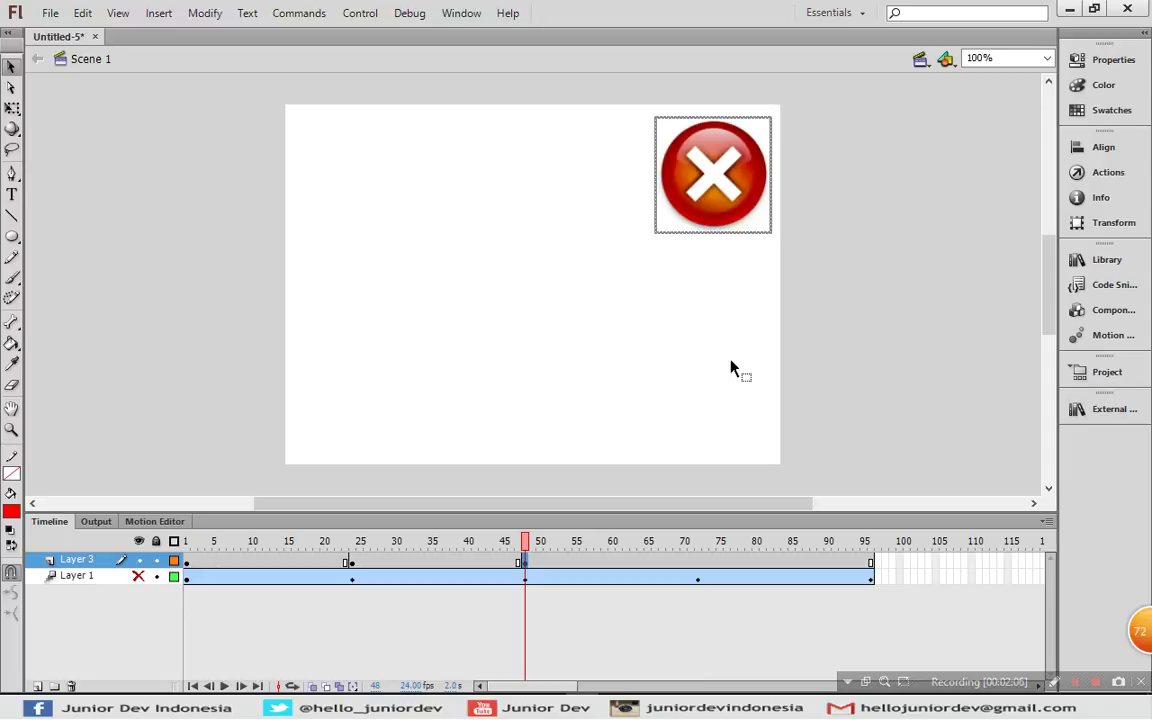
Step: Insert a keyframe at frame 72 on Layer 3 and move the close icon to the canvas's upper-left corner
left_click(699, 563)
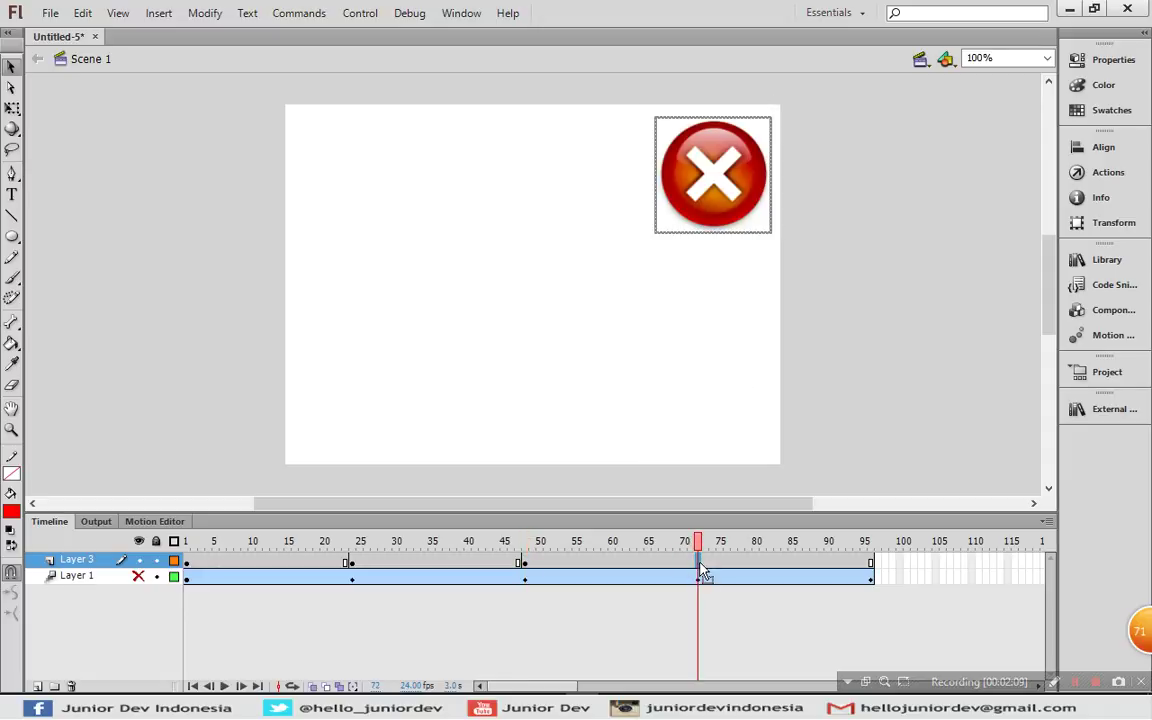
right_click(700, 567)
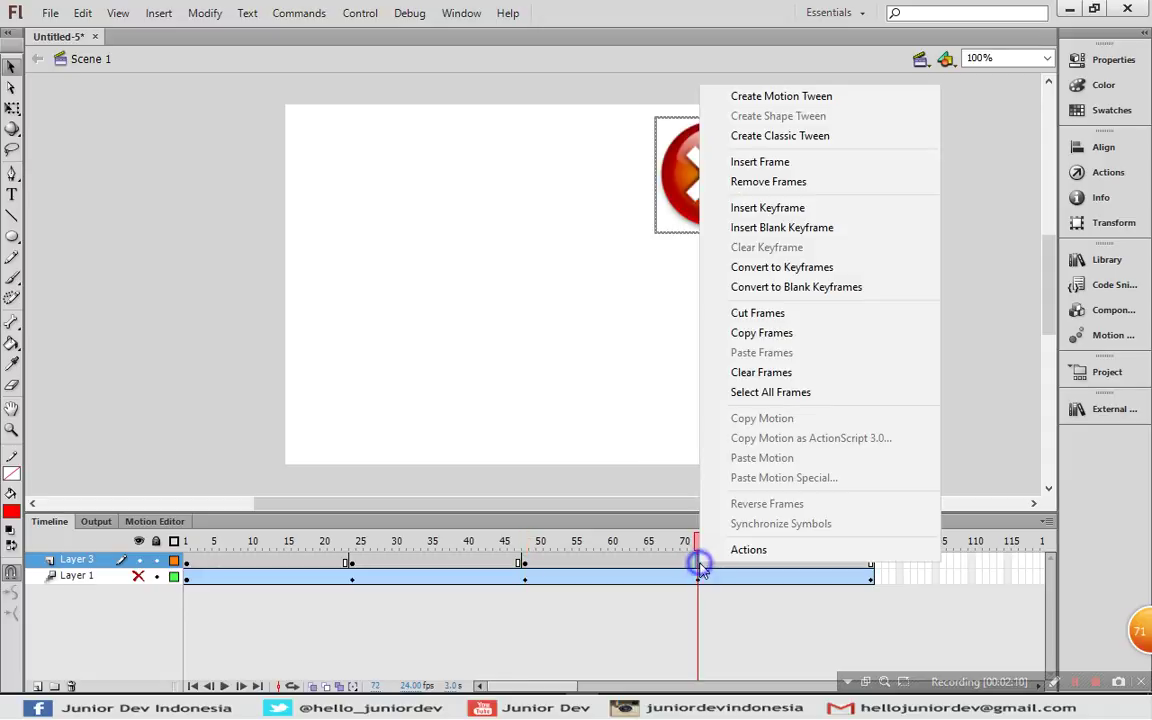
left_click(700, 567)
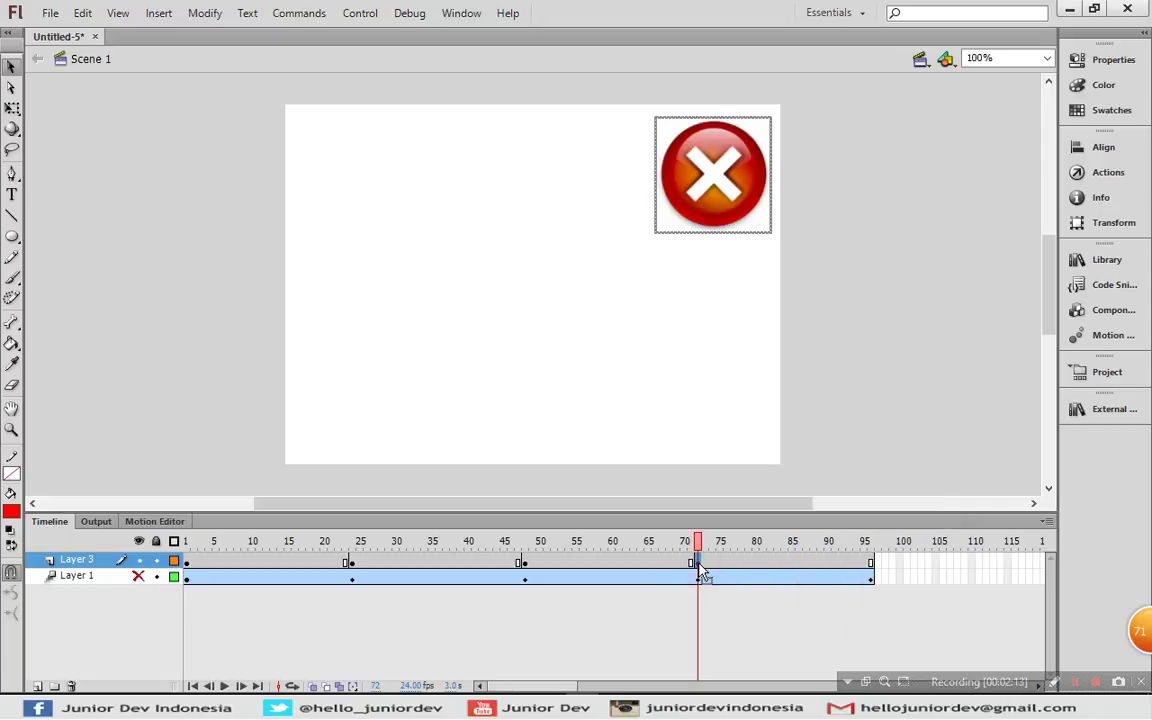
left_click_drag(728, 173, 365, 172)
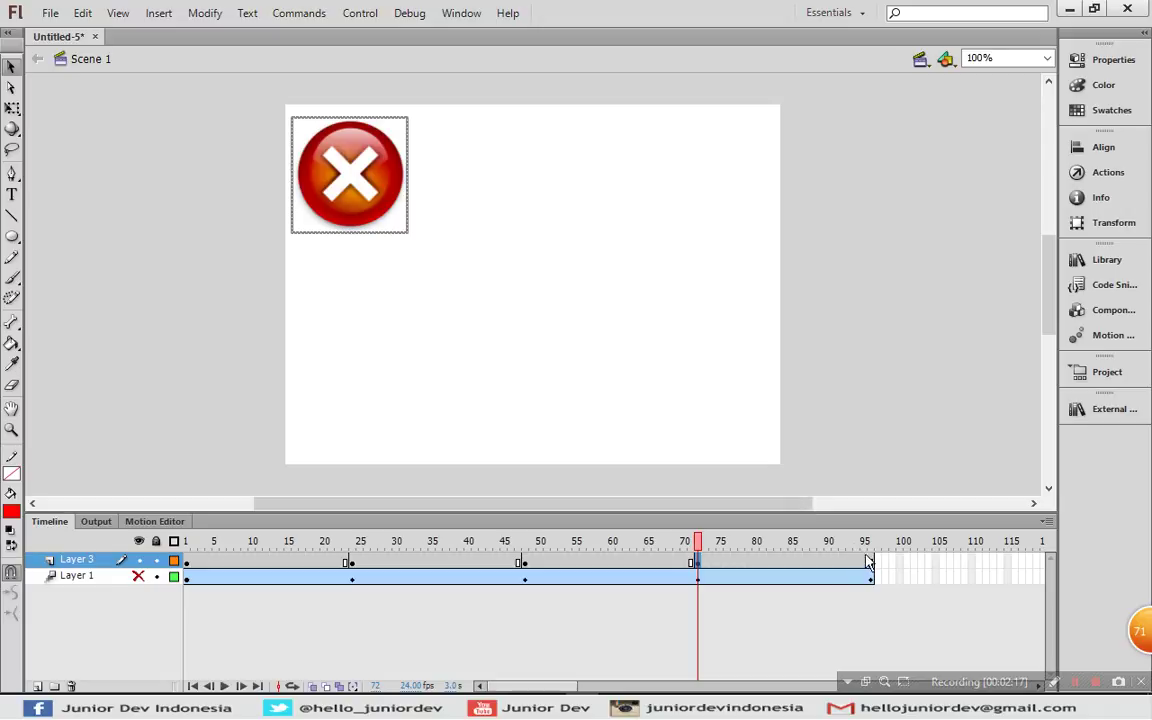
Step: Insert a keyframe at frame 96 on Layer 3 and move the close icon back to the canvas's lower-left corner
left_click(871, 564)
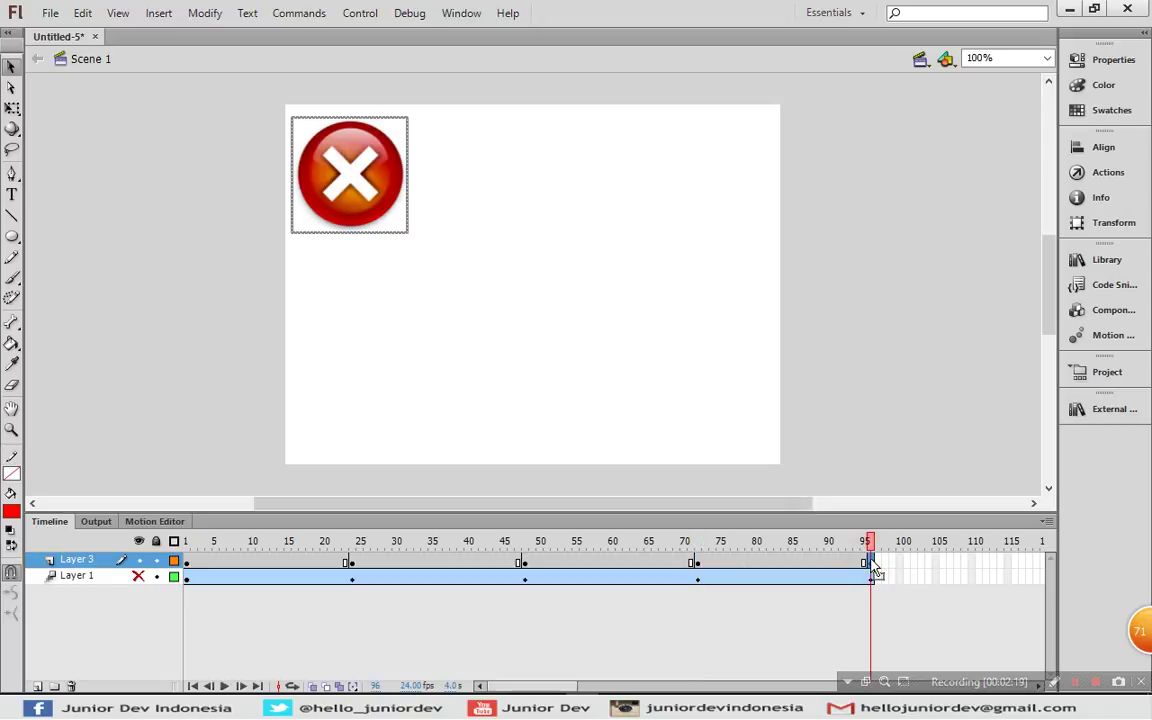
left_click_drag(368, 162, 370, 384)
left_click(171, 301)
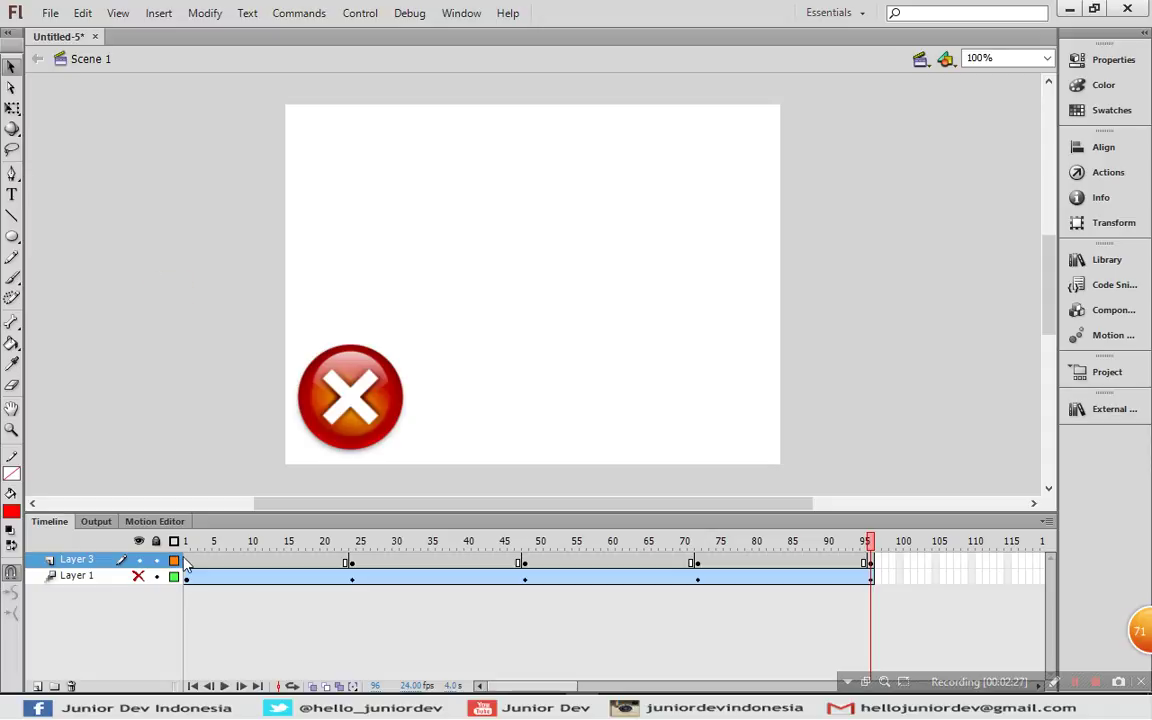
Step: Select all frames of Layer 3, and check the icon in the spans between its keyframes
left_click_drag(188, 566, 873, 566)
left_click(95, 562)
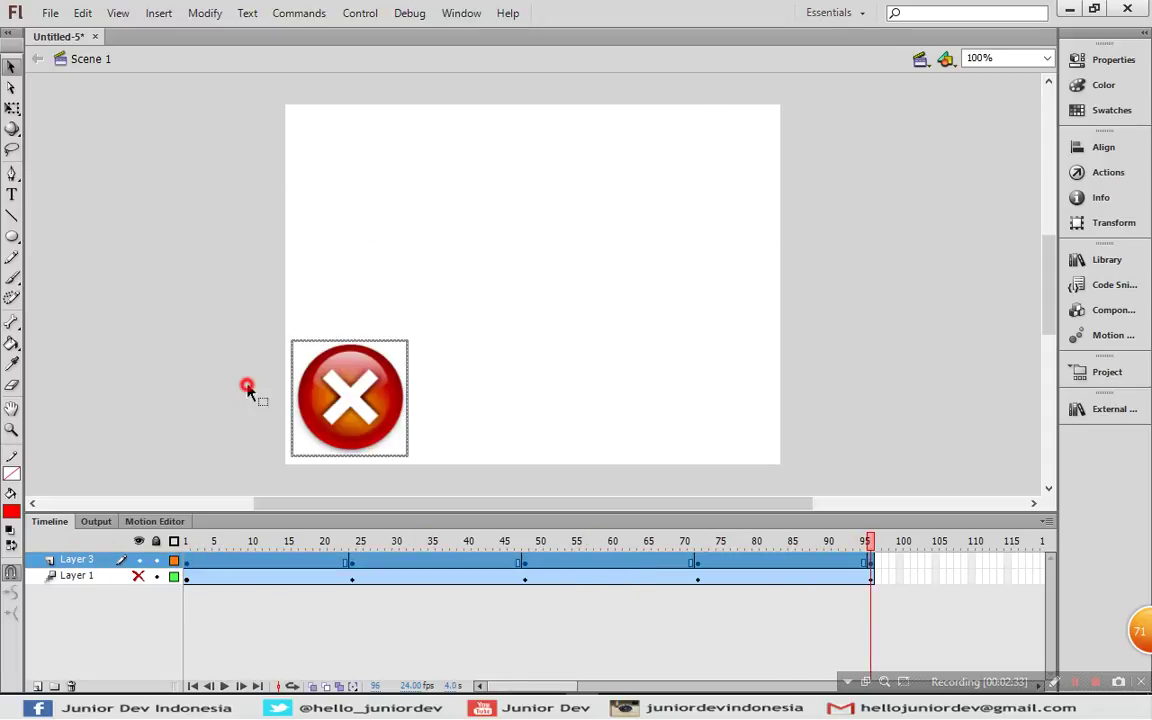
left_click(238, 562)
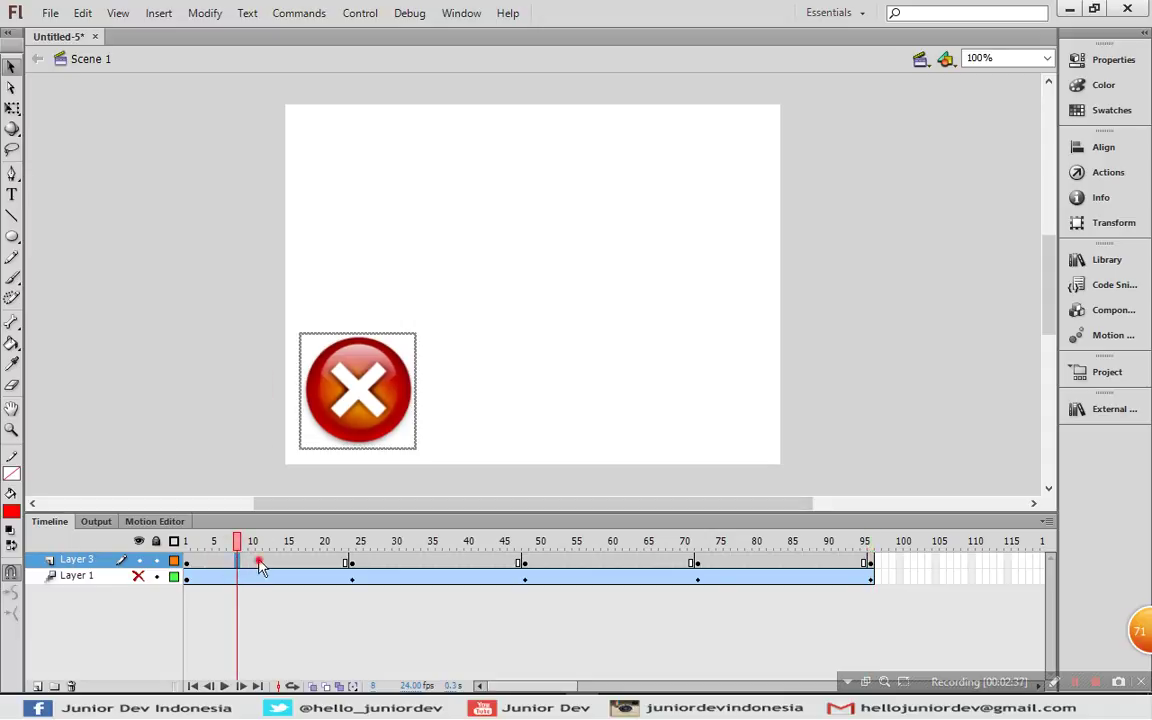
left_click(258, 562)
left_click(431, 565)
left_click(613, 562)
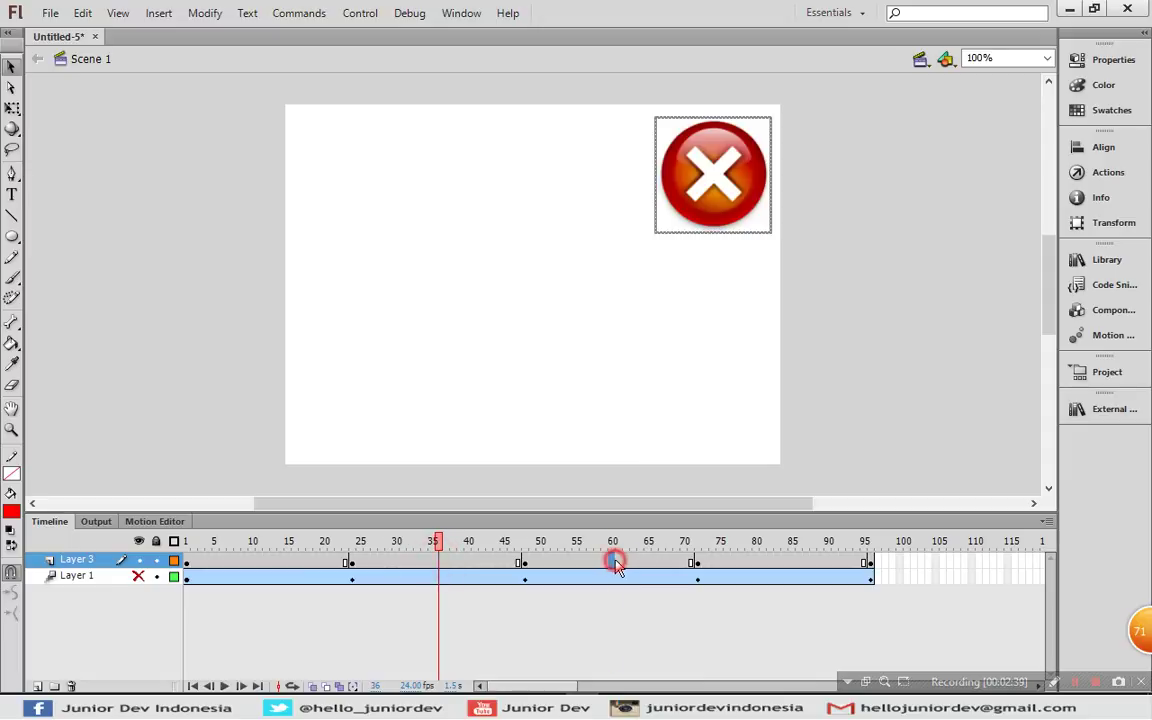
Step: Create a classic tween on Layer 3 in the span between the keyframes at frames 24 and 48
left_click(401, 560)
left_click(427, 562)
left_click(436, 563)
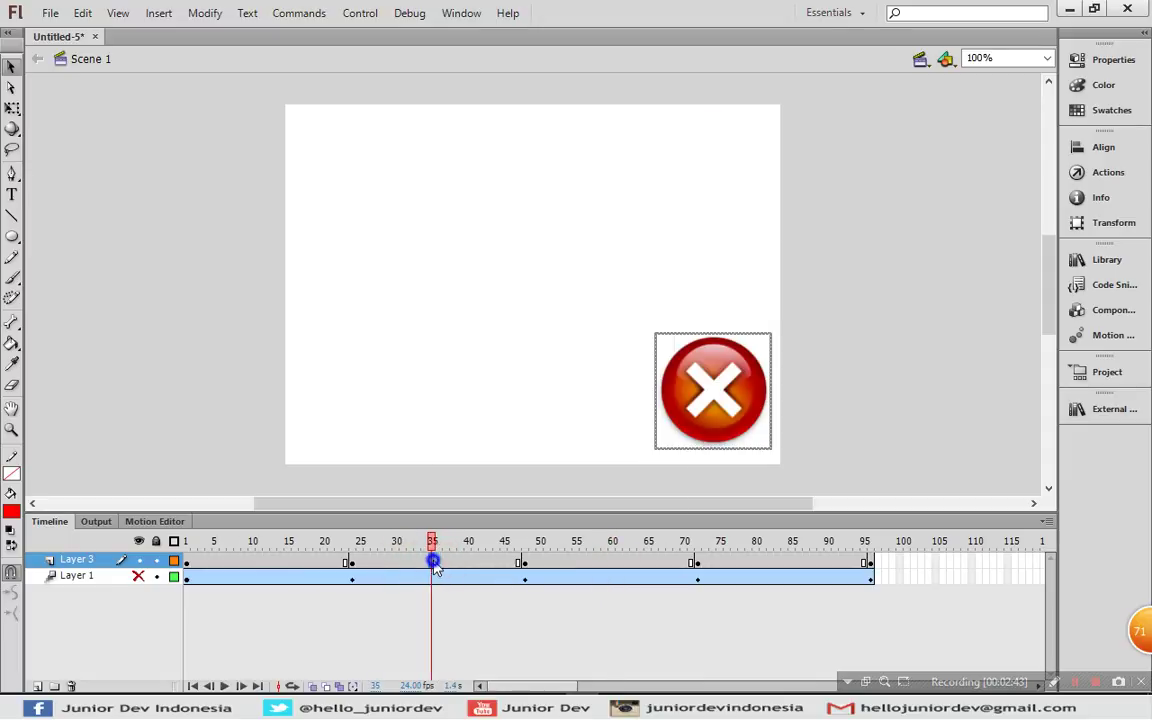
right_click(434, 564)
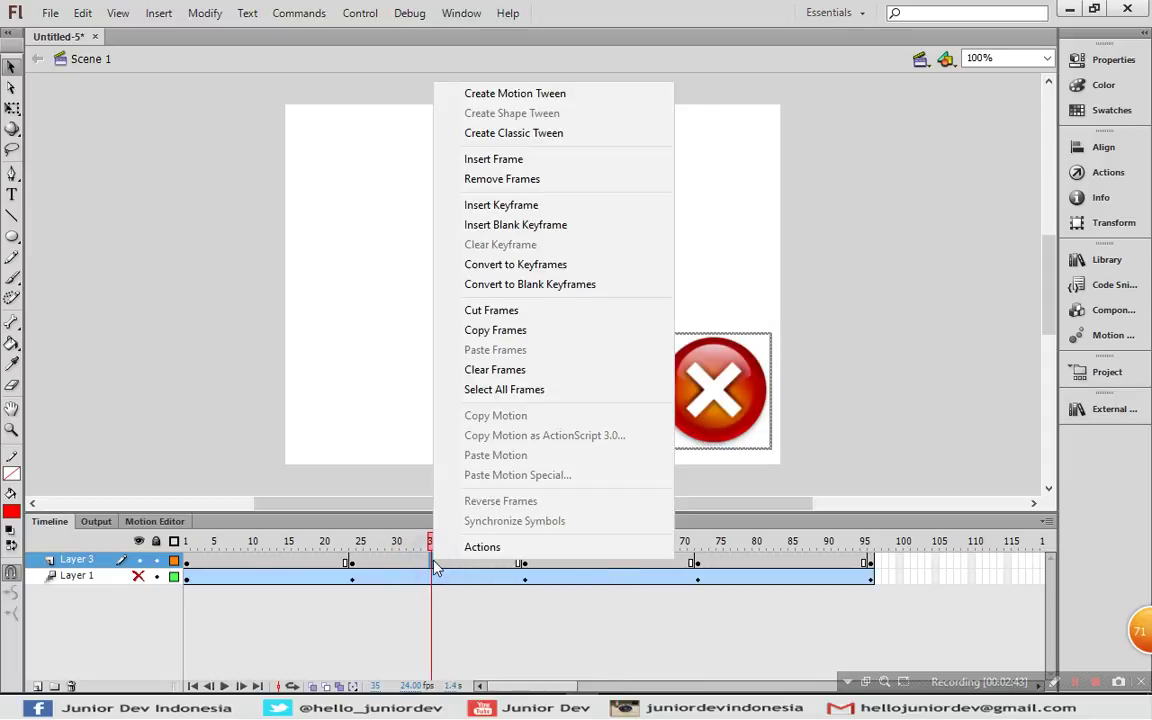
left_click(514, 134)
Step: Select all of Layer 3's frames and create classic tweens across the remaining keyframe spans
left_click(207, 568)
left_click_drag(207, 568, 856, 563)
left_click_drag(581, 580, 875, 570)
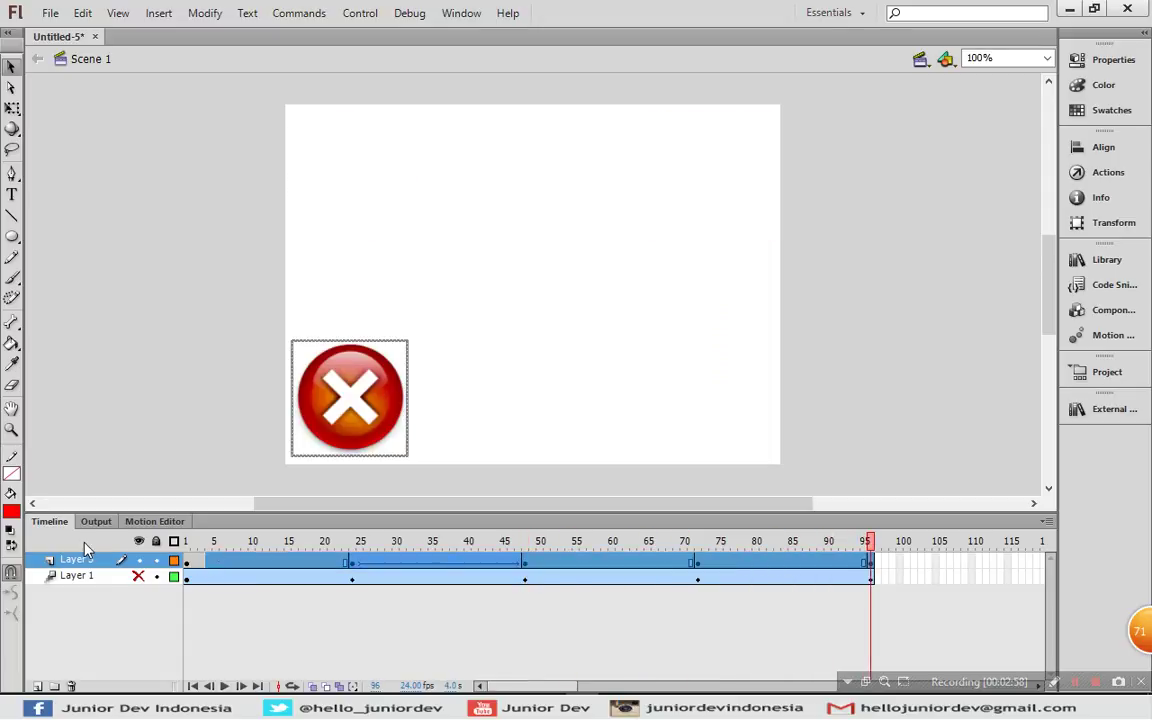
left_click(66, 560)
right_click(241, 566)
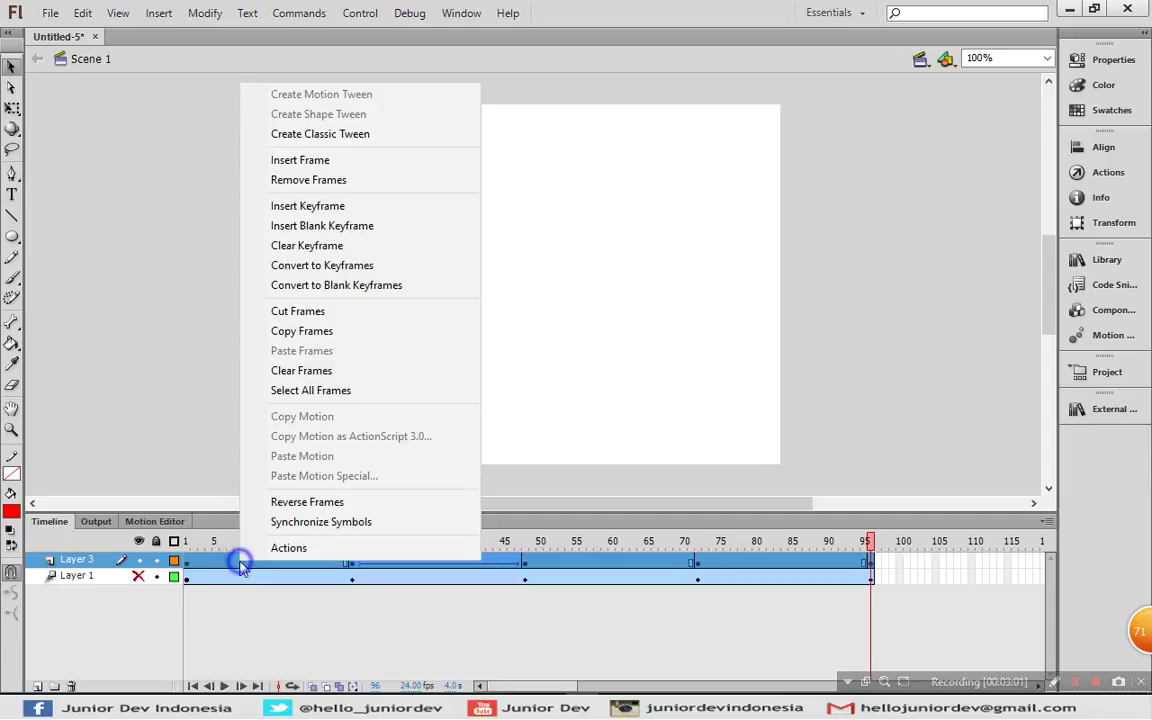
left_click(341, 135)
left_click(195, 265)
left_click_drag(193, 560, 872, 566)
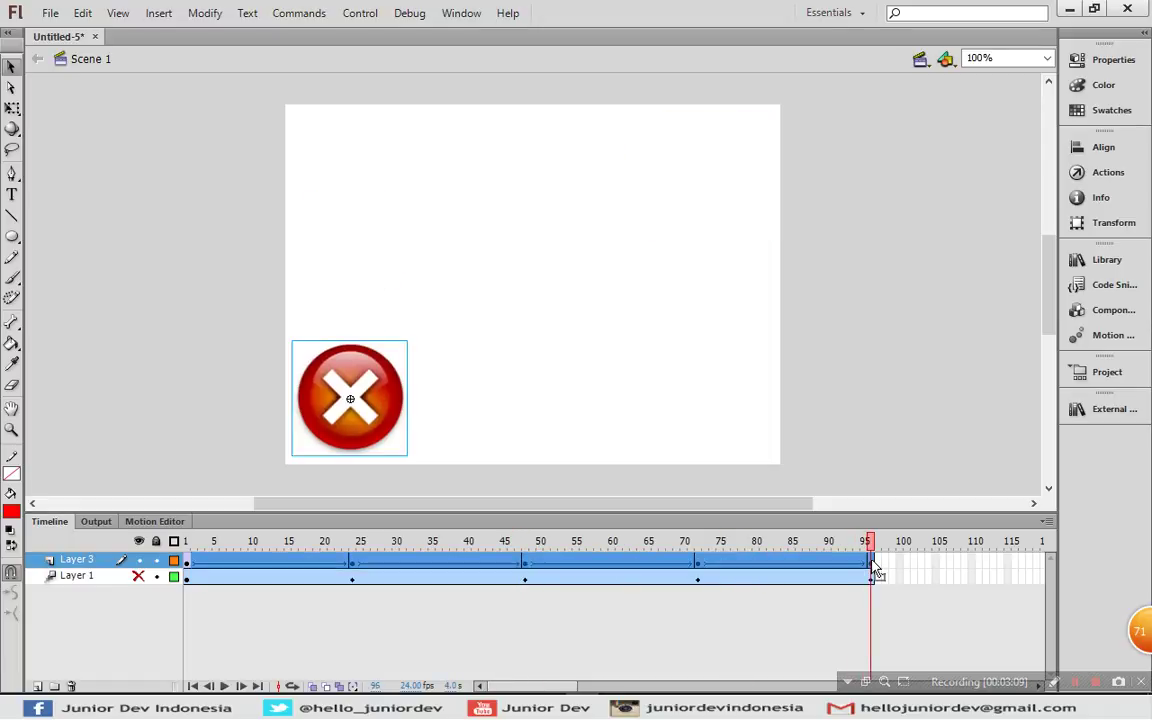
left_click(144, 301)
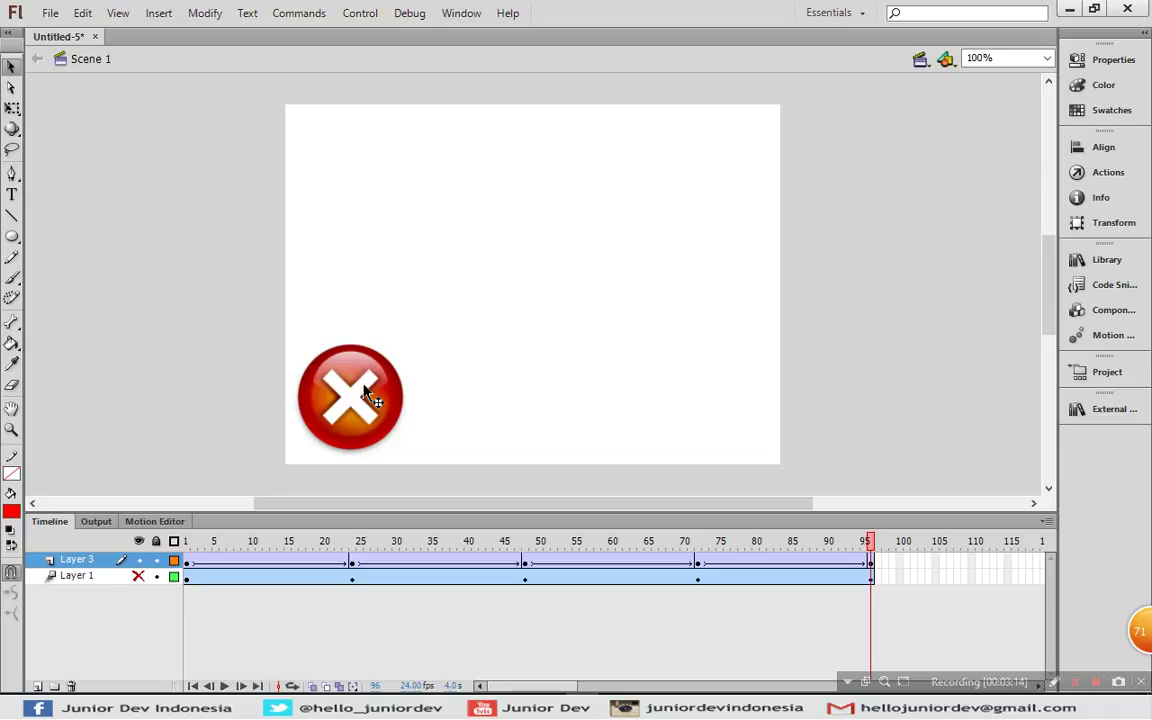
Step: Examine the Tween 1 to Tween 5 symbols in the Library and Layer 3's tweened frames
left_click(1085, 261)
left_click_drag(1055, 467, 1055, 474)
left_click(833, 487)
left_click(830, 503)
left_click(819, 520)
left_click(820, 538)
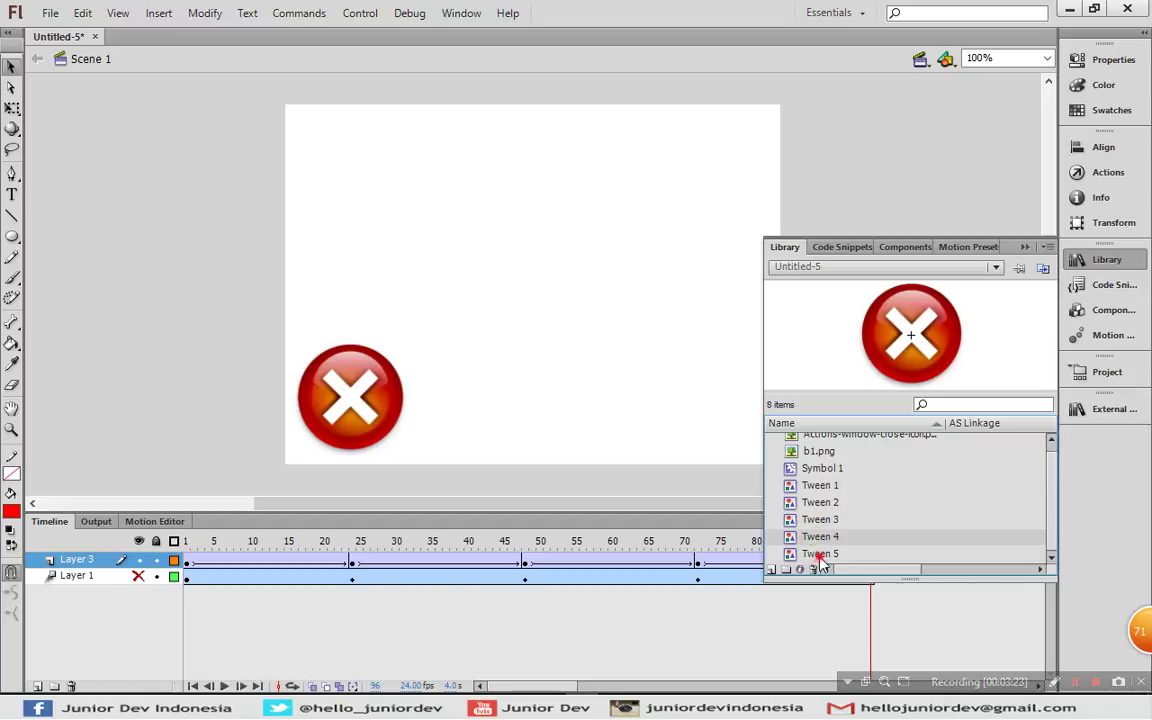
left_click(818, 553)
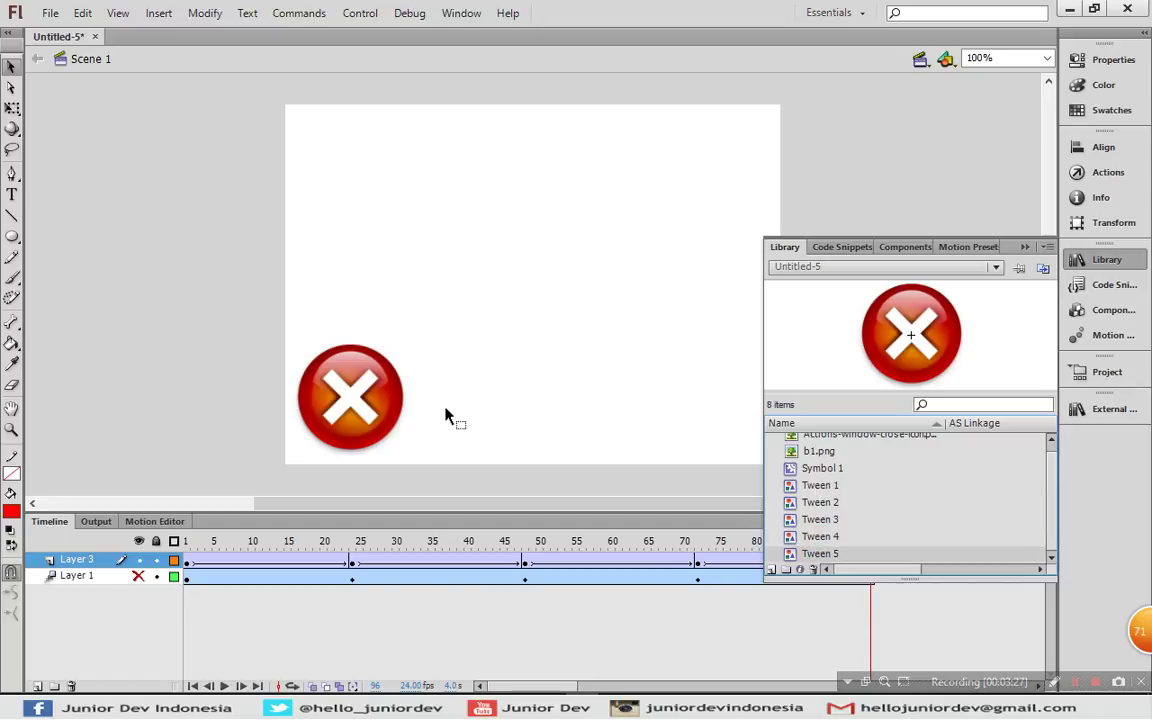
left_click(86, 560)
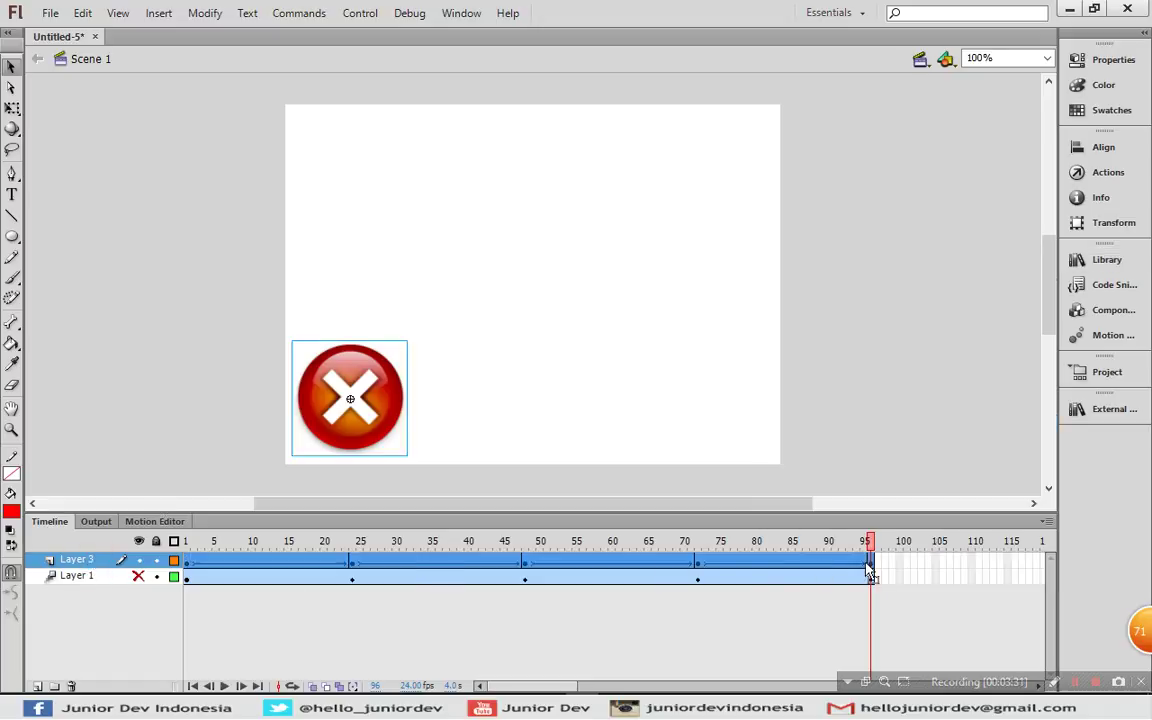
left_click(540, 320)
key("alt")
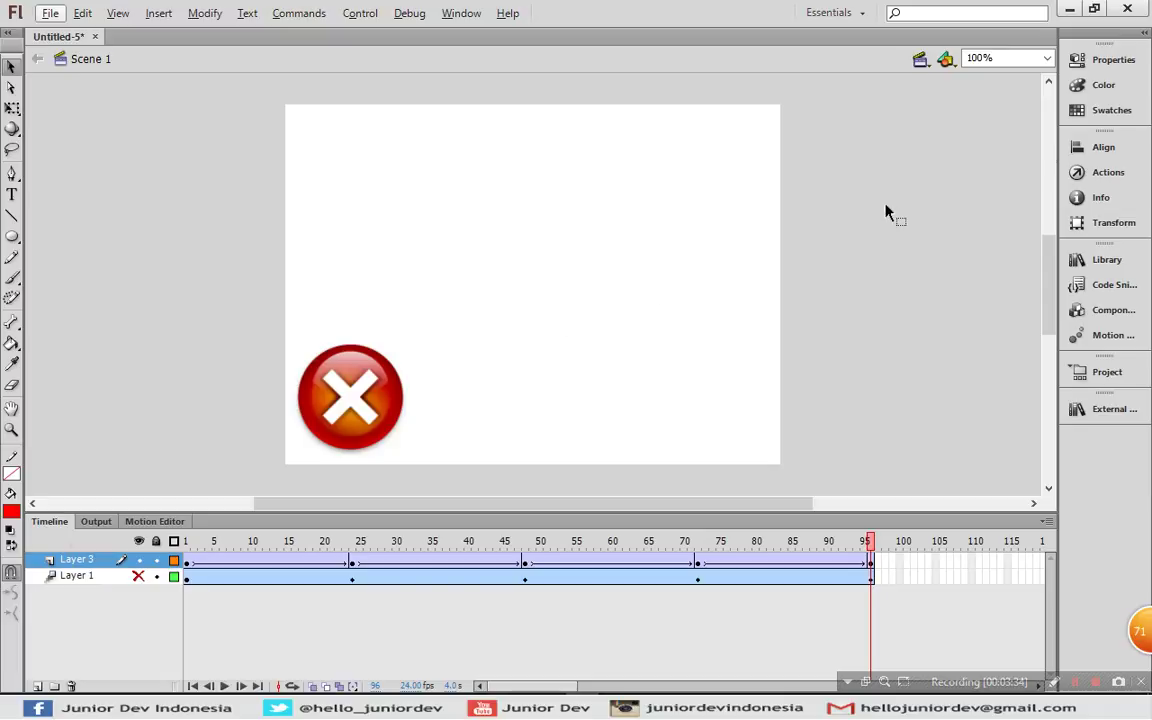
left_click(1106, 259)
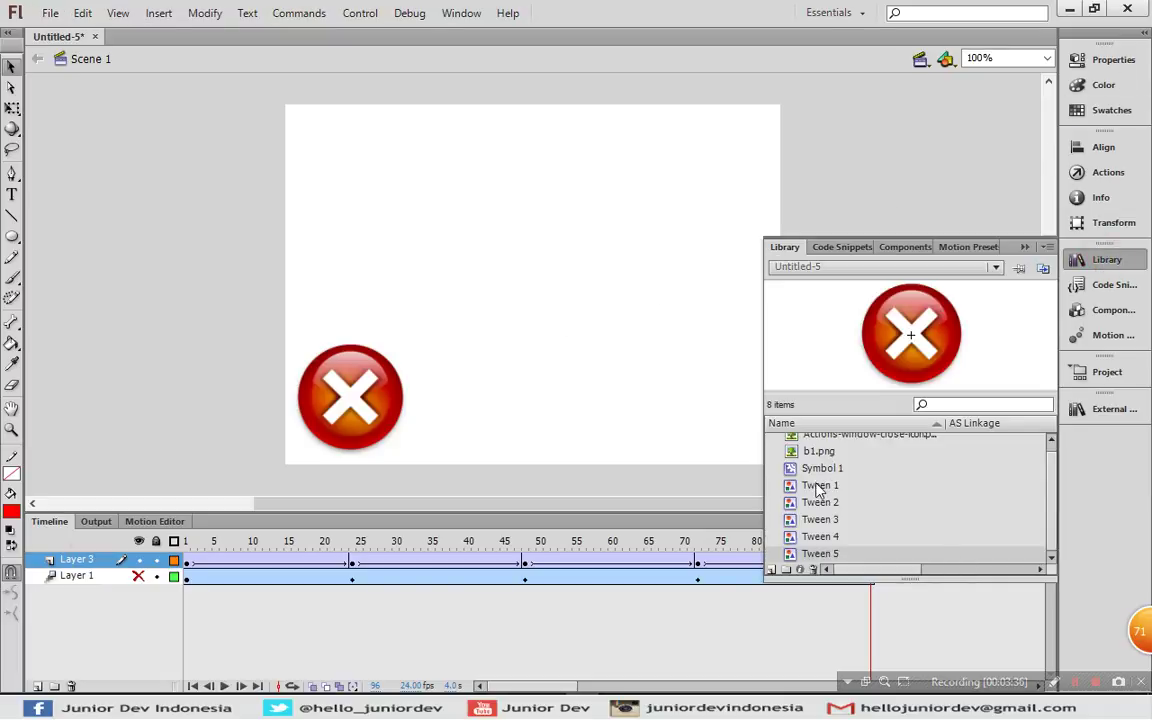
left_click(810, 502)
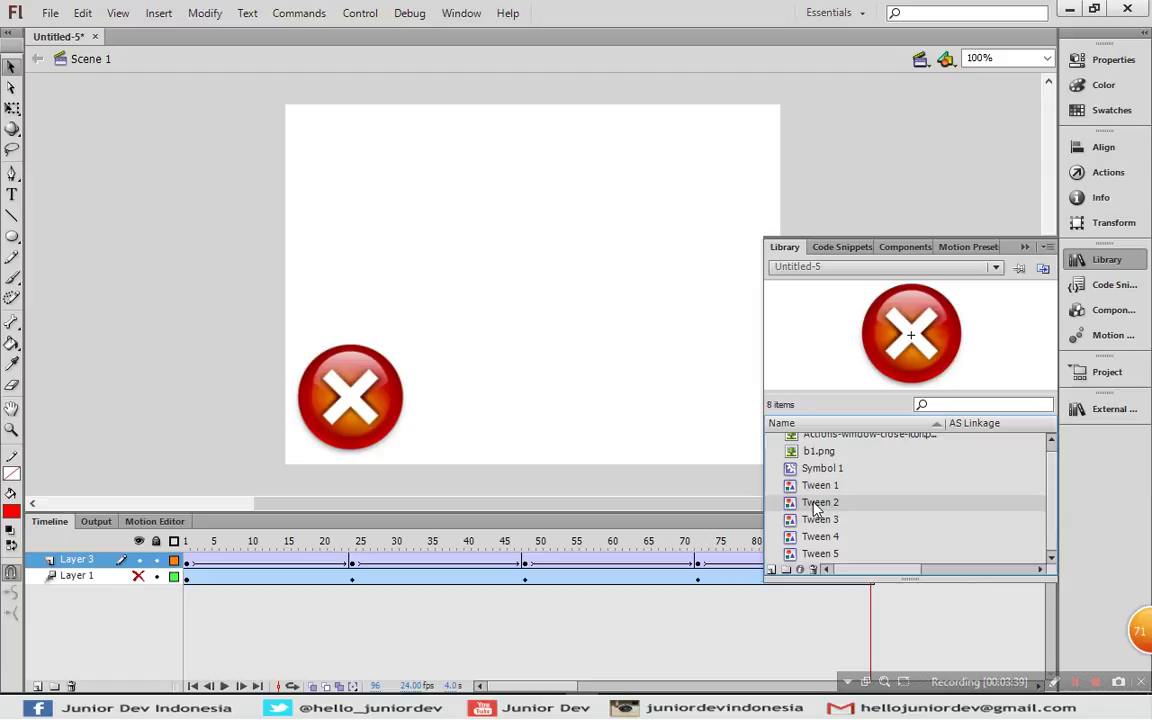
left_click(817, 485)
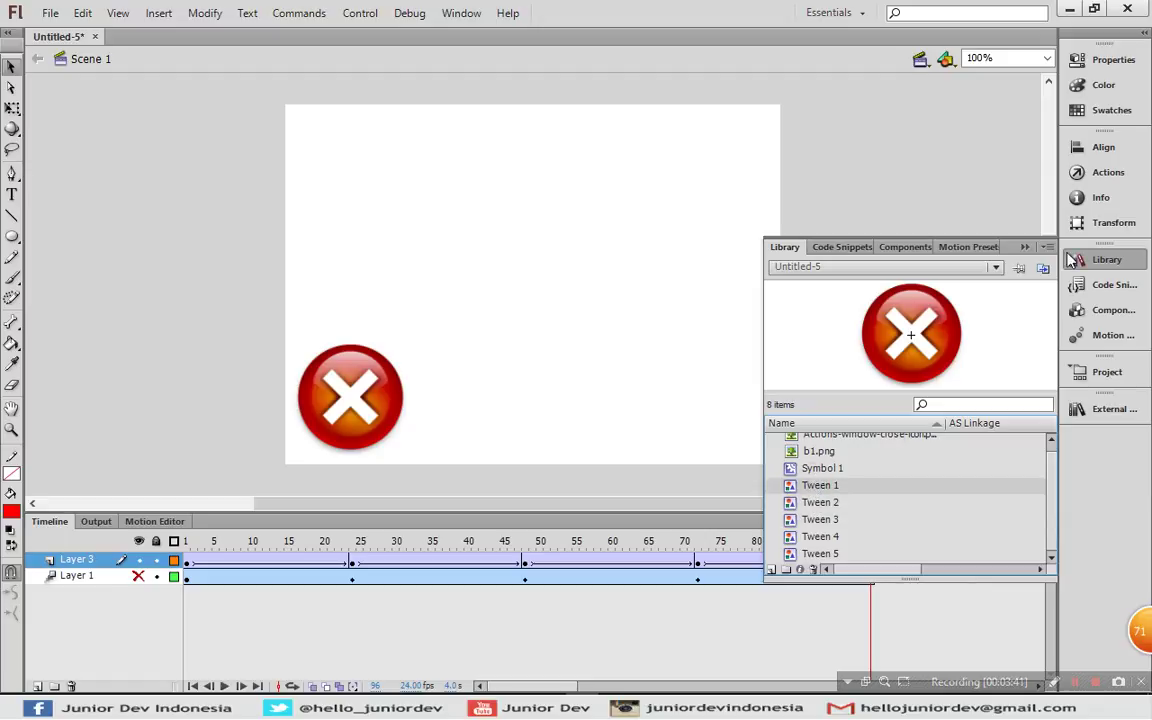
left_click(1100, 261)
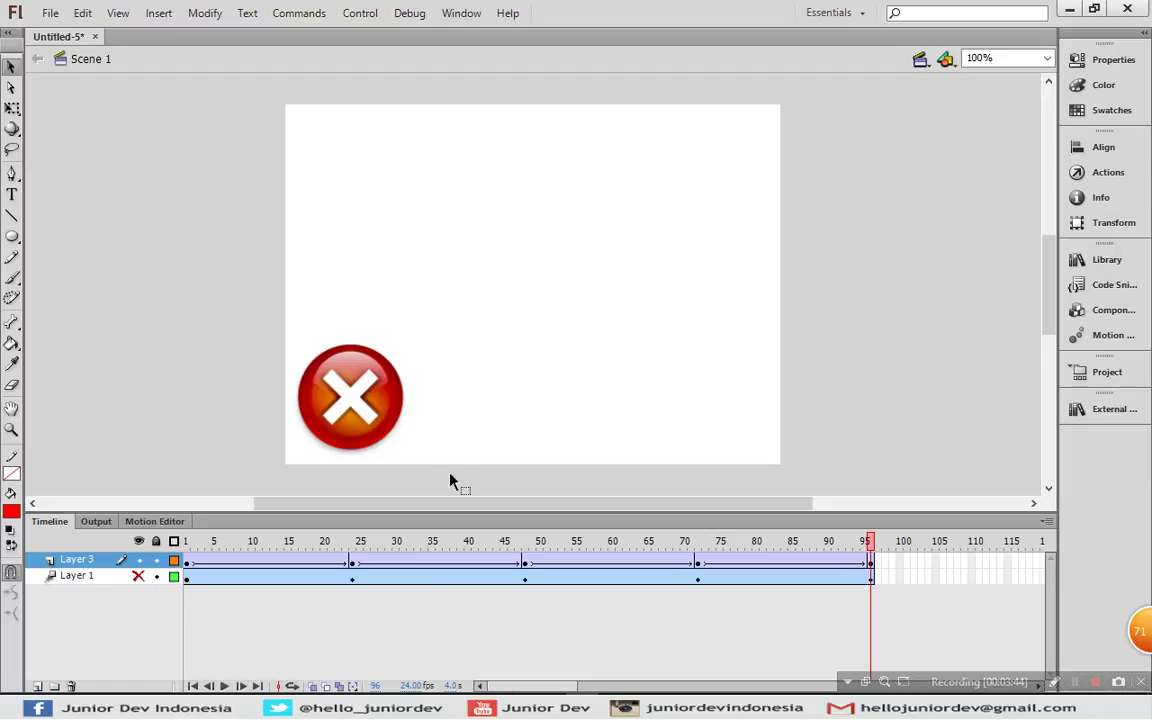
Step: Check the close icon's position at Layer 3's keyframes and at in-between frames of the first tween
left_click_drag(195, 566, 873, 568)
left_click(692, 563)
left_click(527, 564)
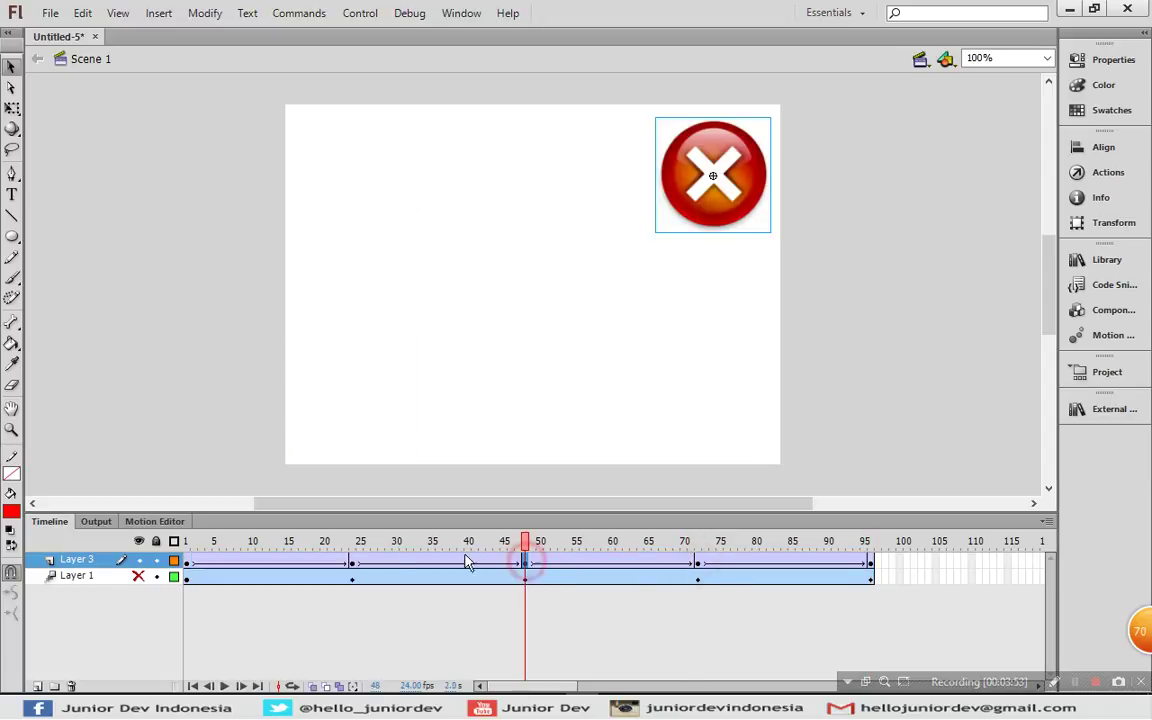
left_click(357, 563)
left_click_drag(190, 567, 877, 568)
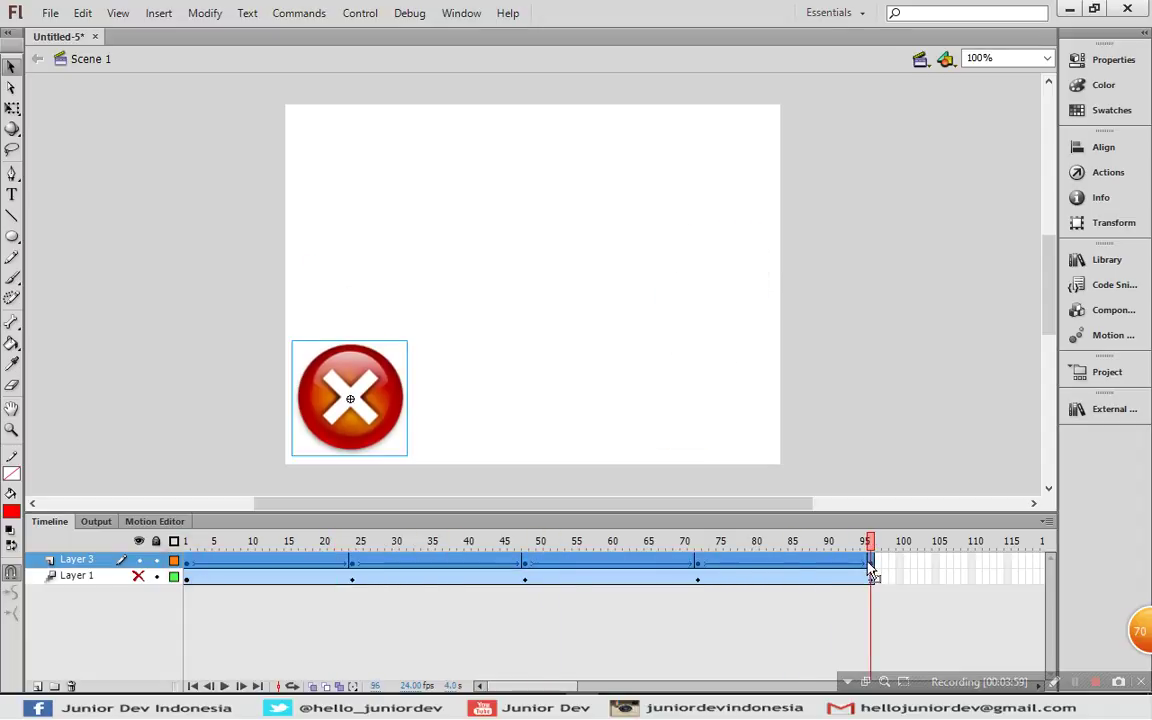
left_click(704, 565)
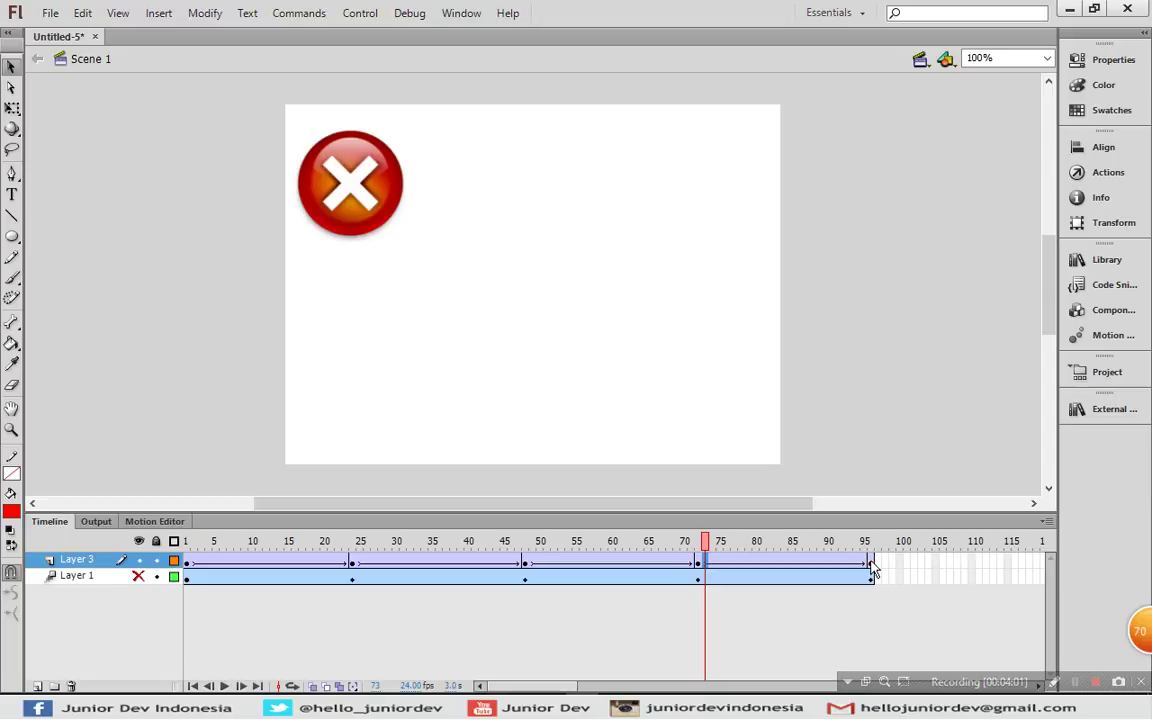
left_click(871, 566)
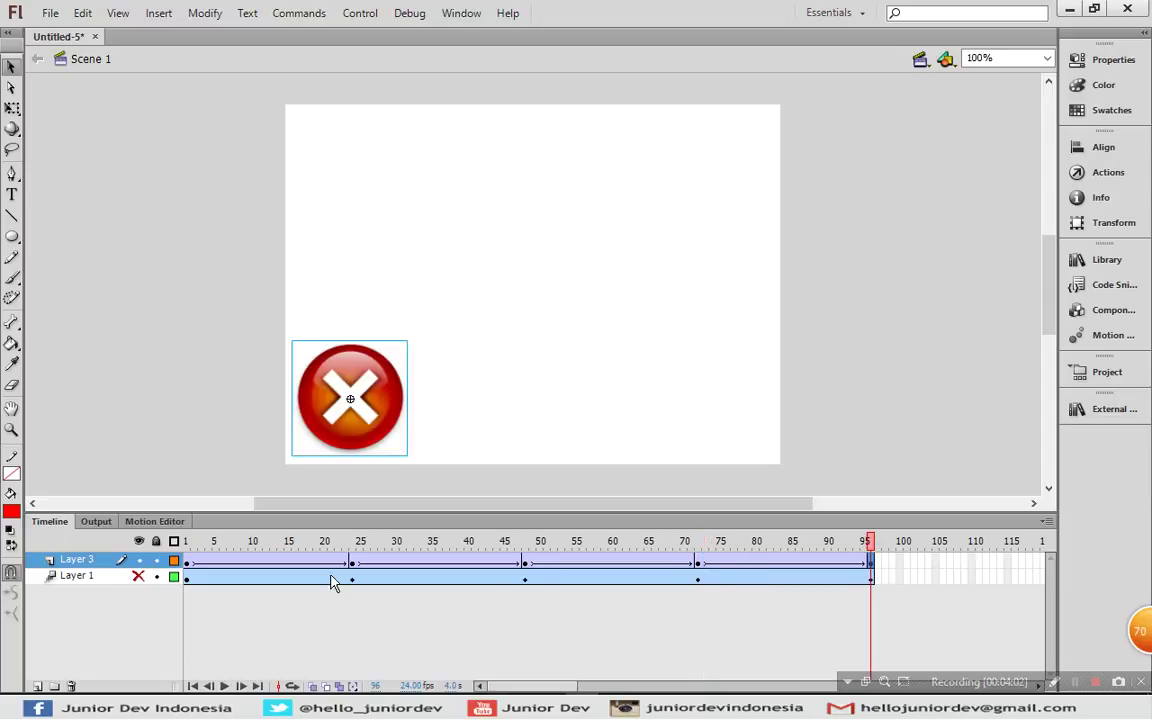
left_click(226, 565)
left_click(249, 563)
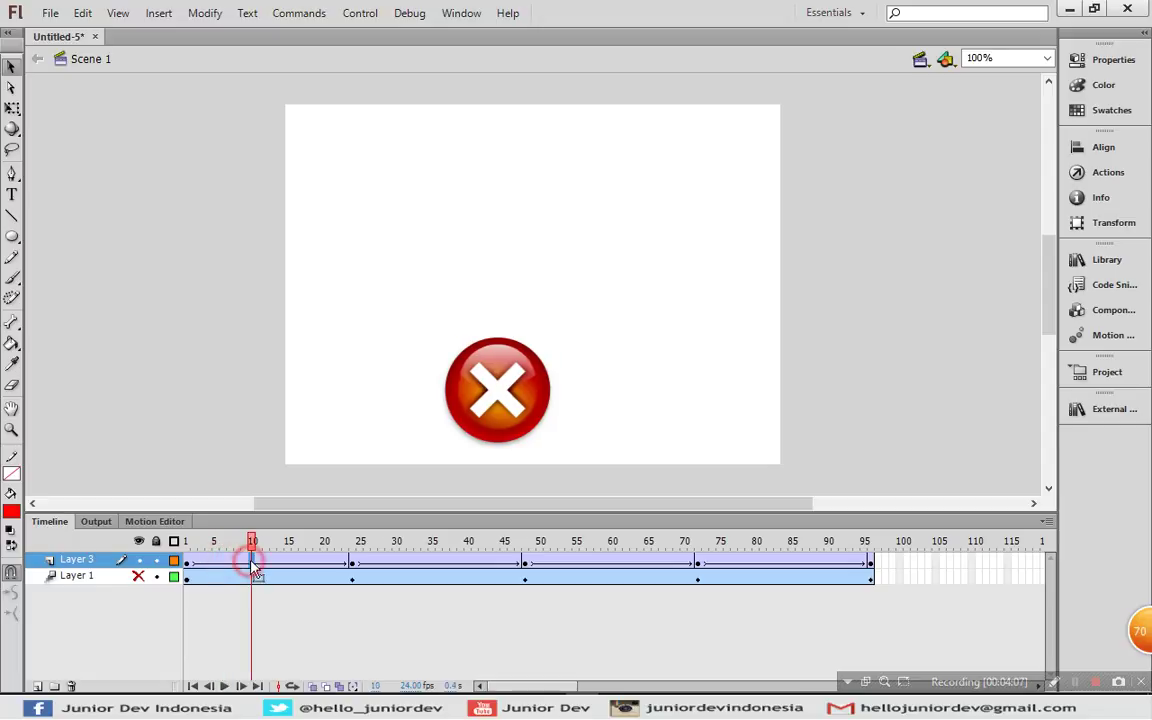
left_click(316, 563)
Step: Insert keyframes at frames 6, 12 and 17 within Layer 3's first tween
left_click(224, 565)
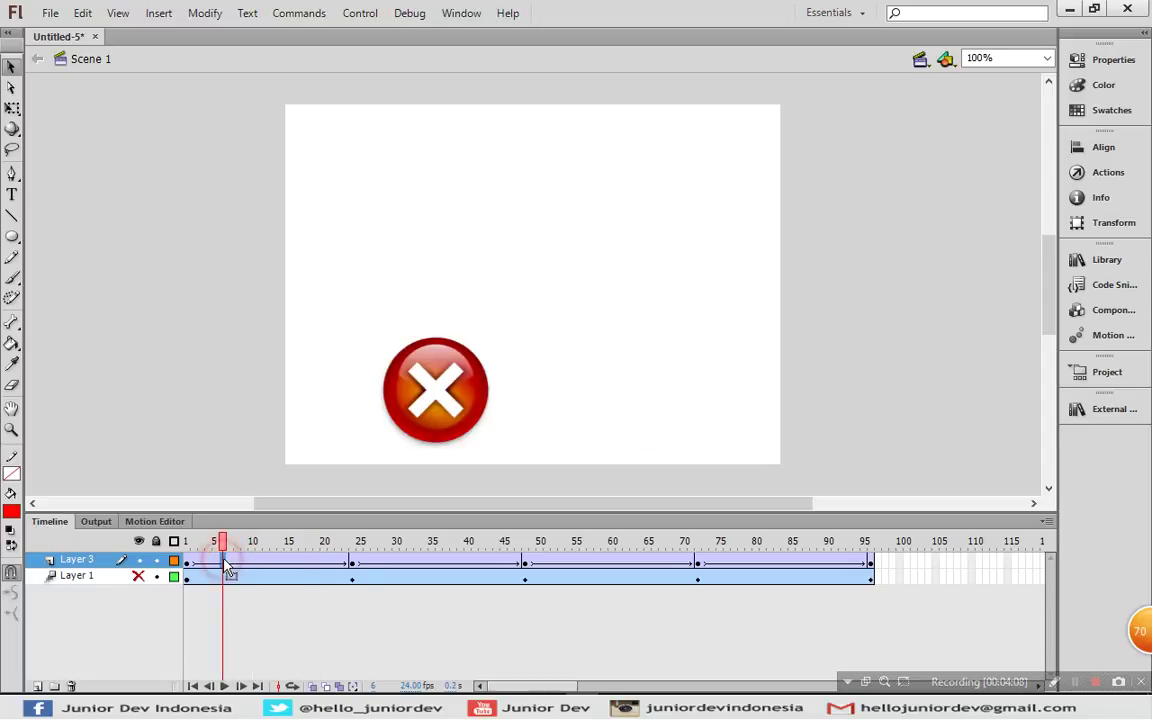
key("Delete")
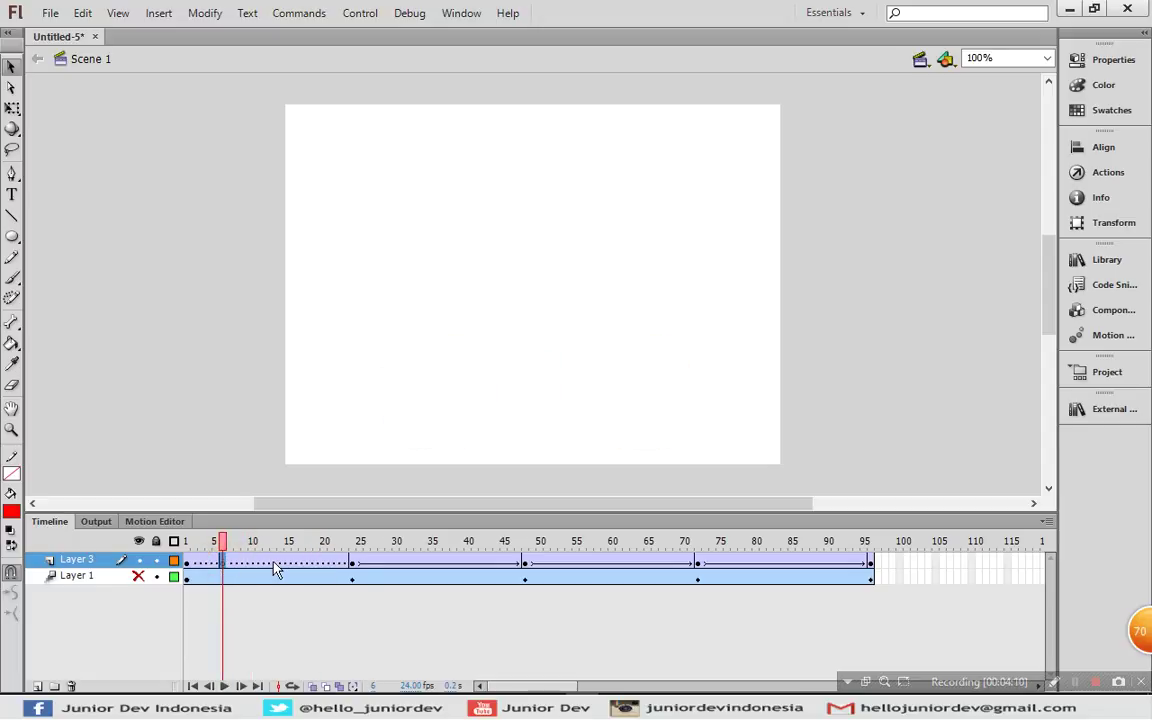
key("ctrl+z")
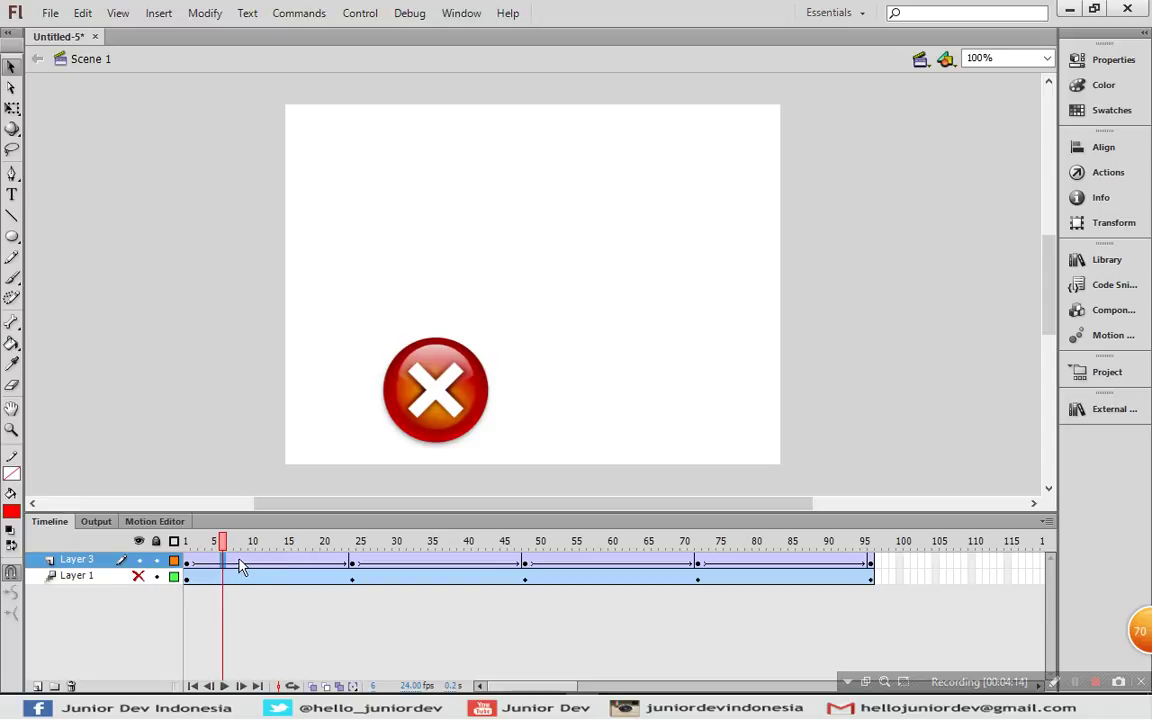
left_click(265, 563)
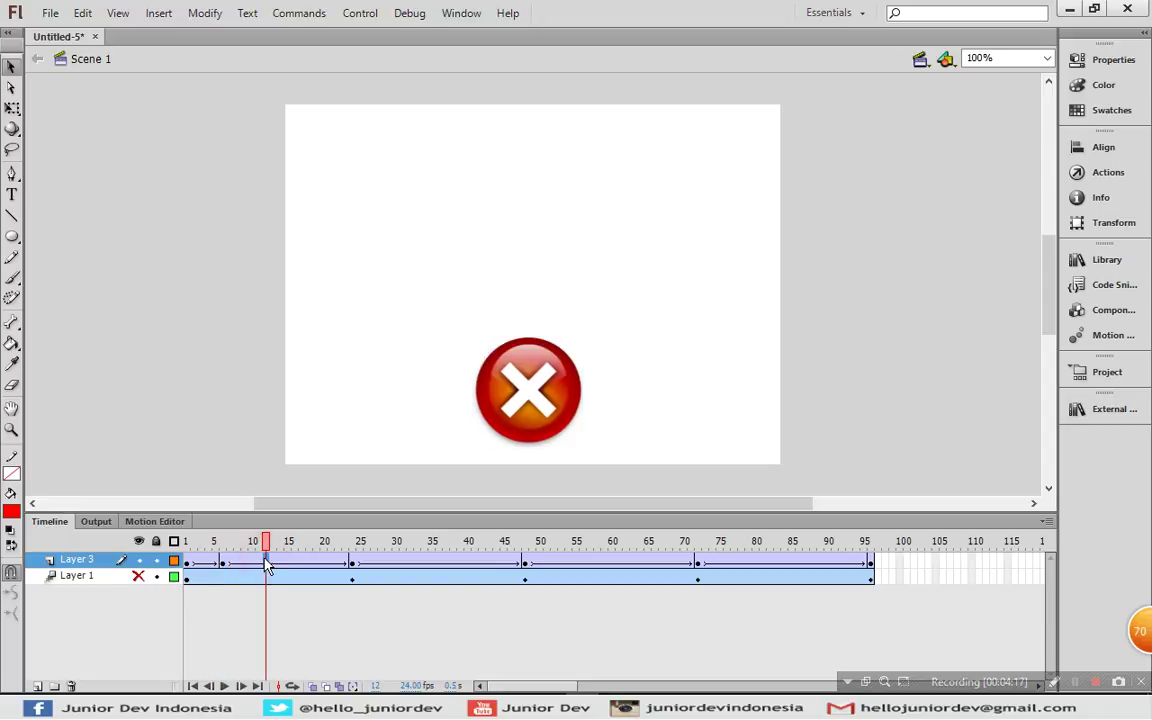
left_click(304, 564)
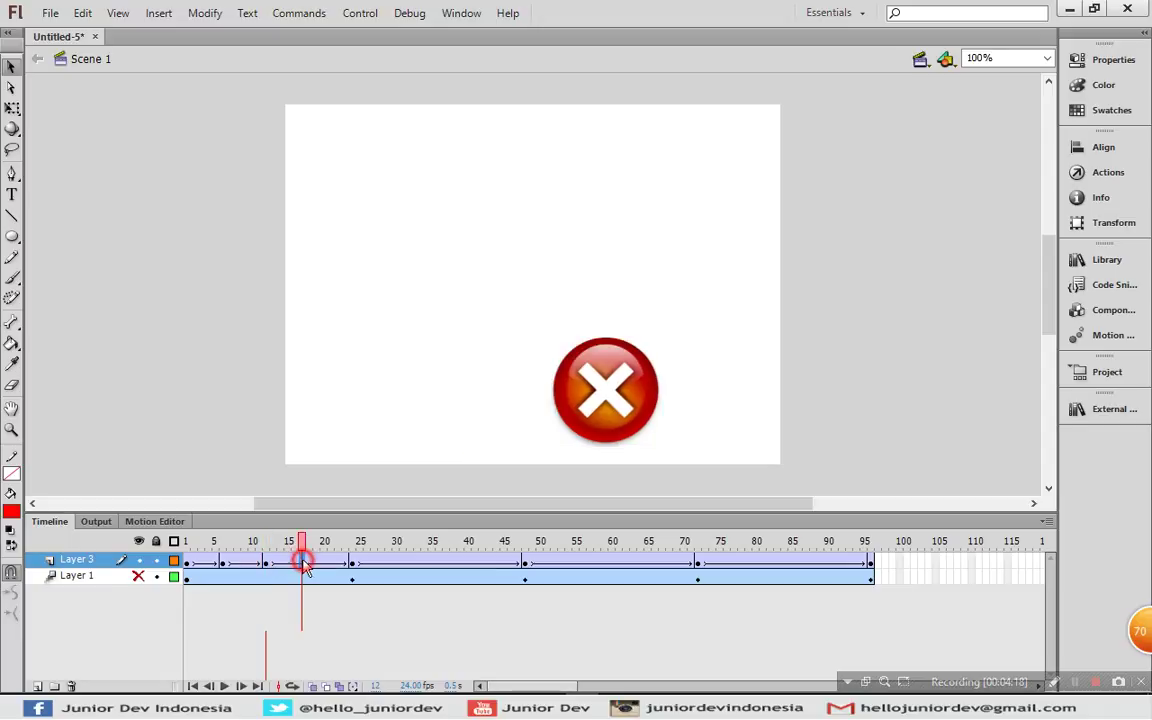
left_click(305, 566)
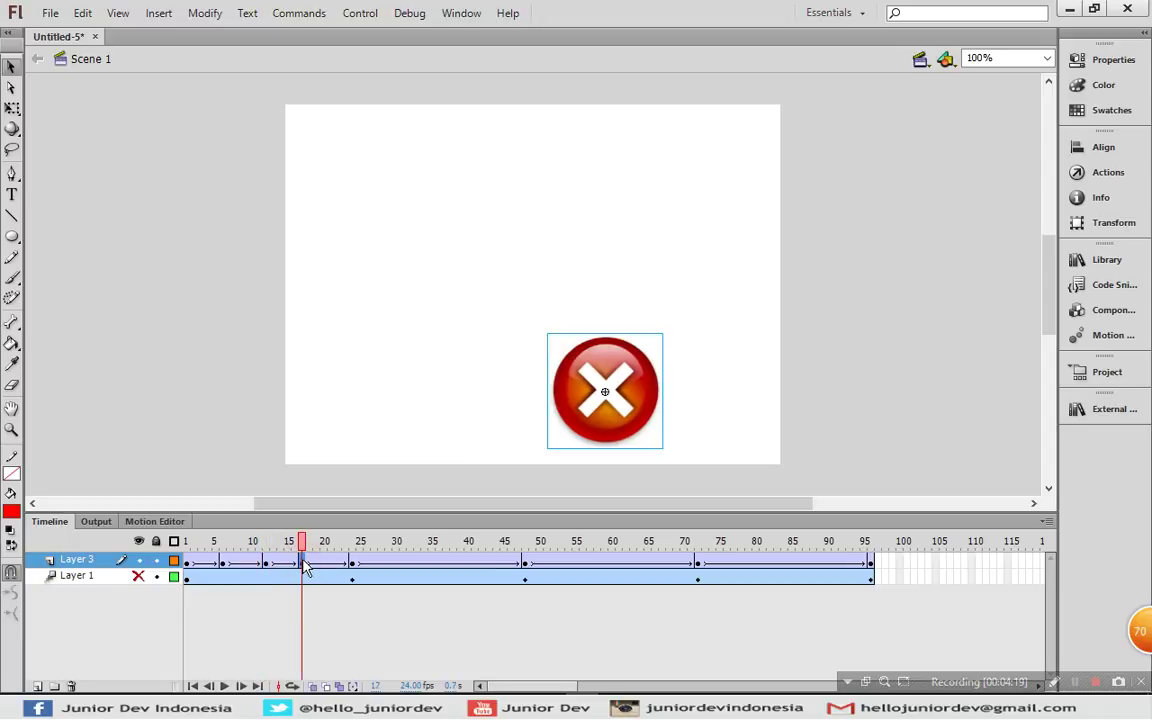
Step: Reposition the close icon at Layer 3's new keyframes: upward at frame 6, leftward and slightly down at 12, rightward and slightly up at 17
left_click(222, 563)
left_click_drag(455, 428, 452, 372)
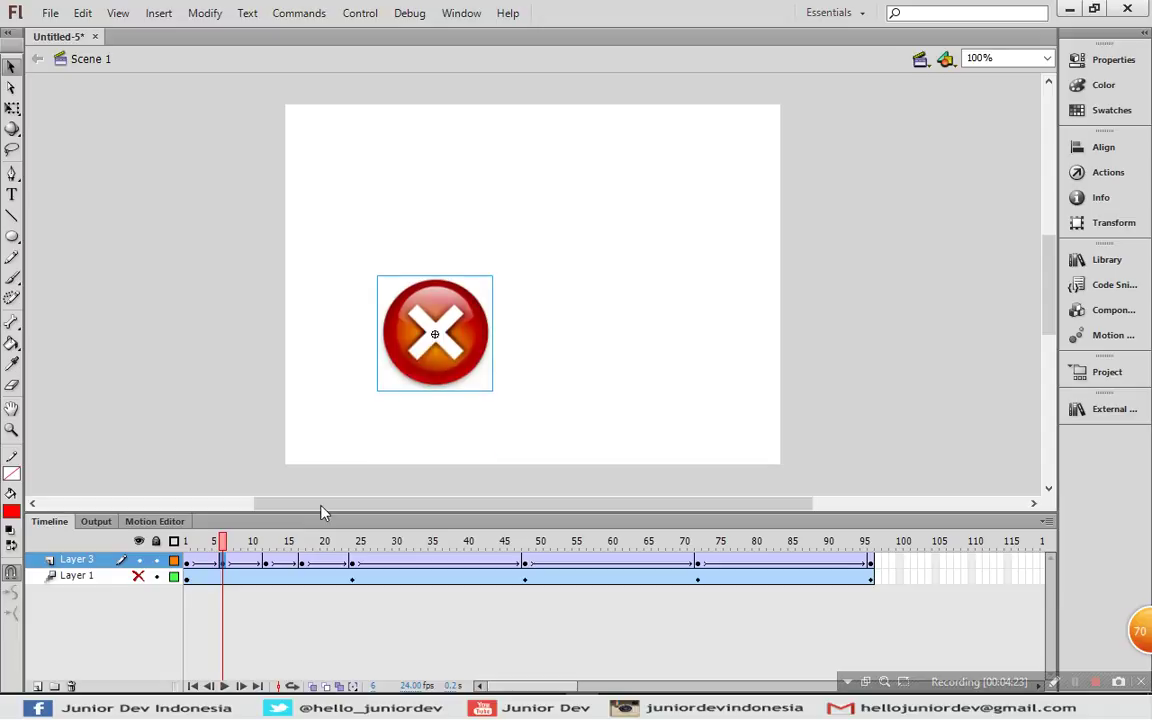
left_click(266, 563)
left_click_drag(521, 410, 472, 430)
left_click_drag(305, 566, 301, 563)
left_click_drag(610, 432, 655, 425)
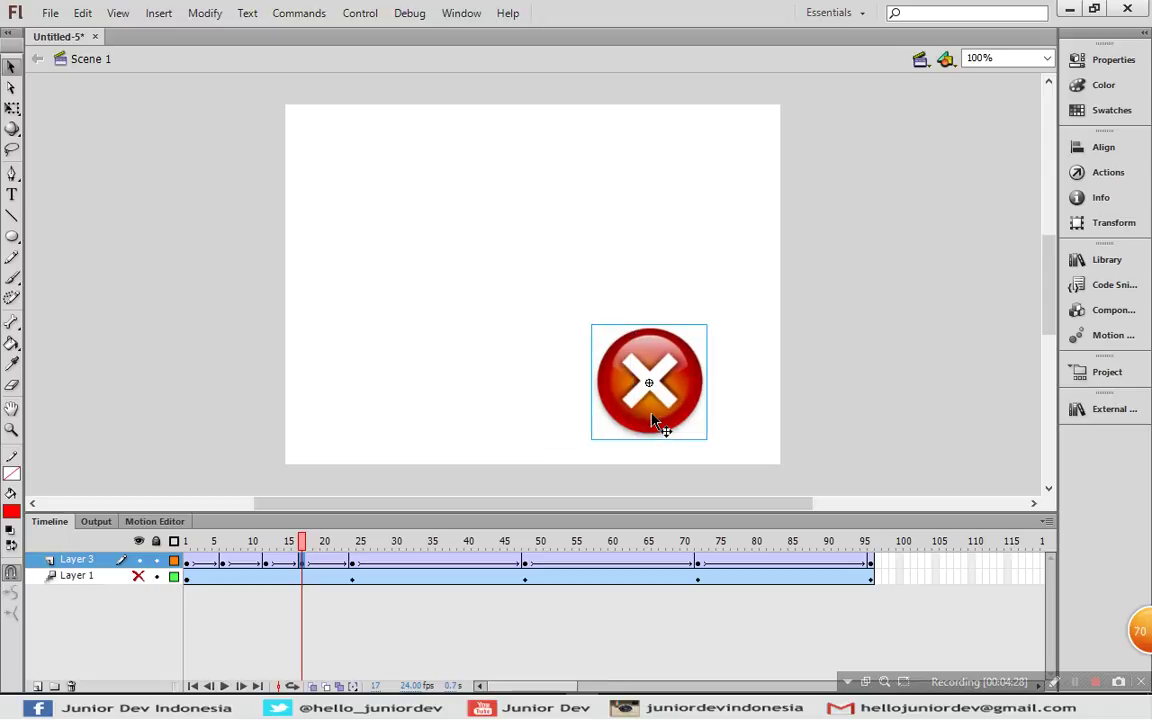
Step: Play the timeline to preview the icon's motion, and view the tween properties of frame 31 on Layer 3
key("Return")
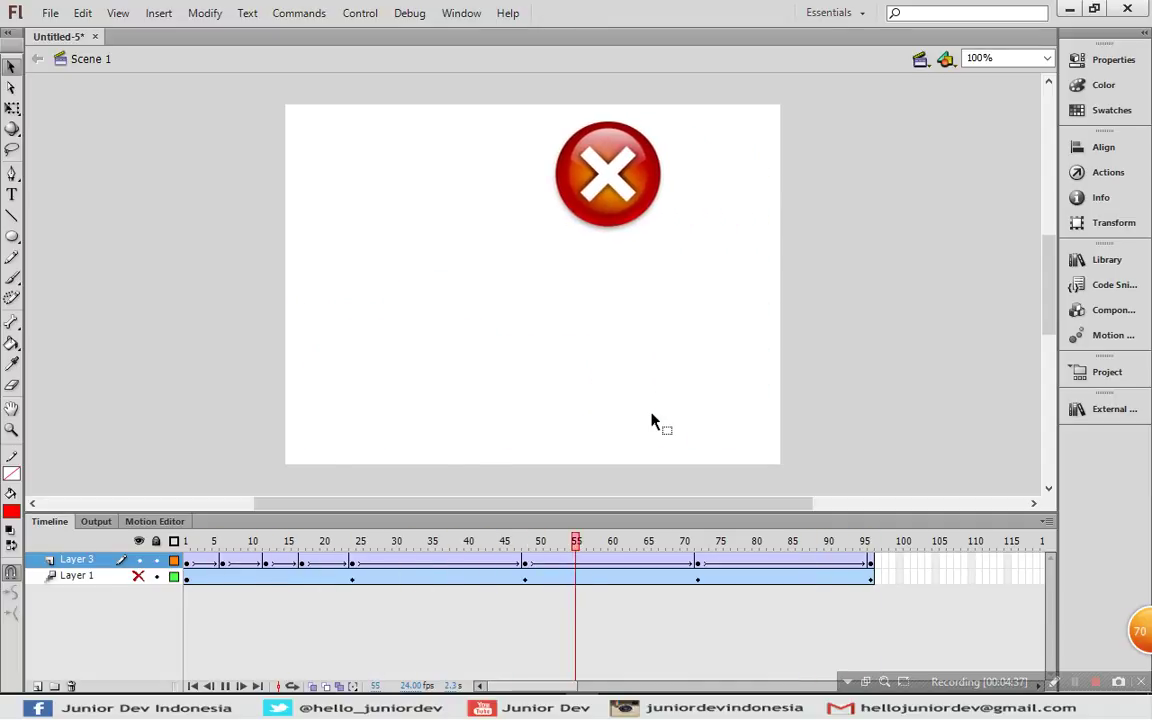
left_click(303, 564)
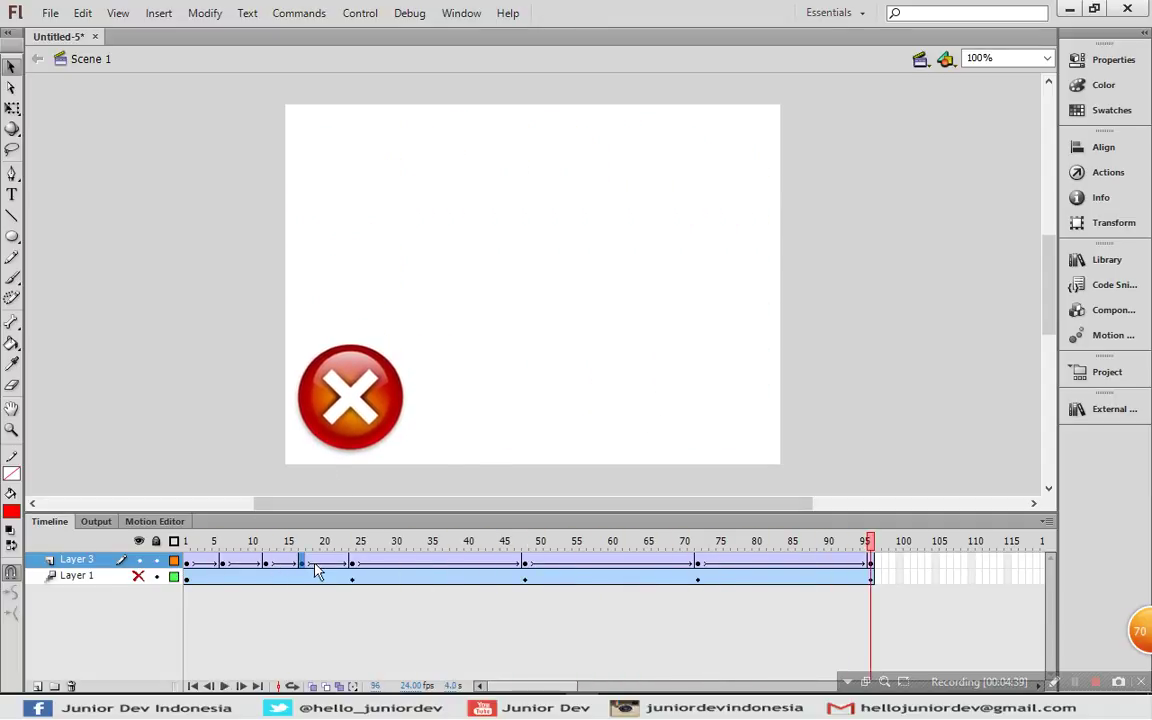
key("Return")
left_click(405, 563)
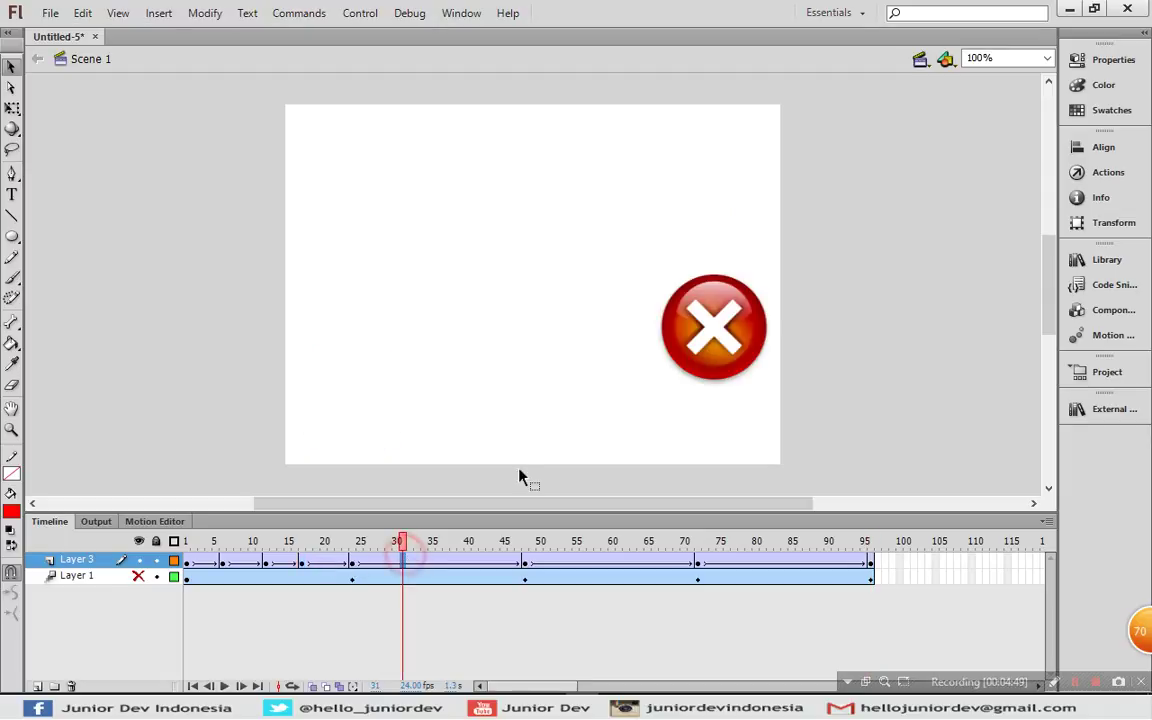
left_click(1080, 64)
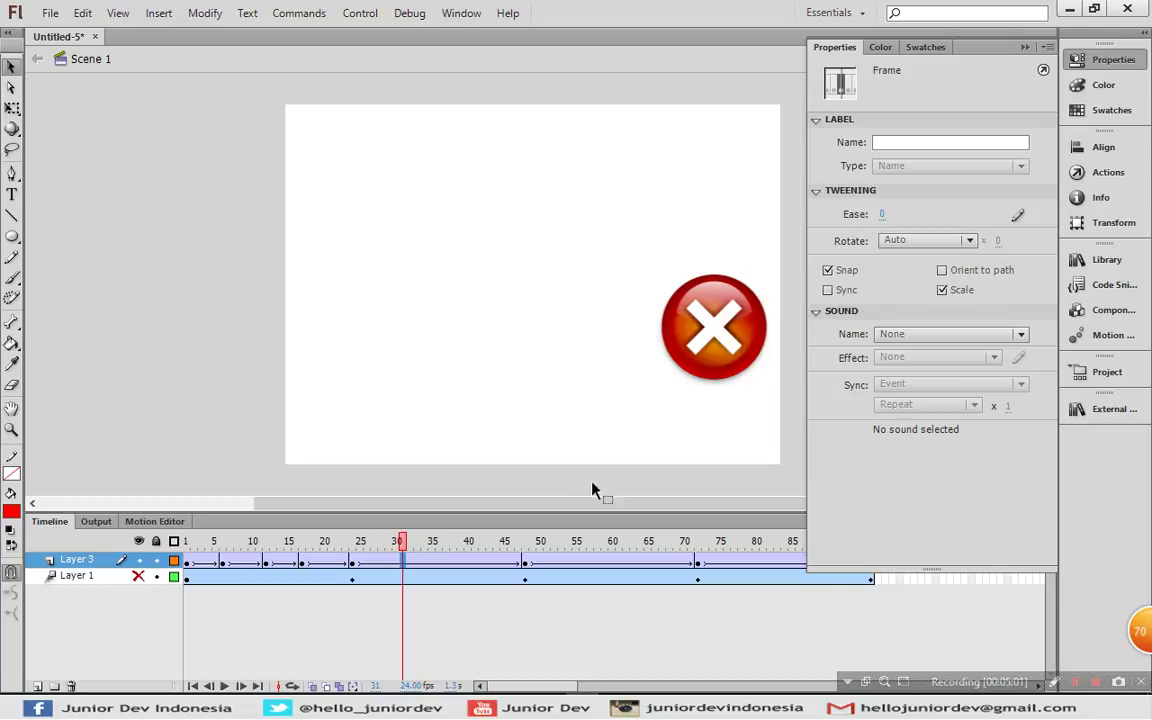
Step: Clear the keyframes at frames 6, 12 and 17 on Layer 3
left_click_drag(215, 565, 301, 566)
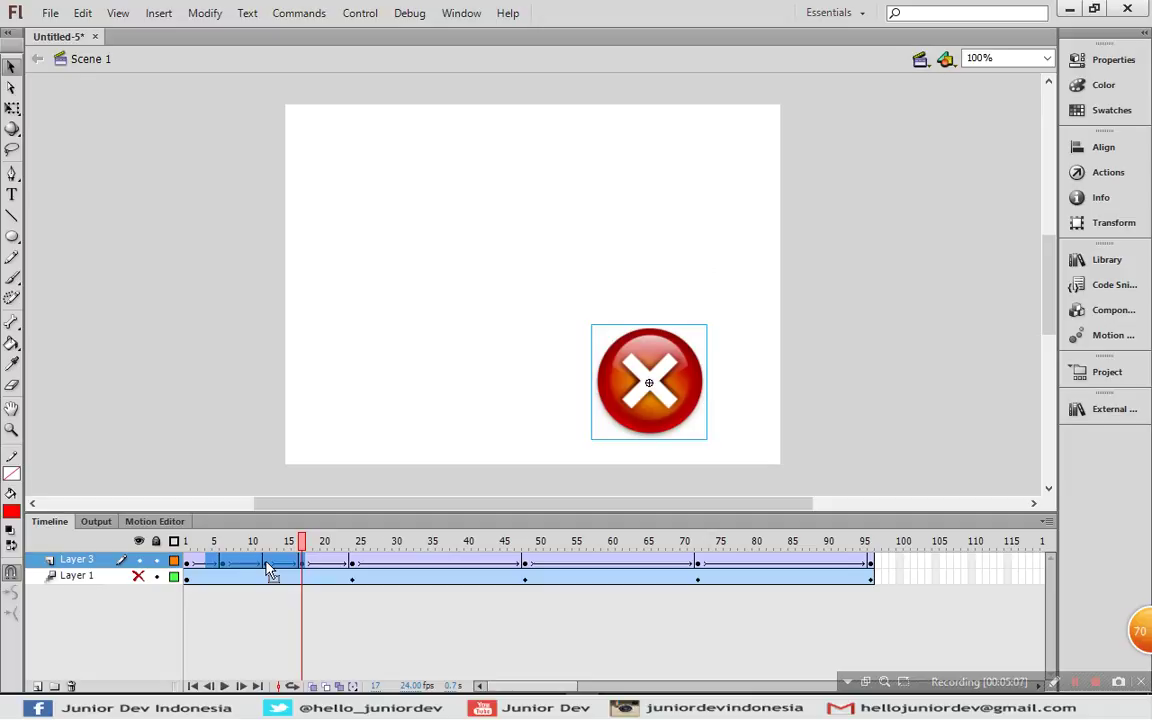
right_click(268, 567)
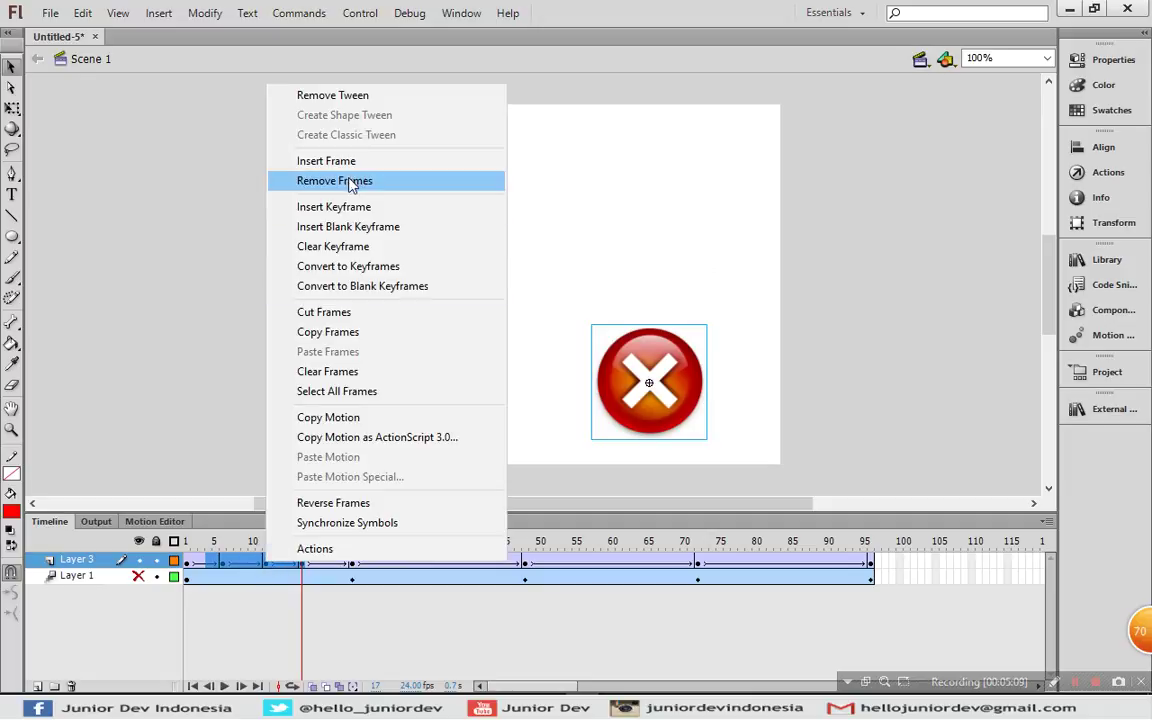
left_click(335, 248)
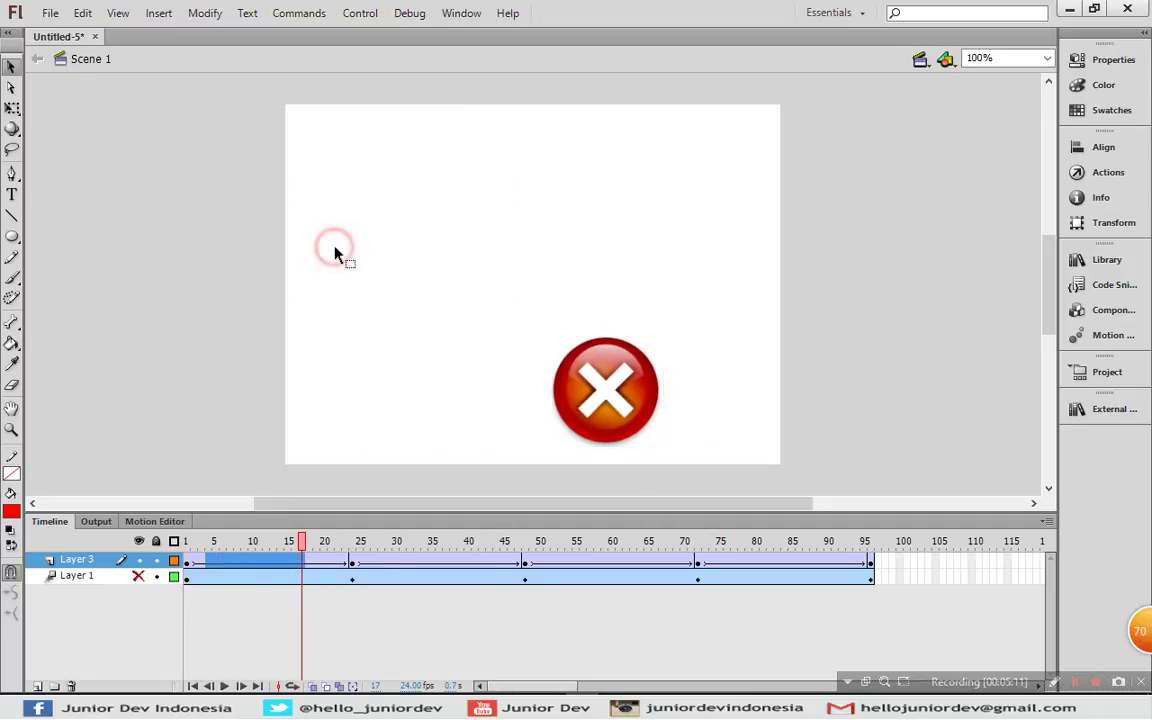
Step: Set the ease of Layer 3's first tween, between frames 1 and 24, to 100 out
left_click_drag(188, 561, 355, 562)
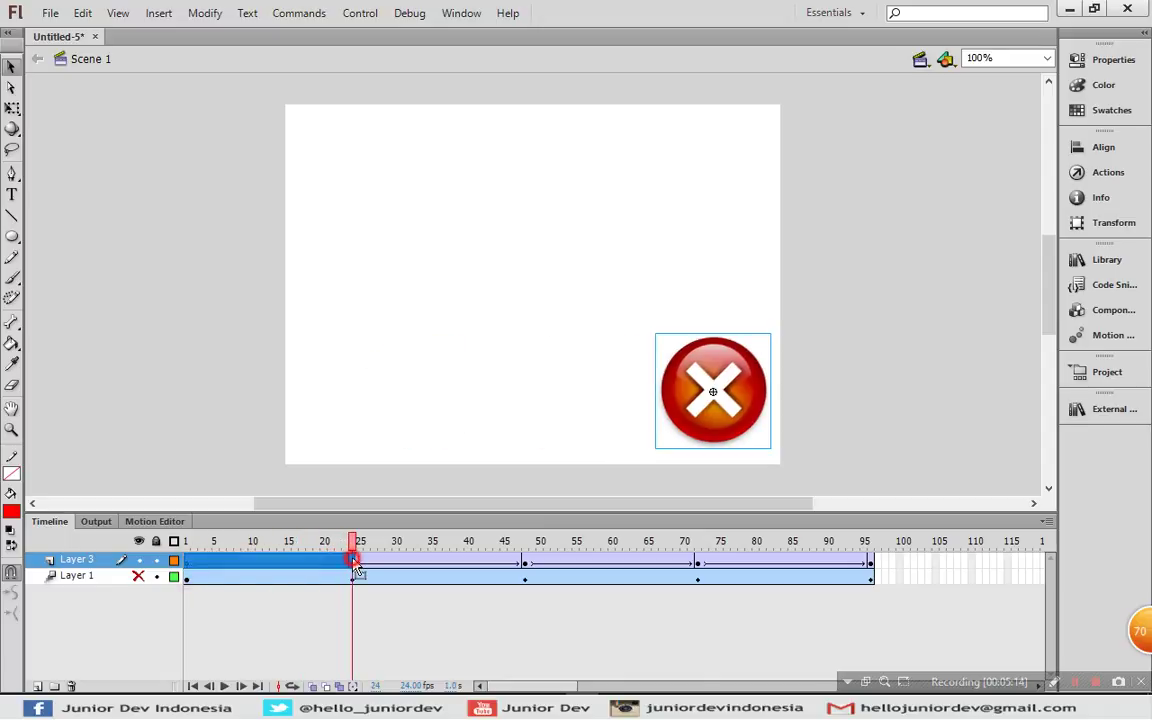
left_click(240, 562)
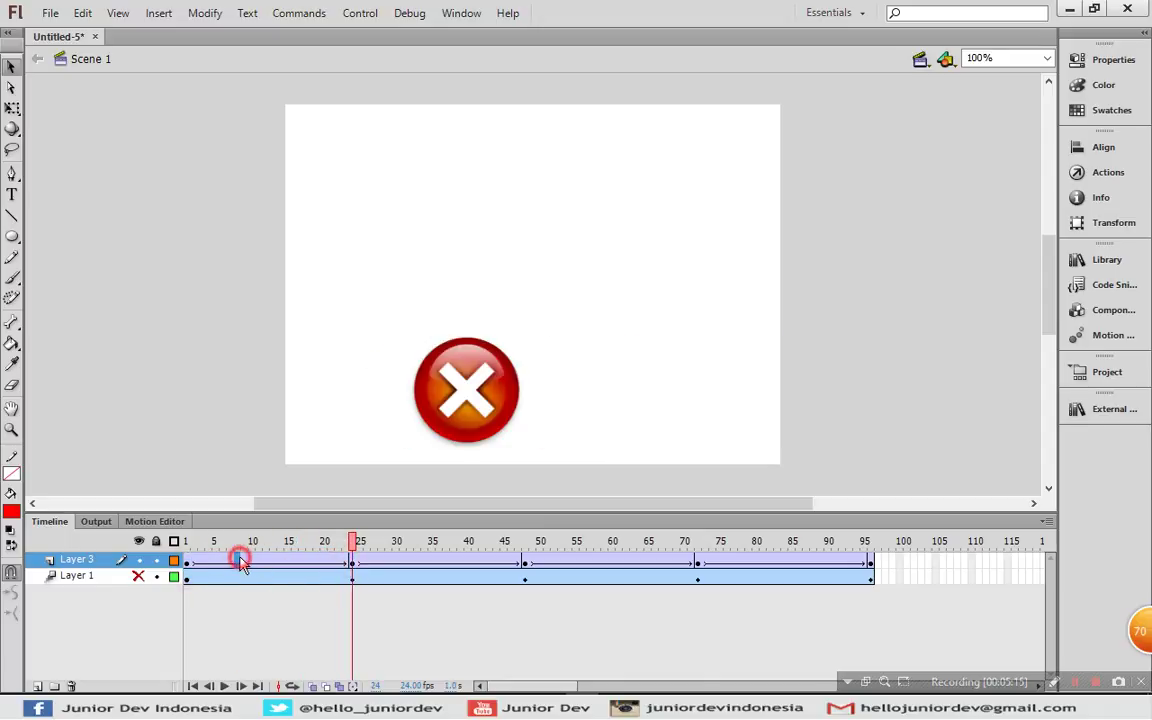
left_click(1106, 58)
left_click(880, 215)
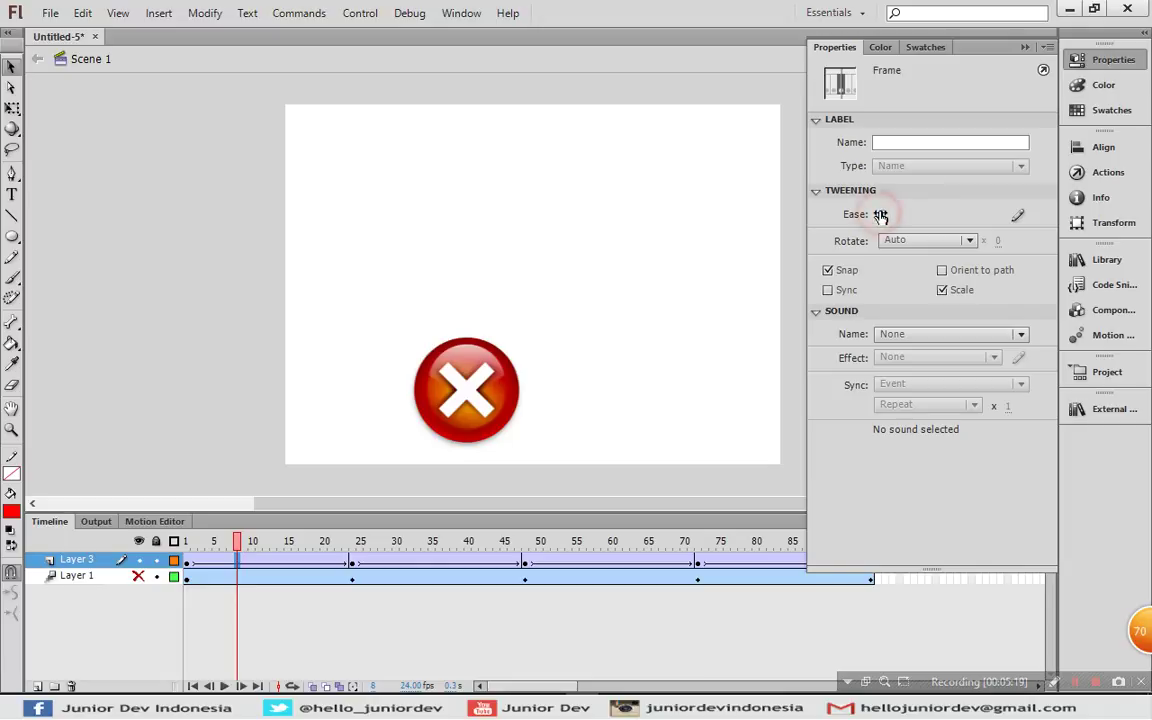
left_click_drag(923, 213, 1037, 228)
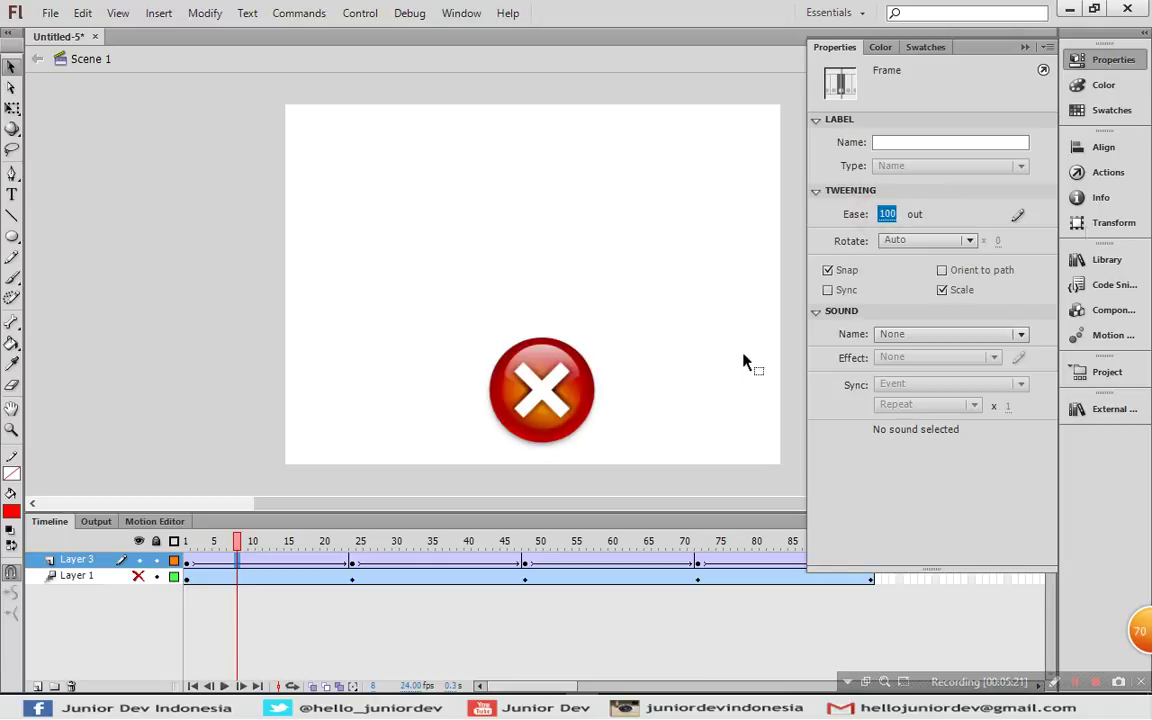
Step: Play the timeline twice from the beginning to preview the easing of the first tween
left_click(192, 564)
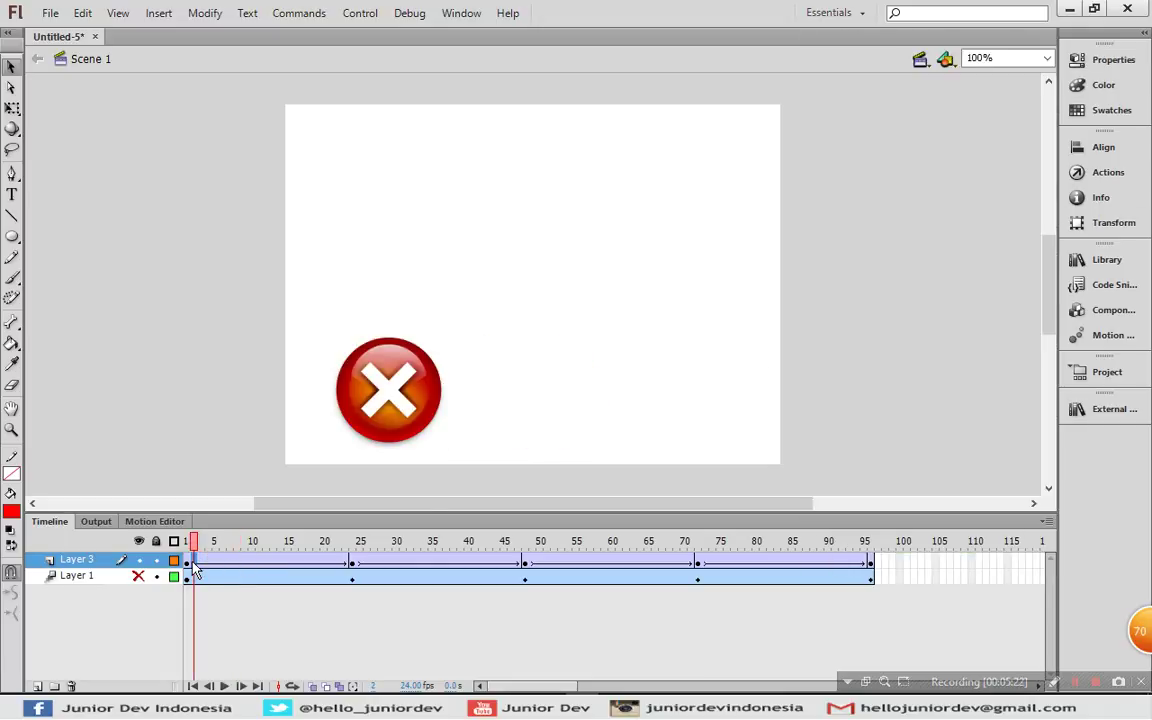
key("Return")
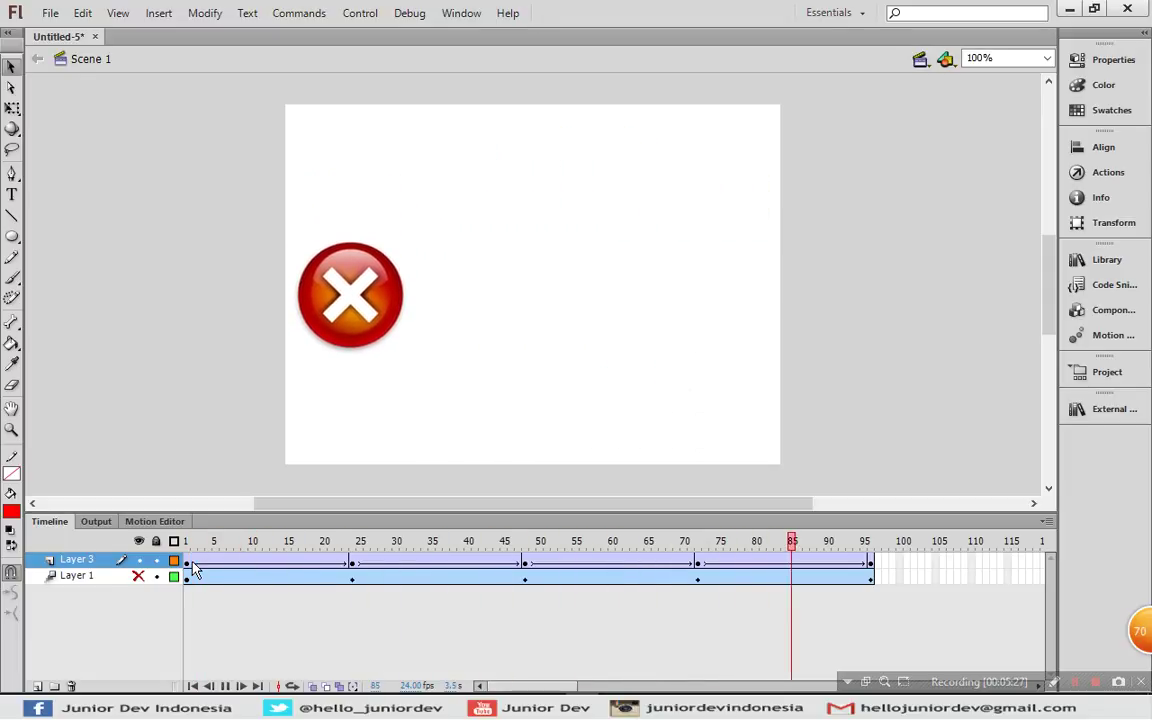
left_click(190, 565)
key("Return")
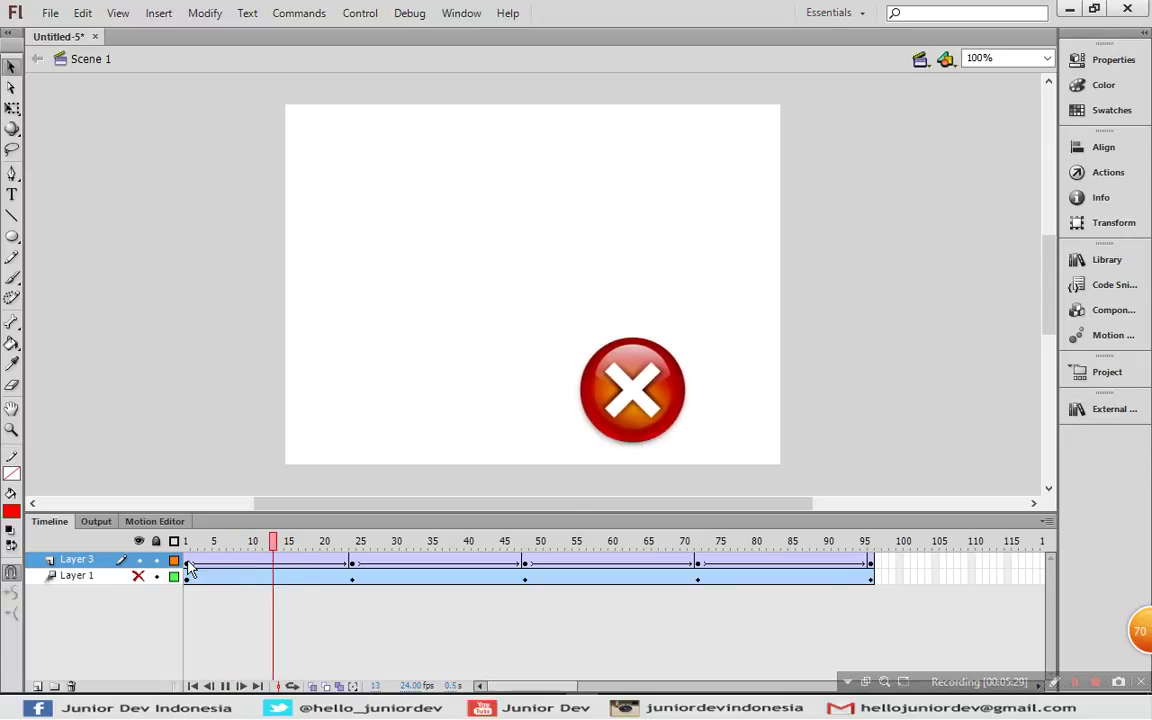
Step: Give Layer 3's second tween, between frames 24 and 48, a strong ease-in and play the animation to preview it
left_click(446, 561)
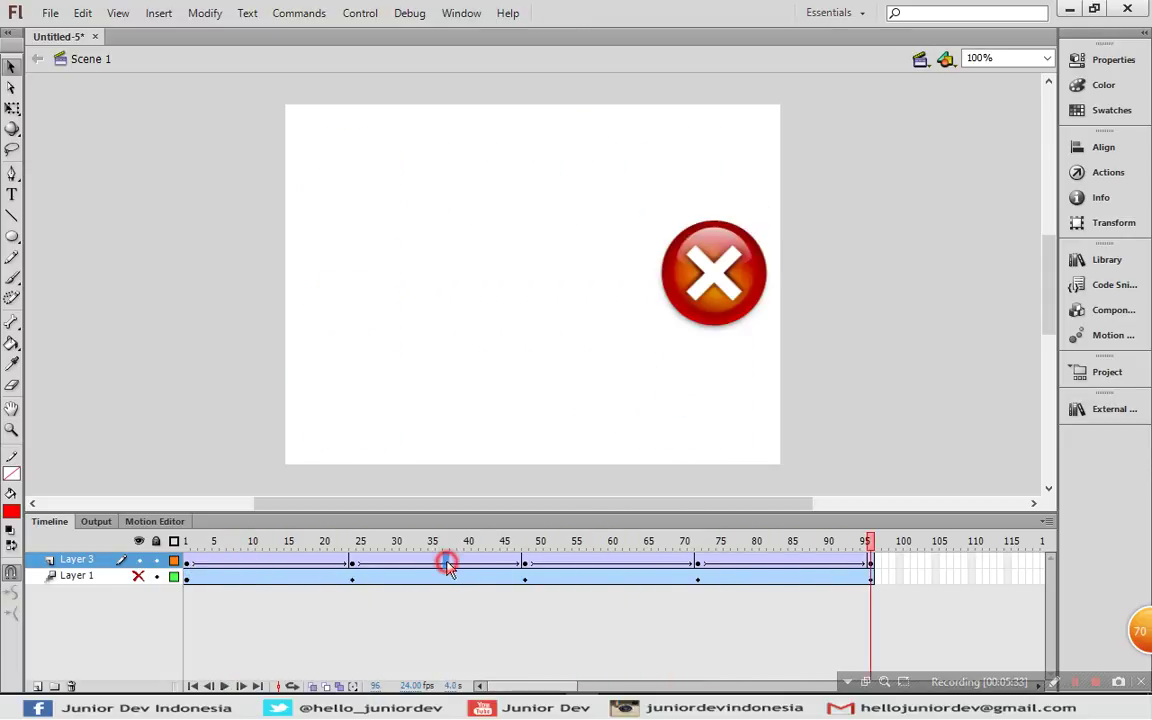
left_click(1078, 60)
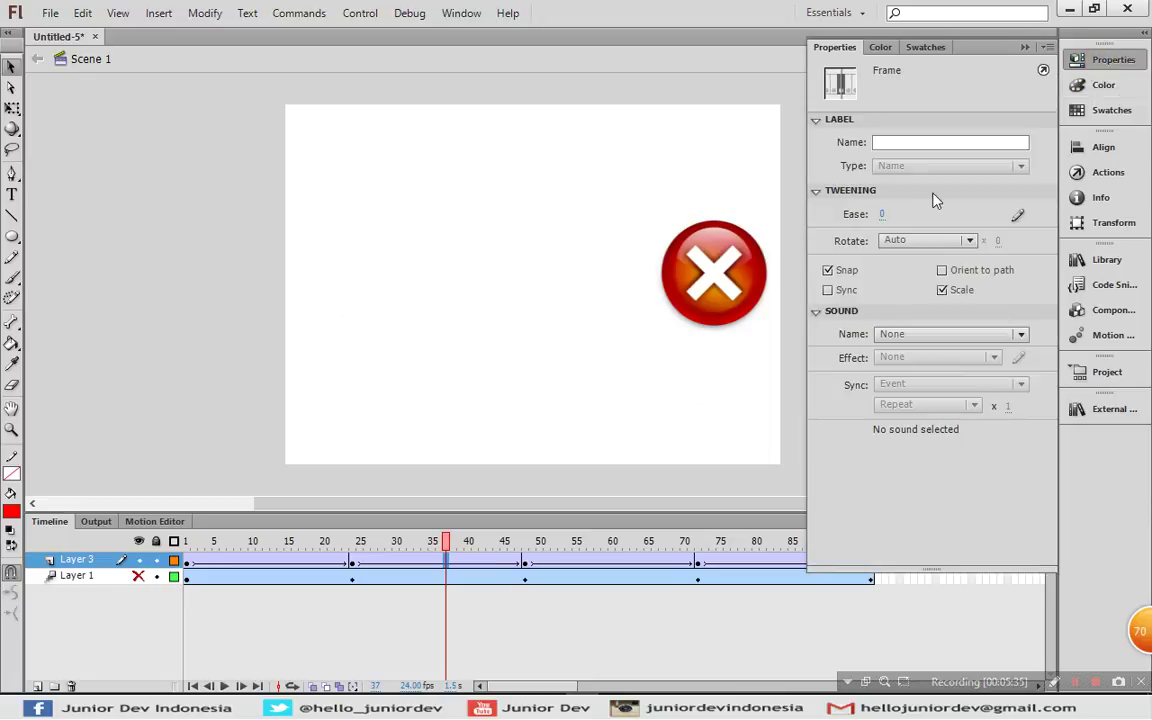
left_click_drag(880, 212, 731, 207)
left_click_drag(616, 194, 497, 186)
left_click(497, 186)
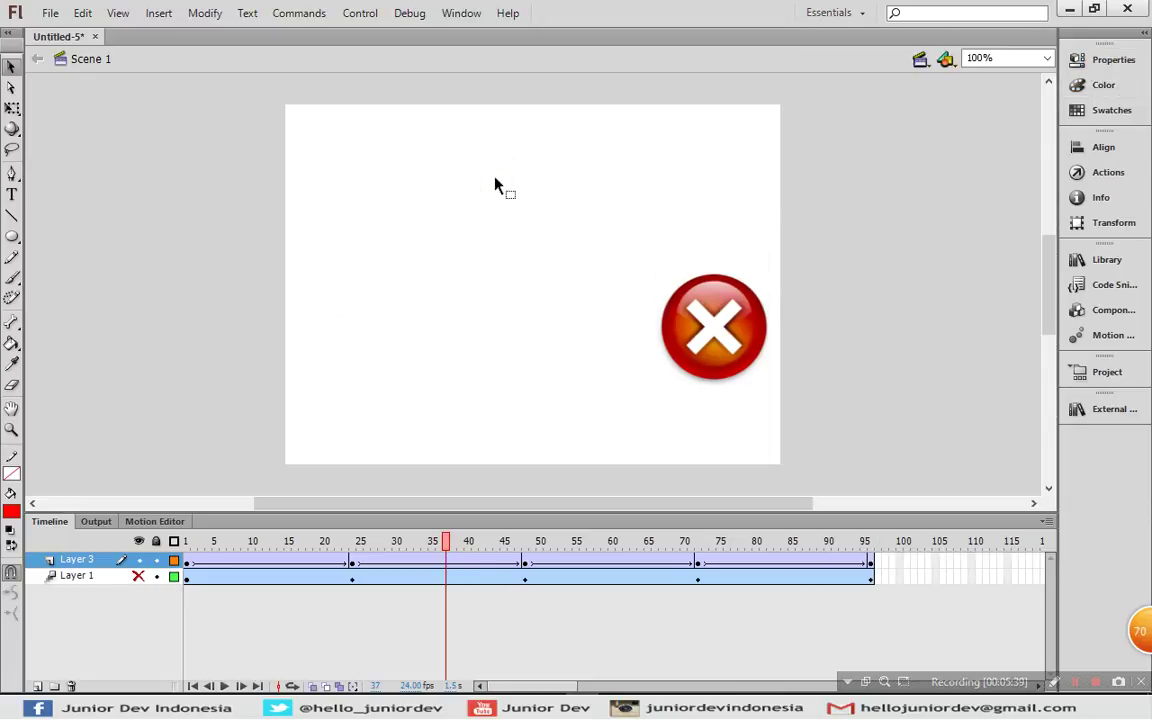
key("Return")
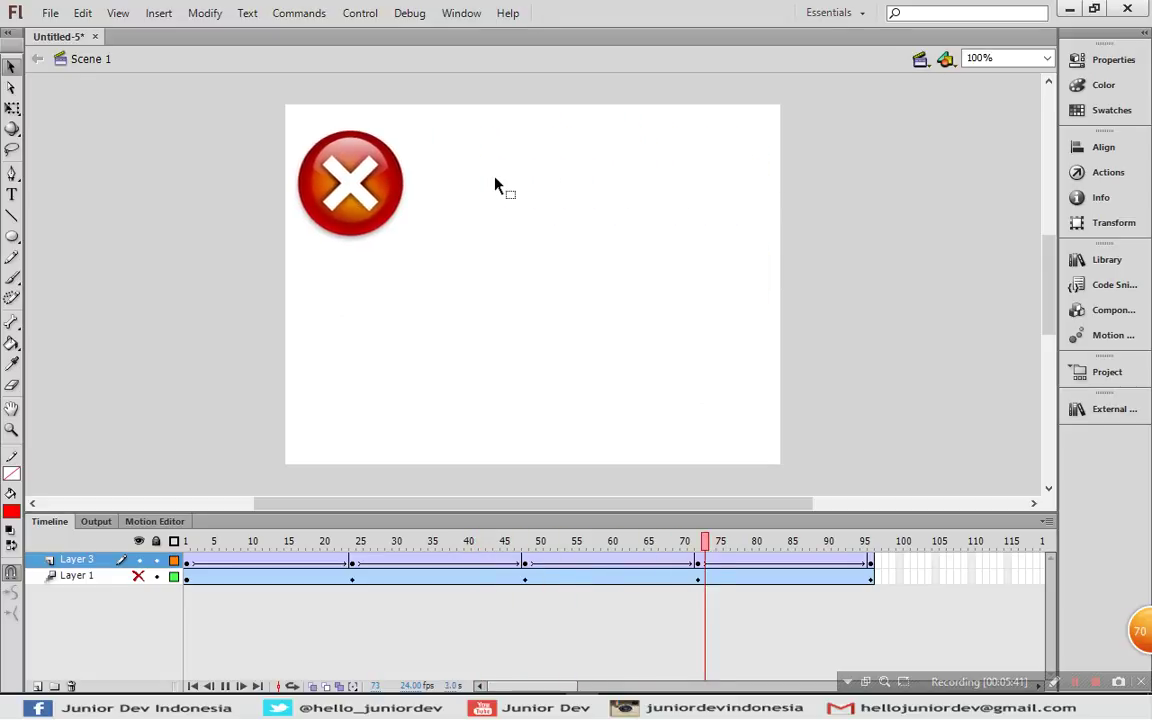
key("Return")
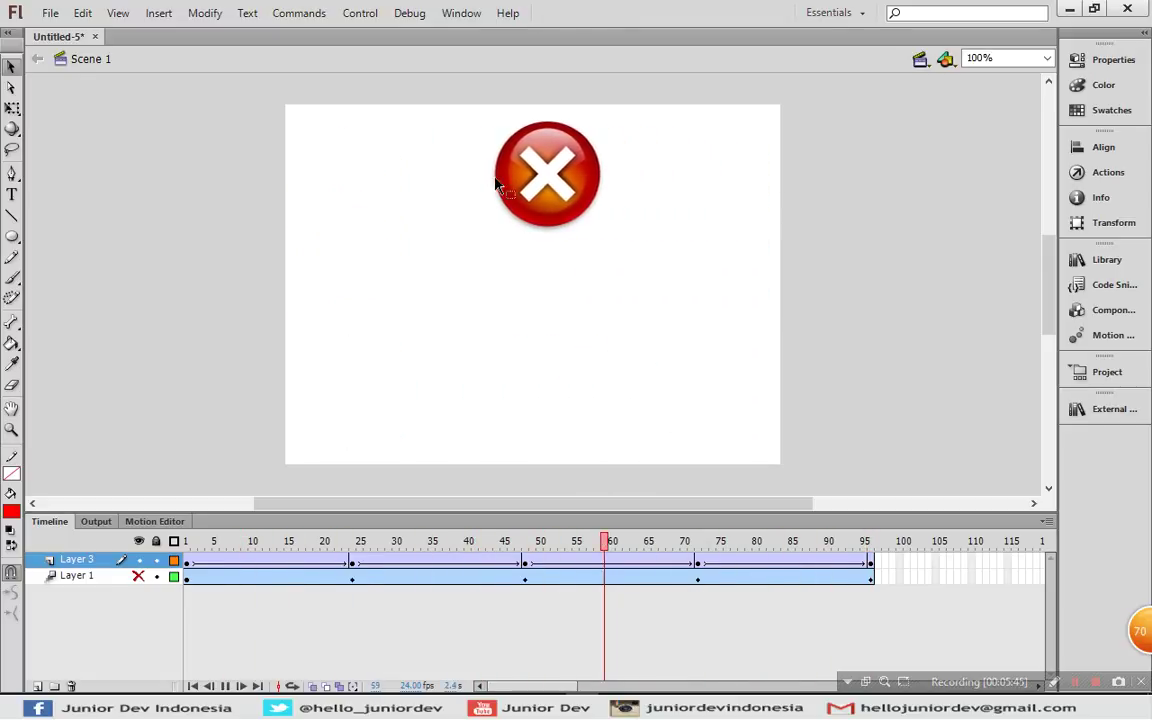
Step: Set the ease of Layer 3's third tween, between frames 48 and 72, to 100 out
left_click(604, 561)
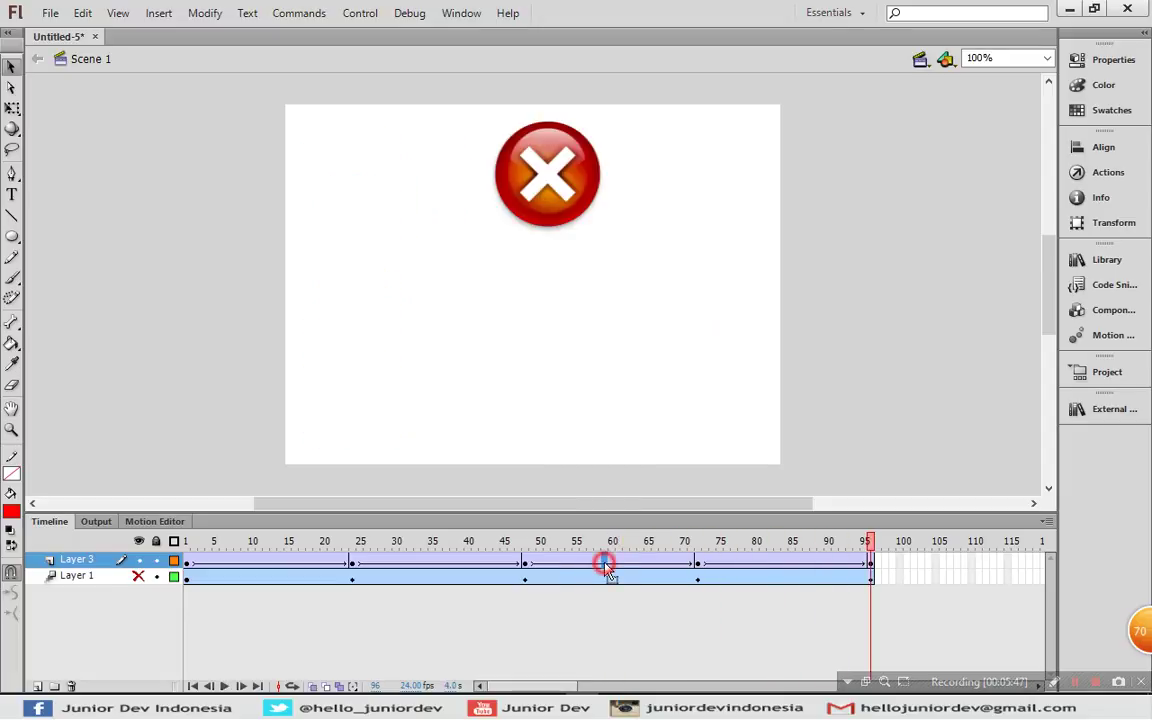
left_click(1116, 59)
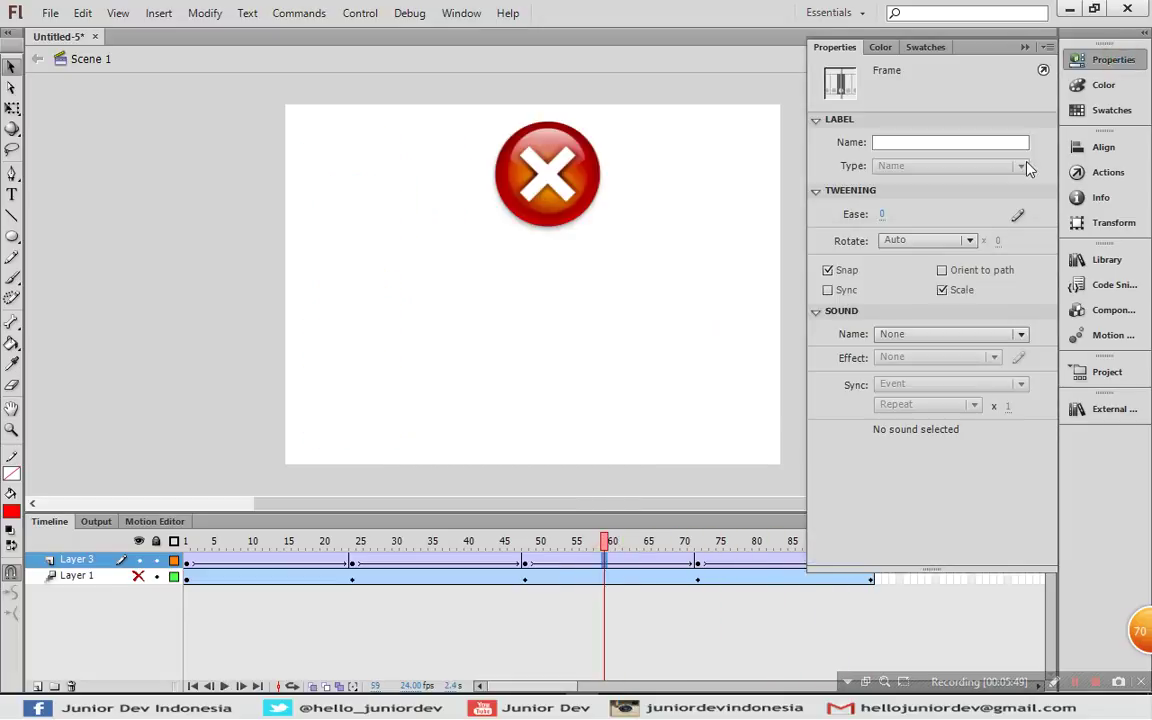
left_click_drag(883, 213, 1097, 228)
left_click(818, 380)
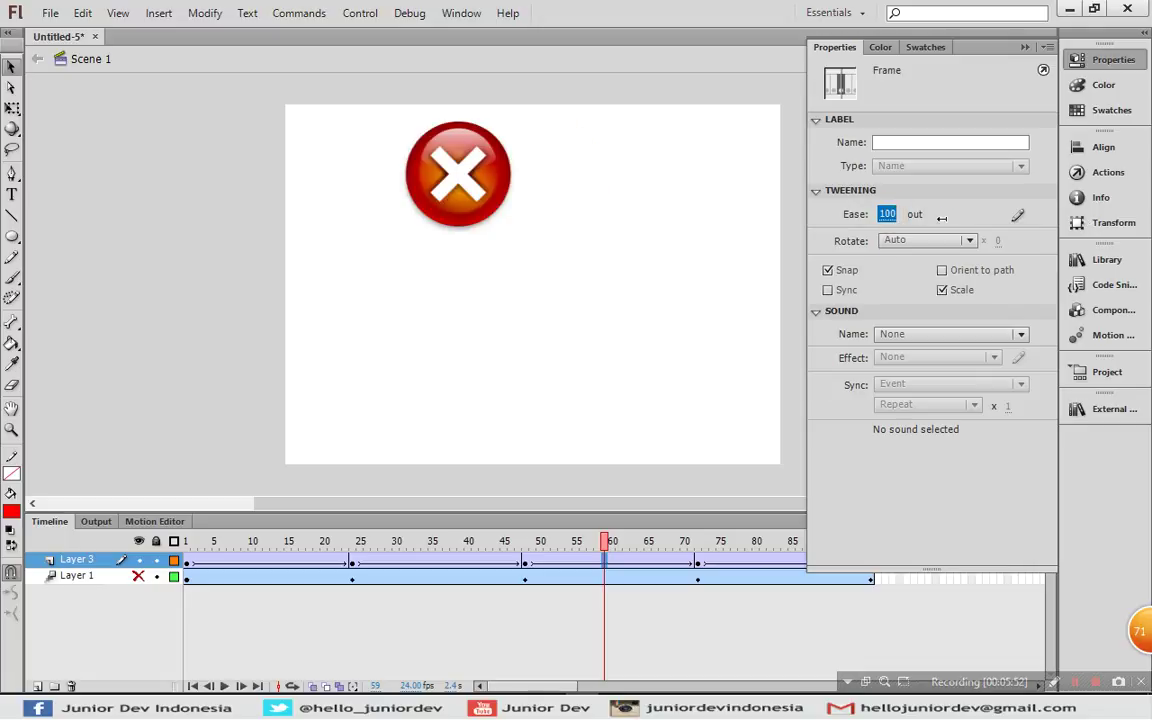
left_click(586, 395)
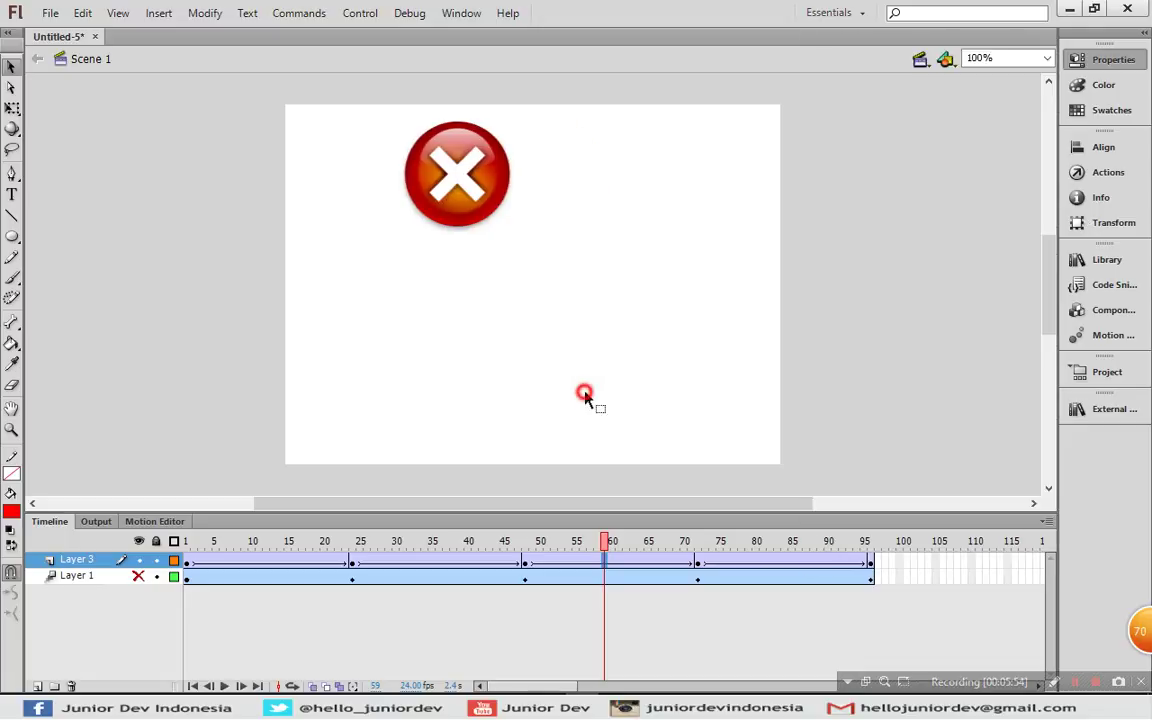
Step: Set the ease of Layer 3's fourth tween, between frames 72 and 96, to -100
left_click(781, 556)
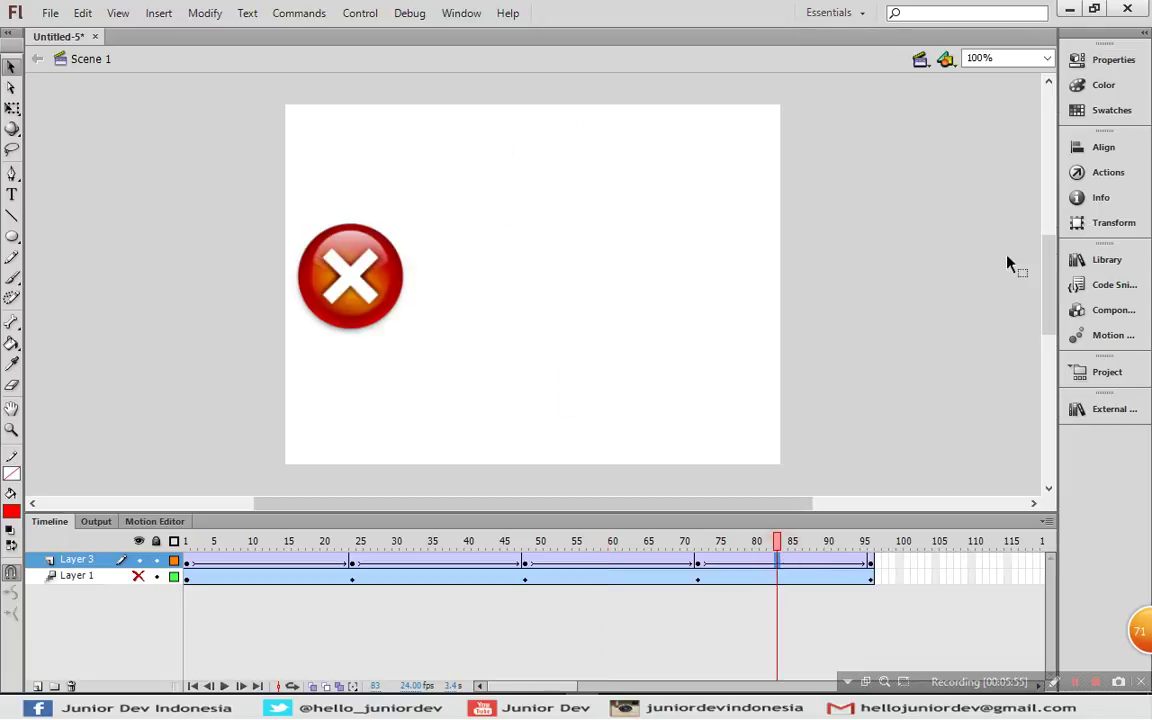
left_click(1103, 59)
left_click_drag(884, 216, 759, 217)
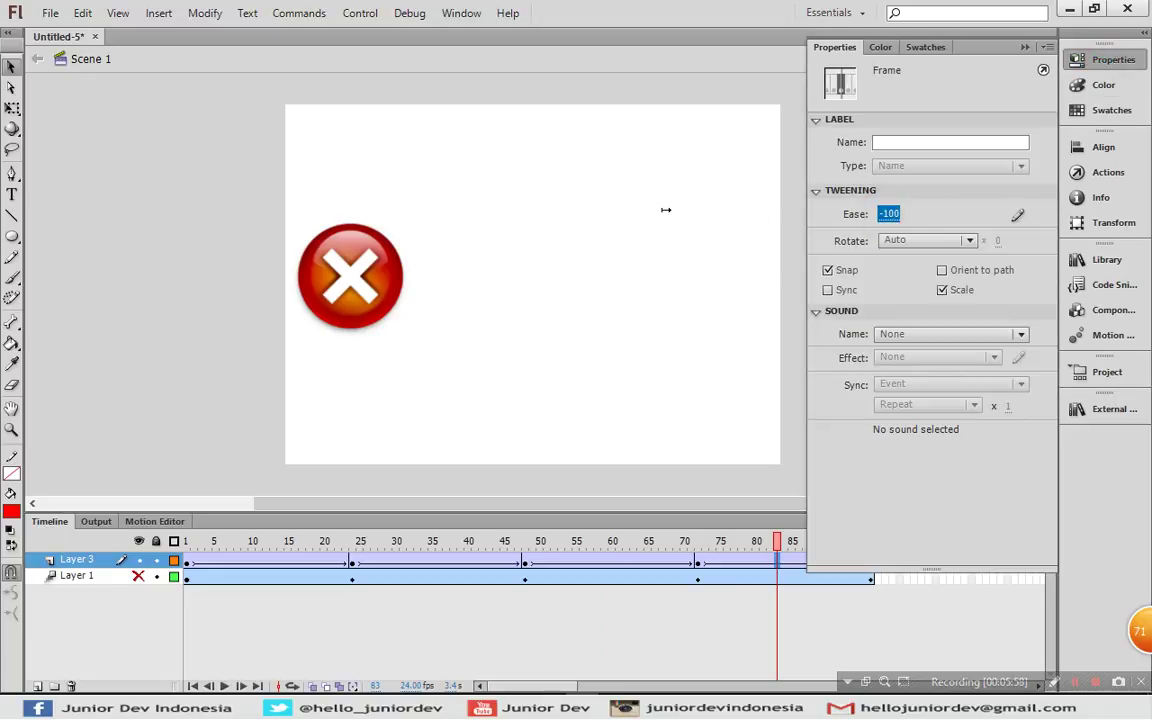
left_click(620, 208)
Step: Play the whole animation repeatedly to preview the easing of all four tweens
key("Return")
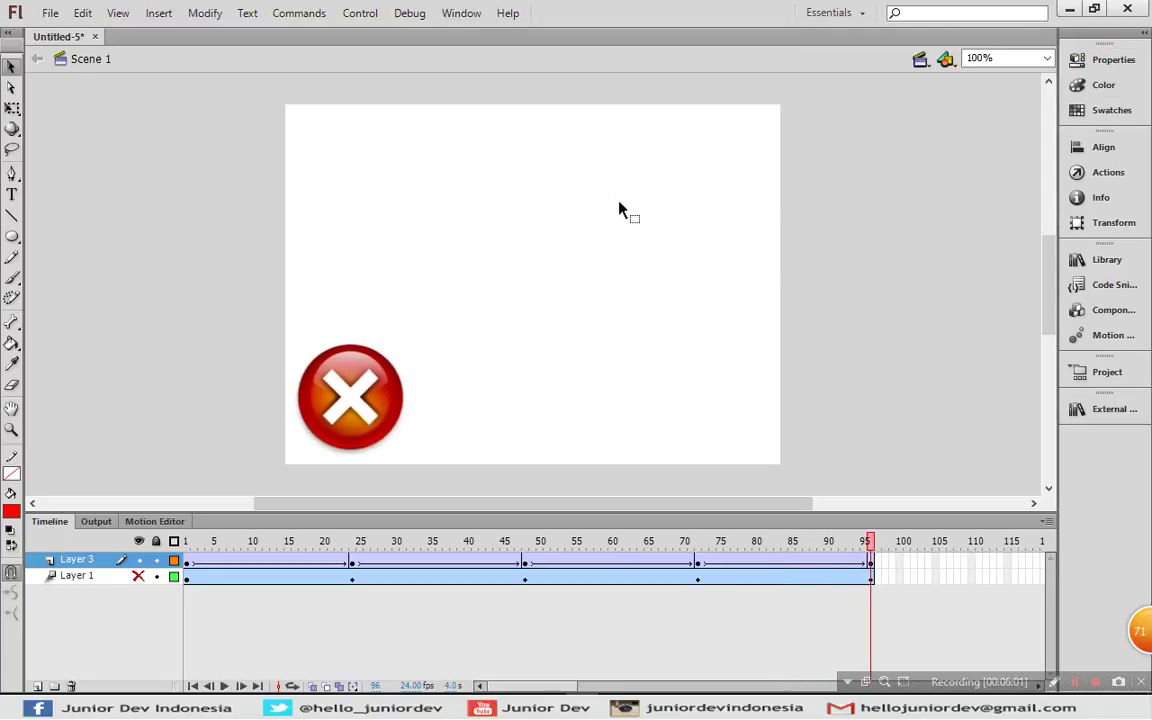
key("Return")
mouse_move(188, 568)
left_mouse_down()
mouse_move(535, 570)
mouse_move(399, 582)
mouse_move(340, 570)
mouse_move(680, 567)
mouse_move(186, 566)
left_mouse_up()
key("Return")
Step: Apply a custom ease curve to Layer 3's first tween, with an added point at about frame 4.18 and 88%
left_click(268, 563)
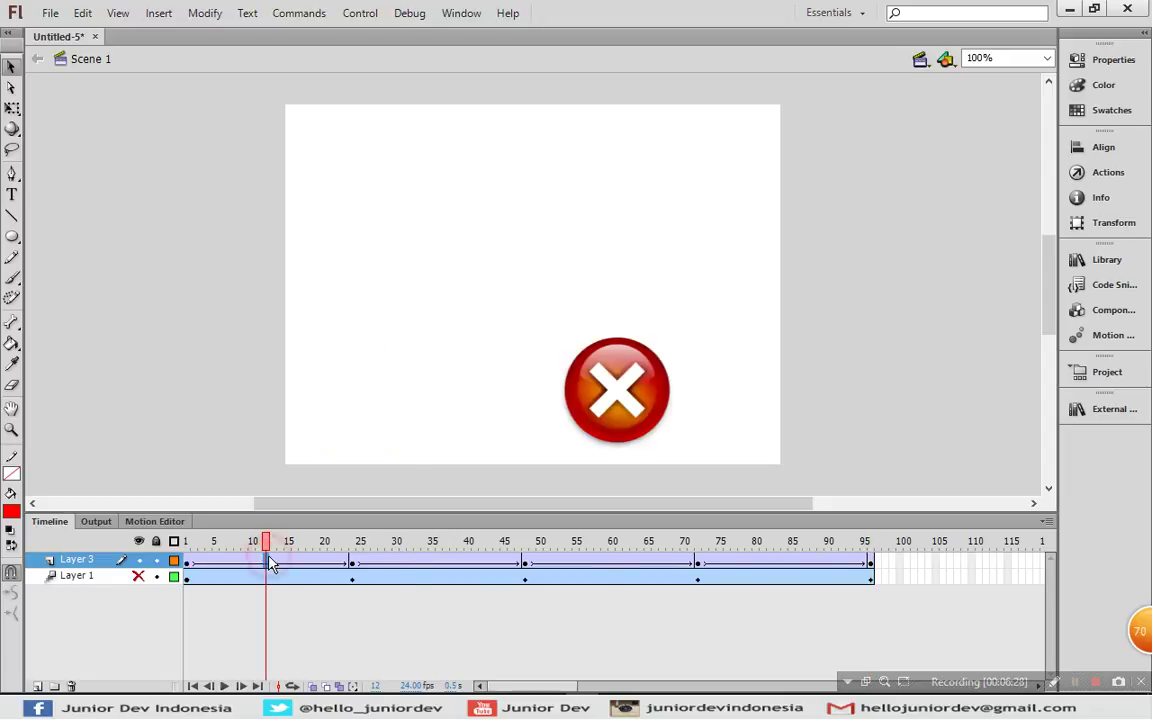
left_click(1106, 62)
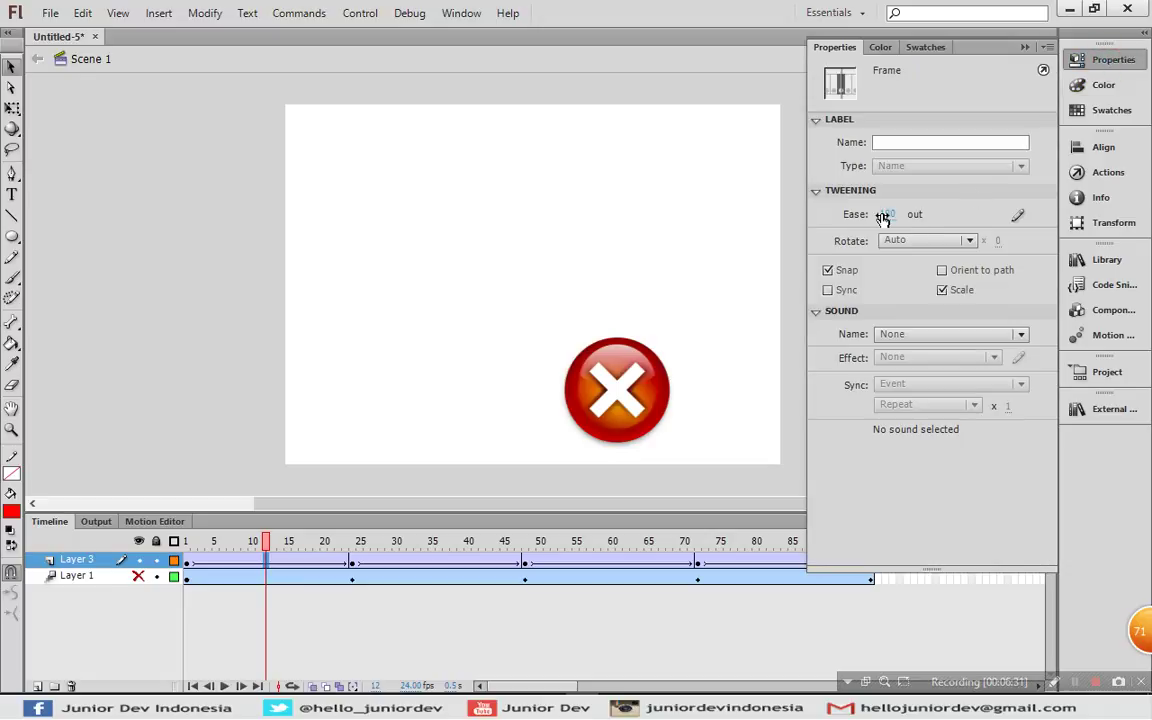
left_click(1018, 218)
left_click_drag(600, 159, 527, 103)
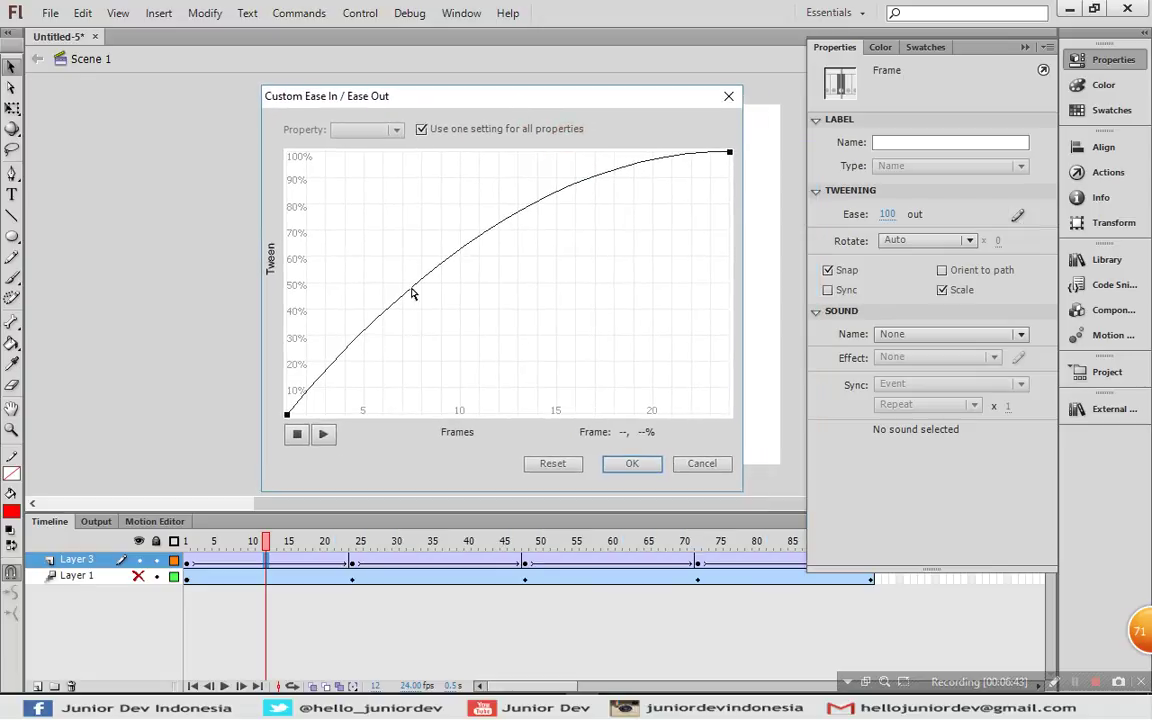
left_click_drag(406, 298, 348, 184)
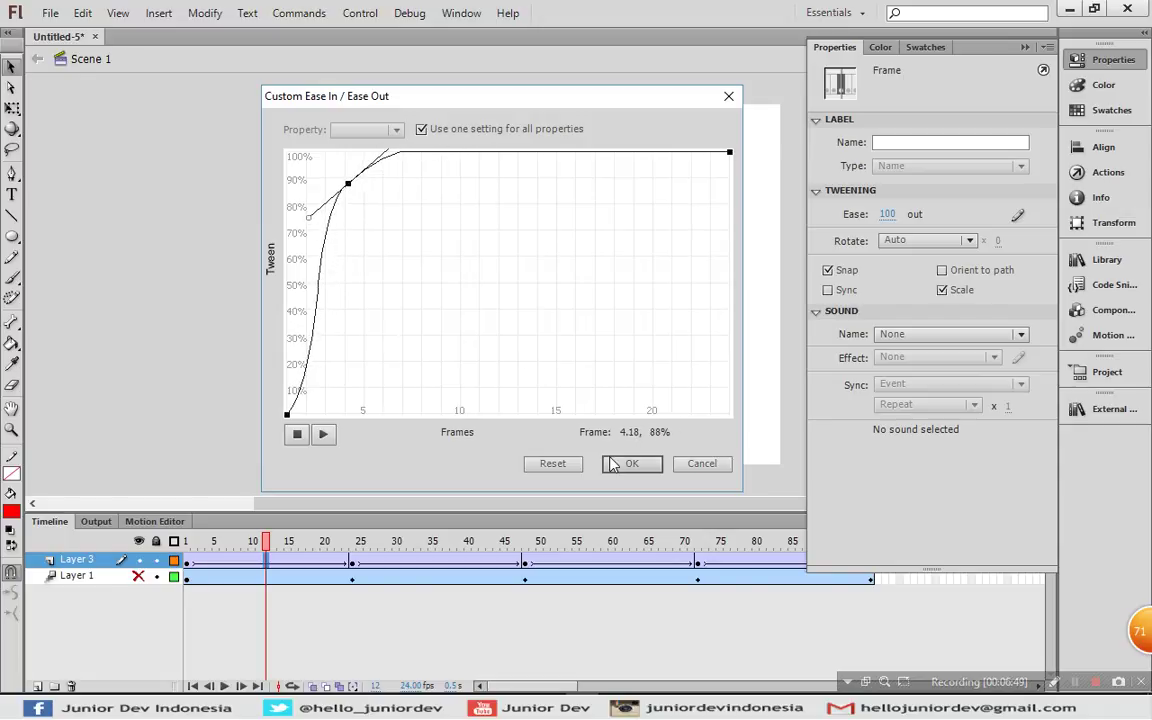
left_click(632, 465)
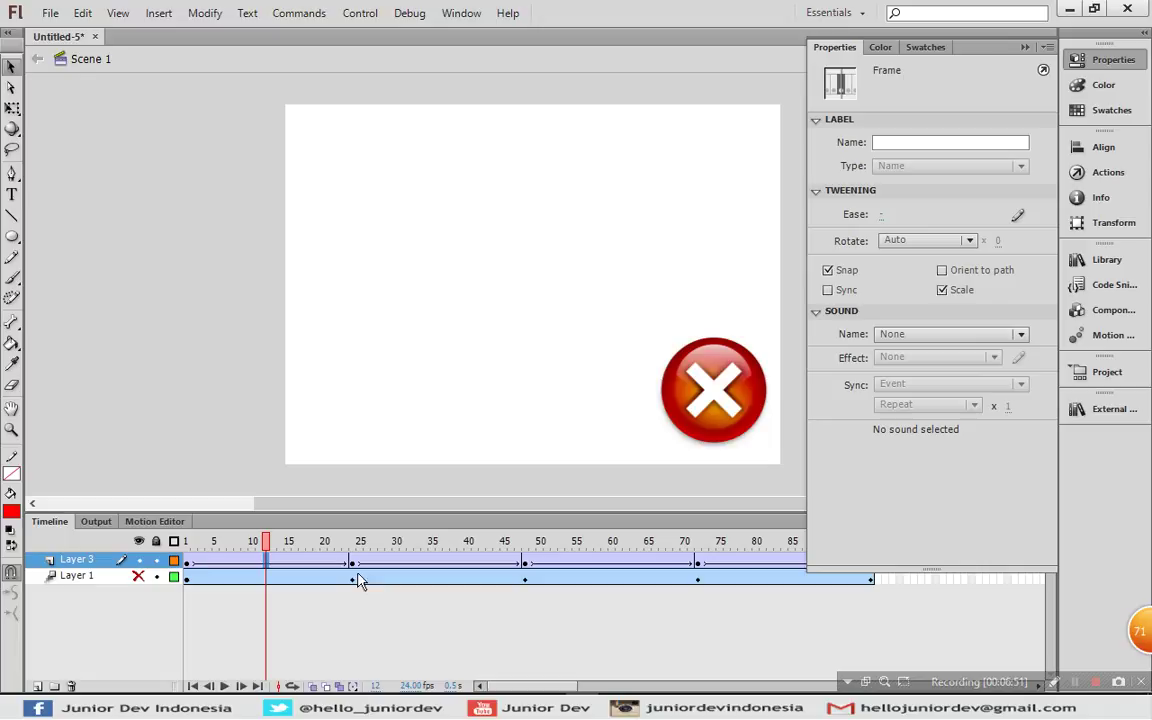
Step: Replay the animation from frame 1 to check the custom ease of the first tween, and return to frame 1
left_click(187, 545)
key("Return")
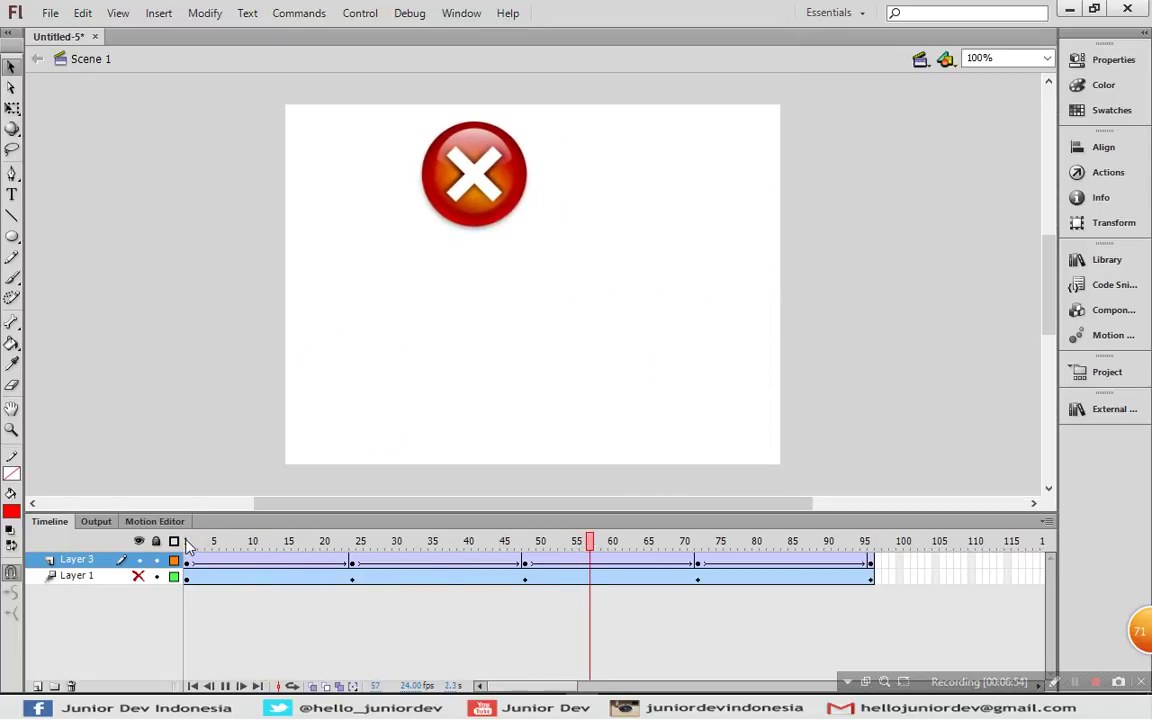
left_click(187, 543)
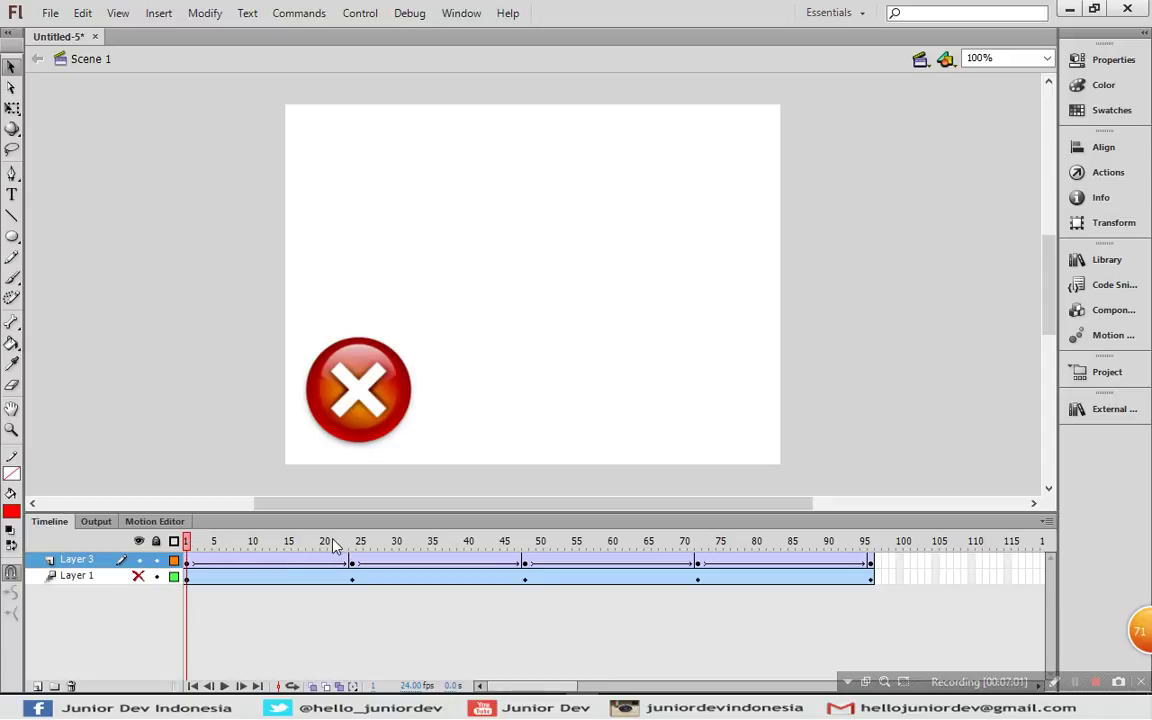
key("Return")
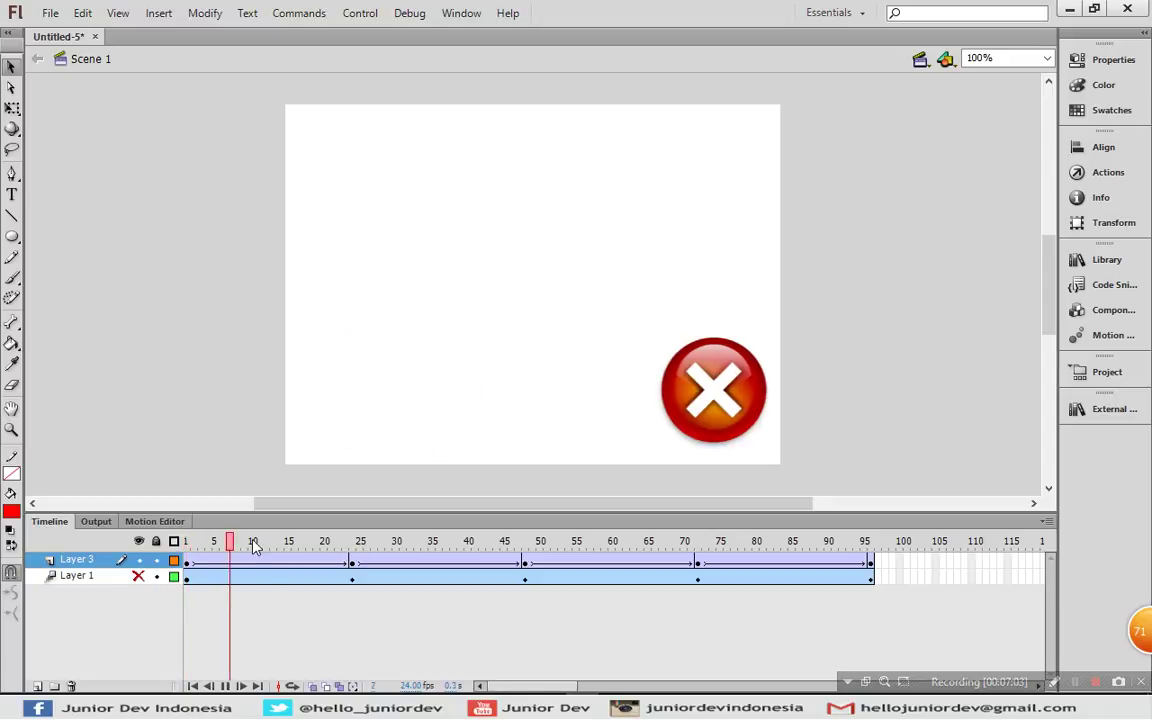
left_click(187, 541)
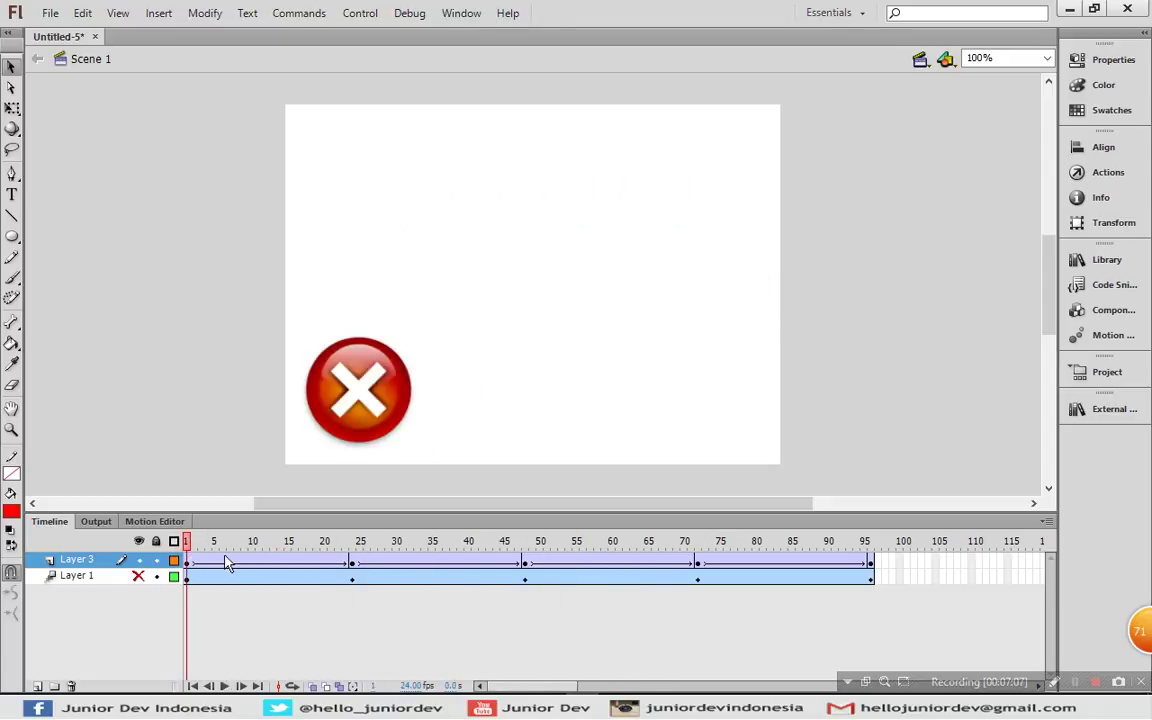
Step: Reshape the first tween's custom ease curve by moving its added point later and lower and adjusting the curve's upper part
left_click(266, 563)
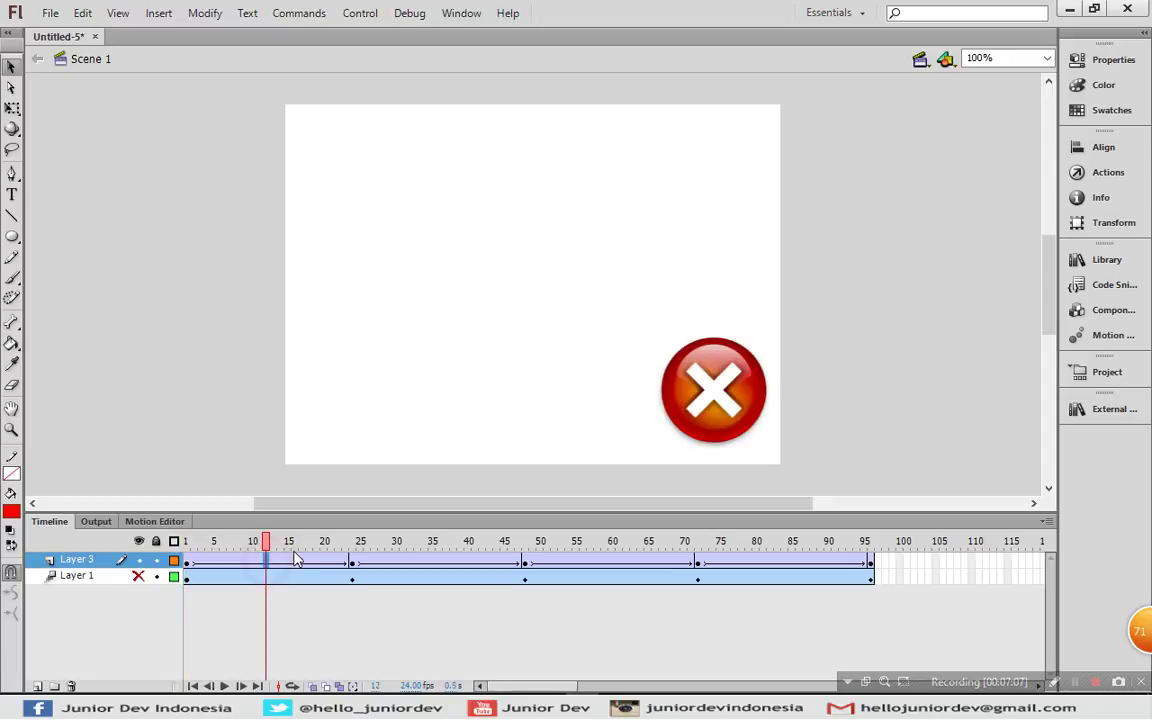
left_click(1113, 59)
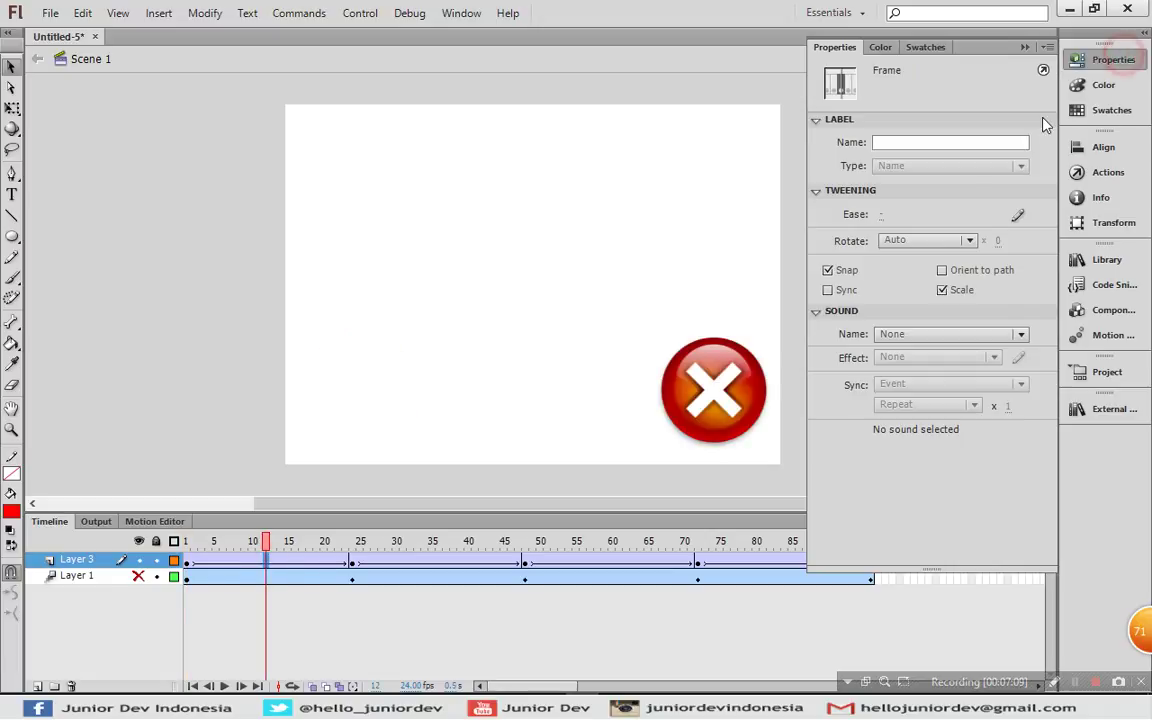
left_click(1017, 216)
left_click_drag(348, 187, 405, 229)
left_click_drag(555, 157, 562, 184)
left_click(648, 463)
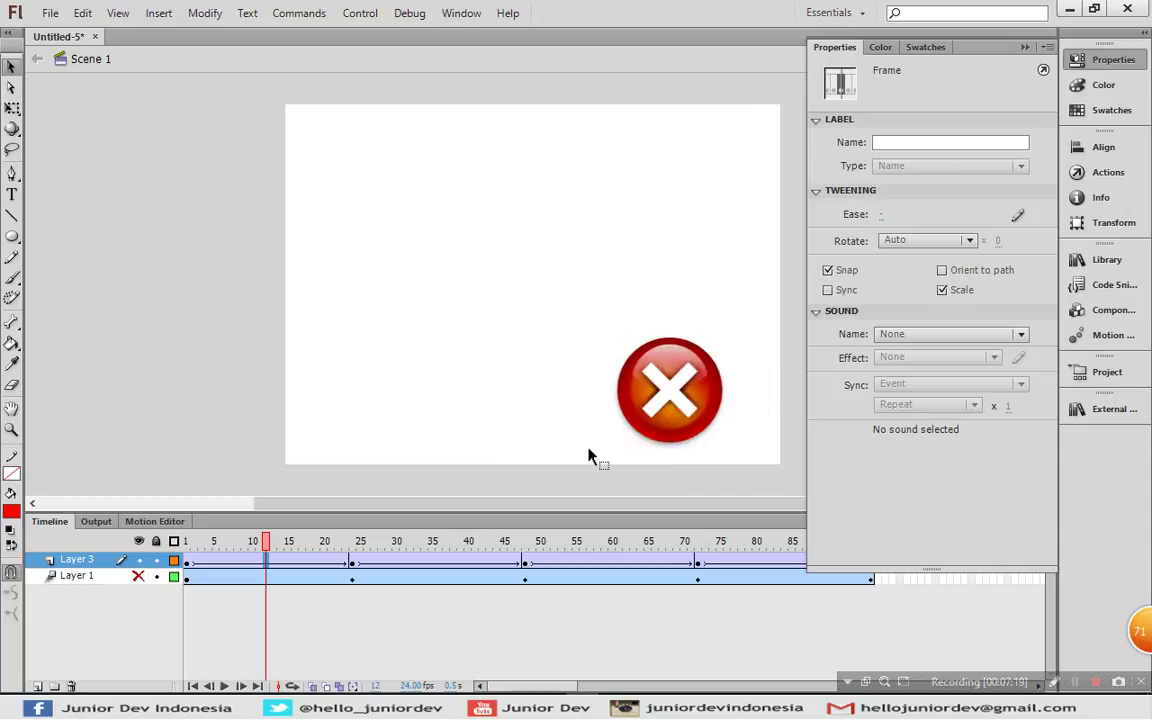
Step: Play the animation again, including from frame 1, to preview the reshaped ease curve
left_click(590, 456)
key("Return")
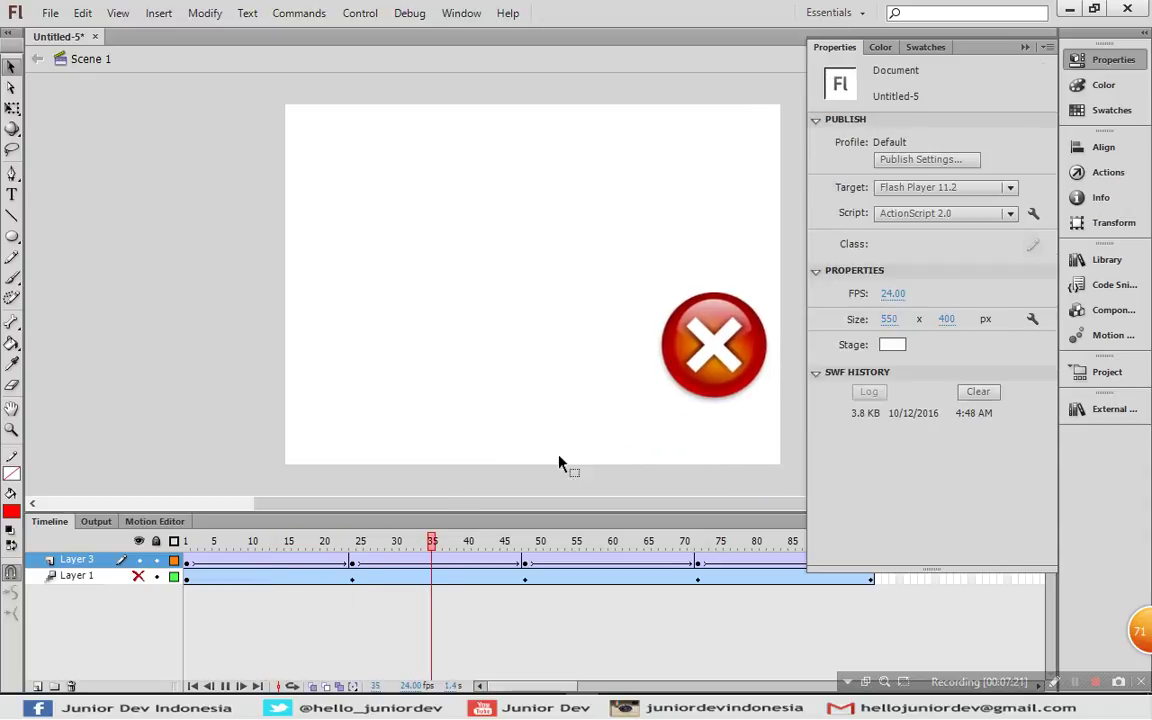
left_click(188, 559)
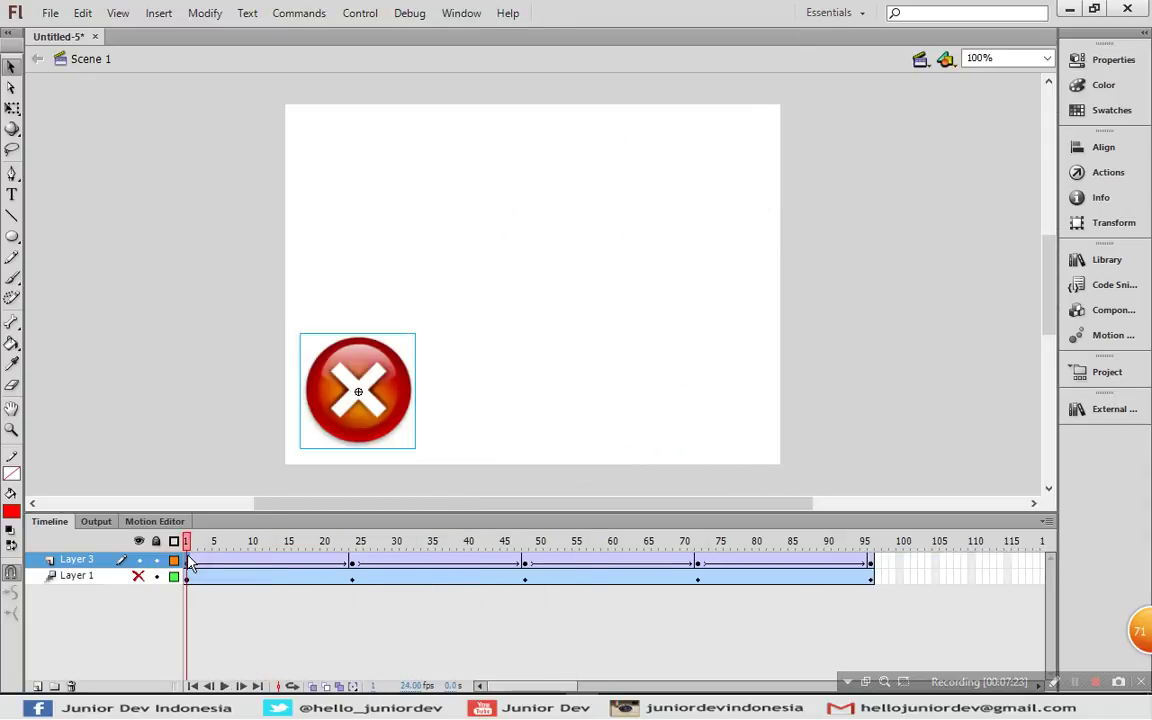
key("Return")
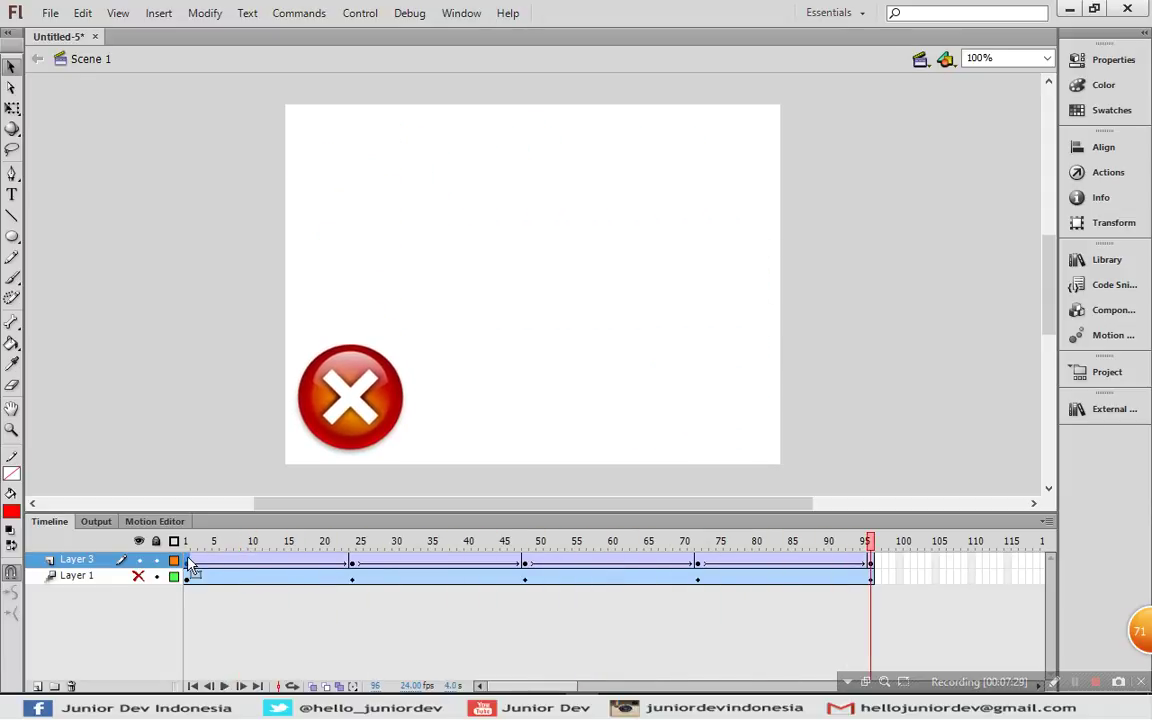
key("Return")
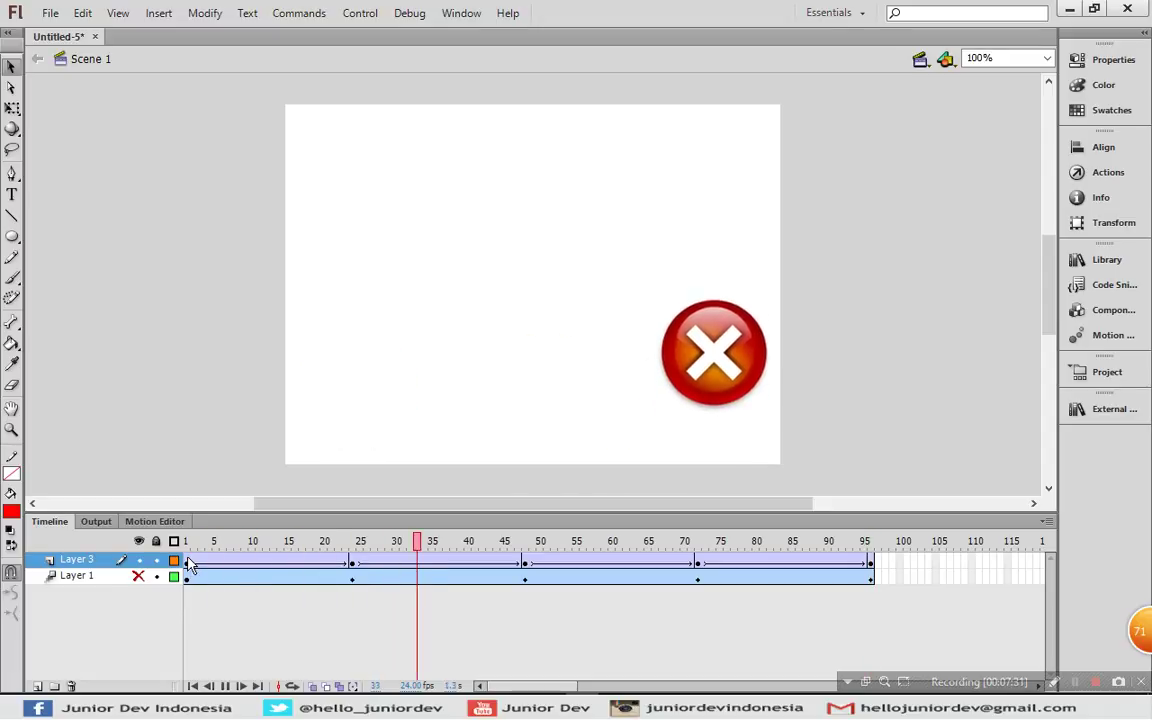
Step: Apply a custom ease curve to Layer 3's second tween, with added points at about frame 30.8, 88% and about frame 41, 10%
left_click(283, 568)
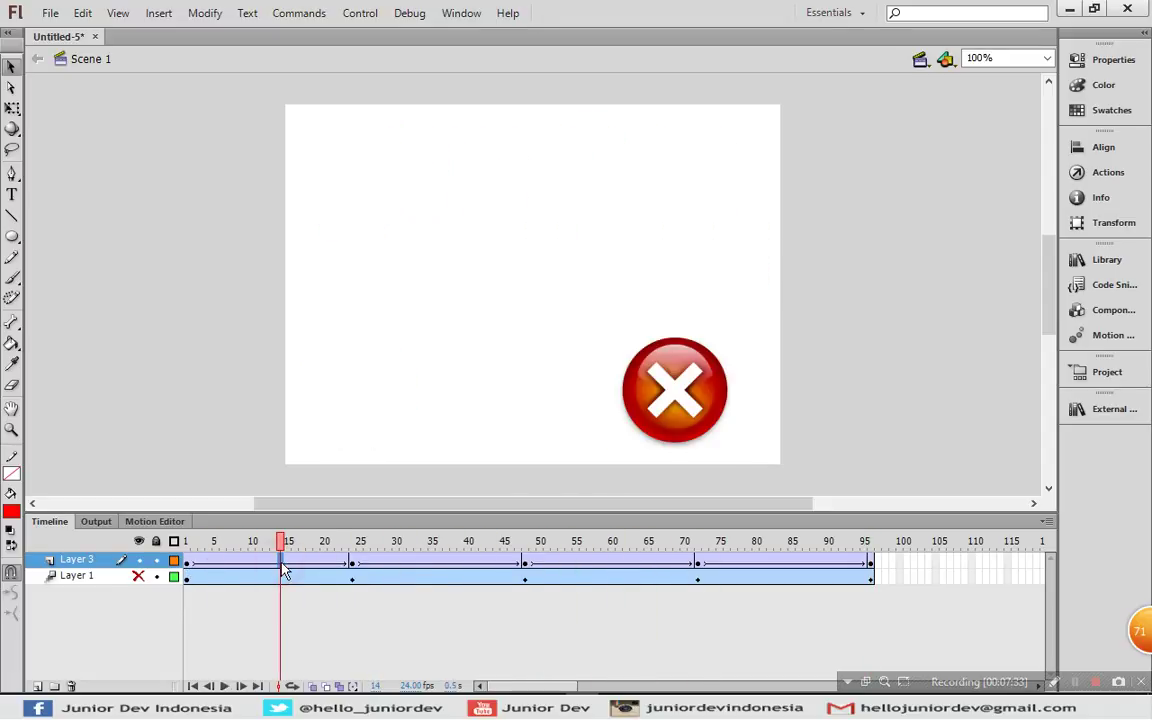
left_click(453, 563)
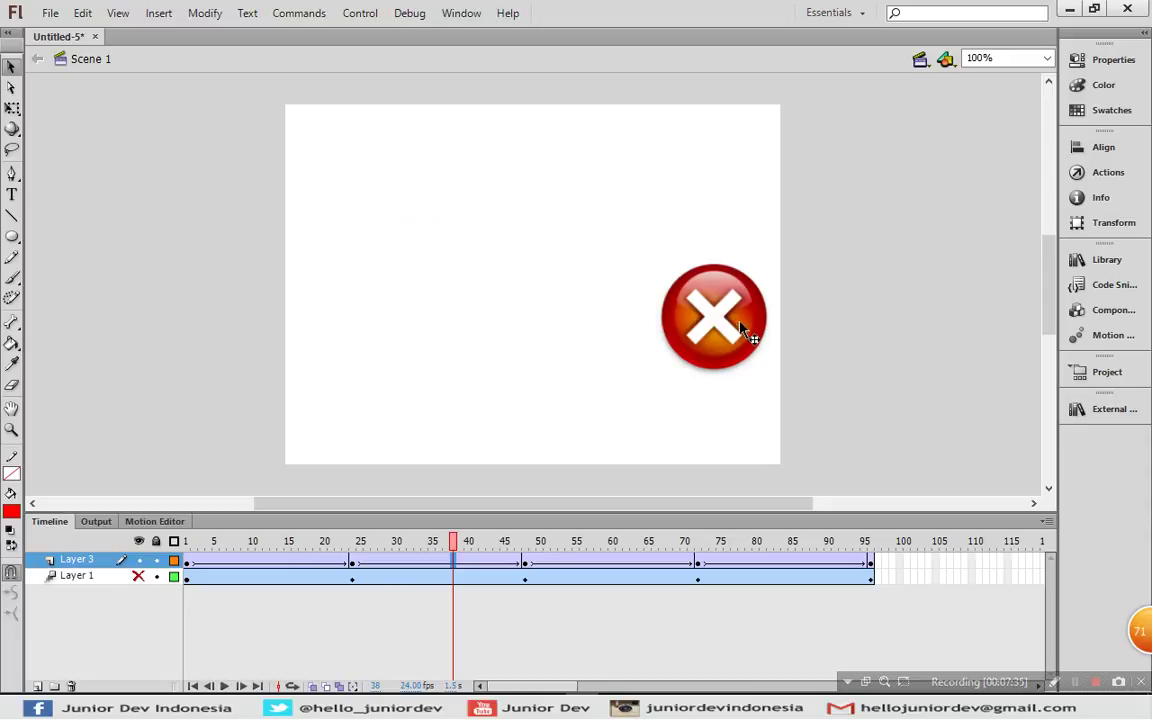
left_click(1100, 59)
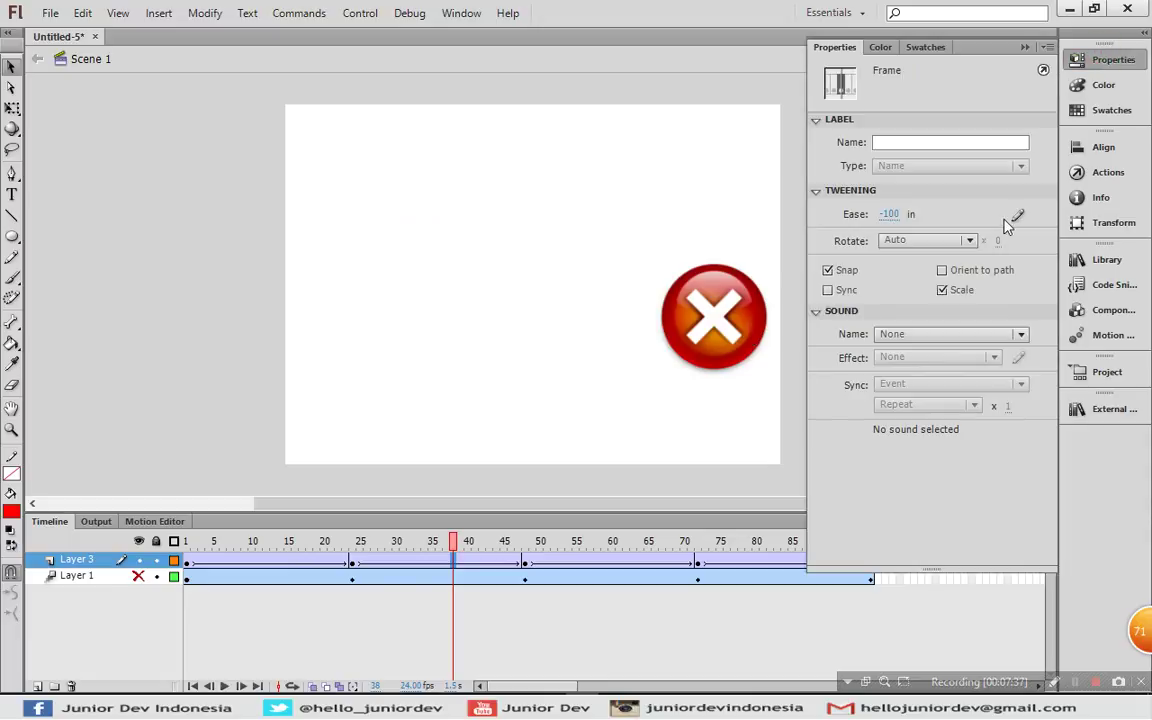
left_click(1018, 218)
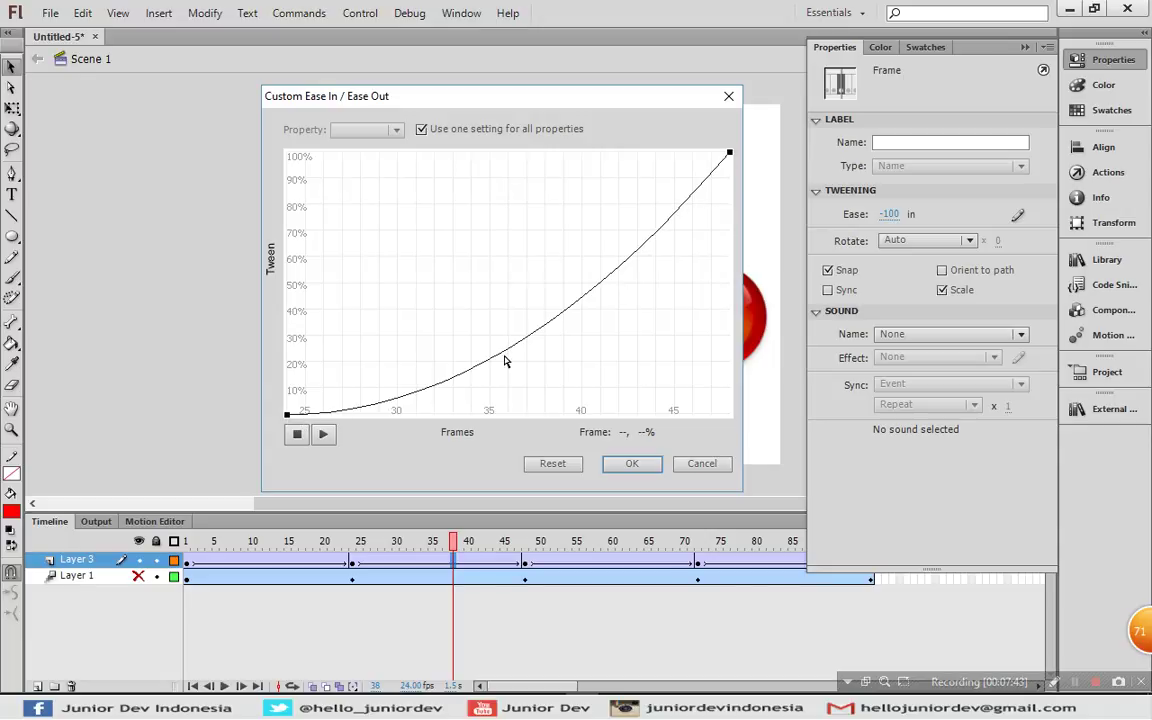
left_click_drag(478, 369, 382, 191)
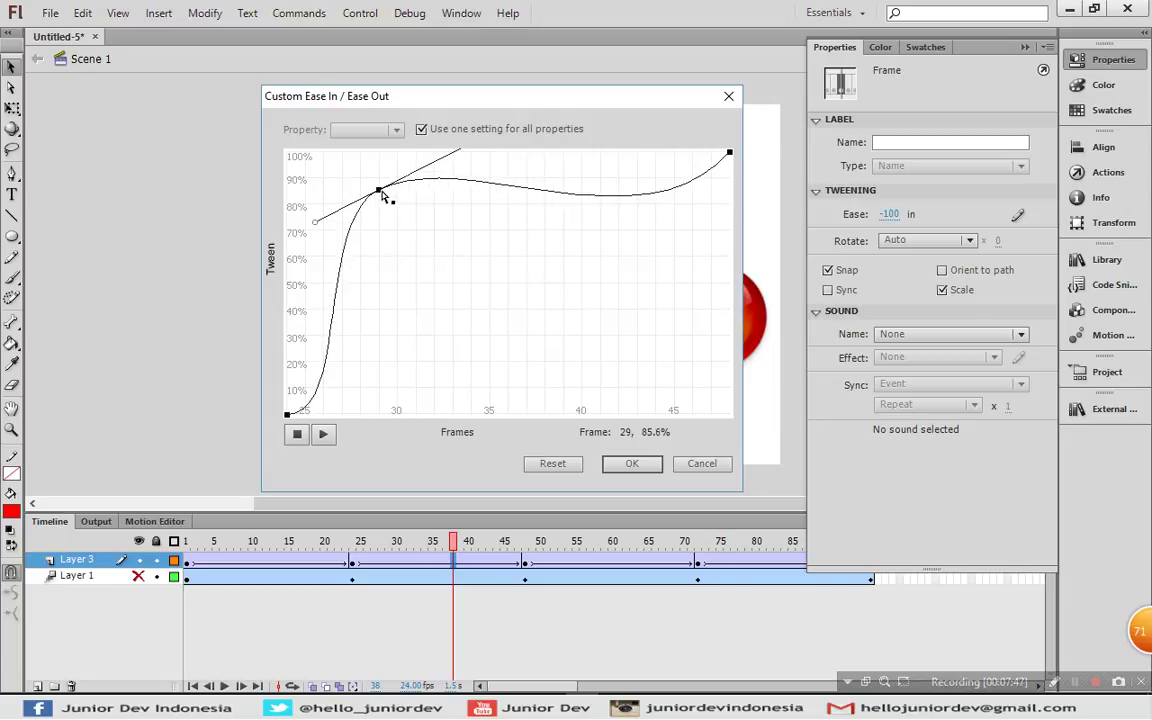
left_click_drag(590, 197, 607, 396)
left_click_drag(383, 193, 416, 190)
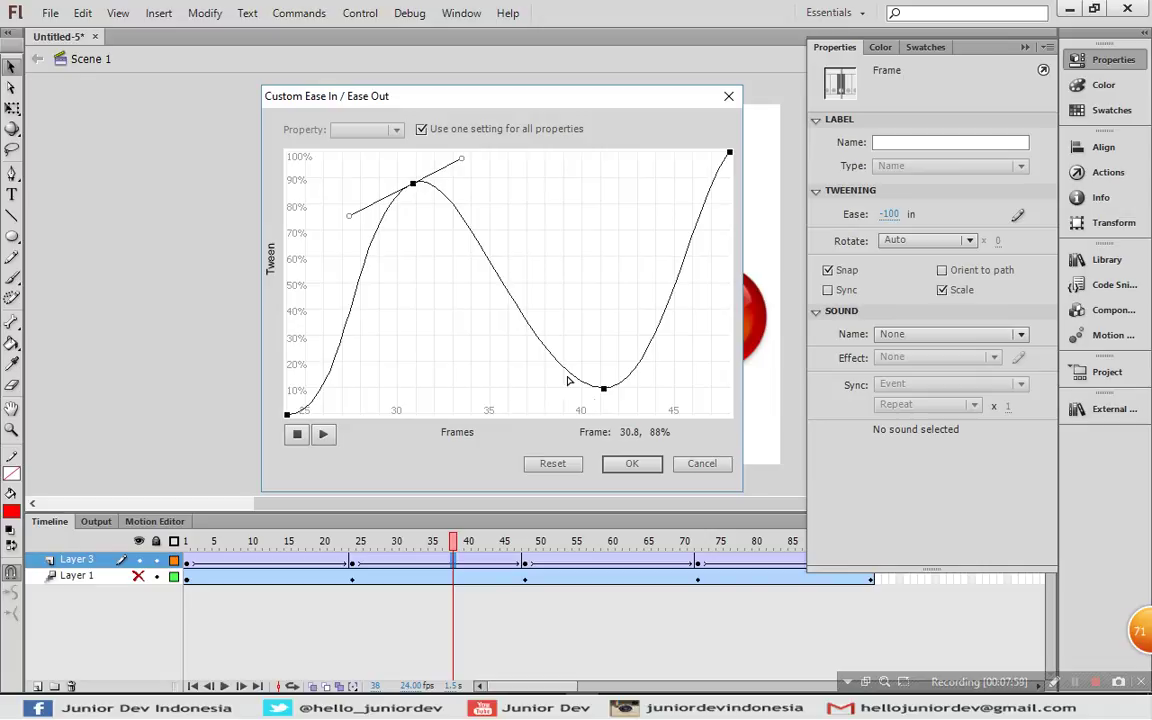
left_click(630, 465)
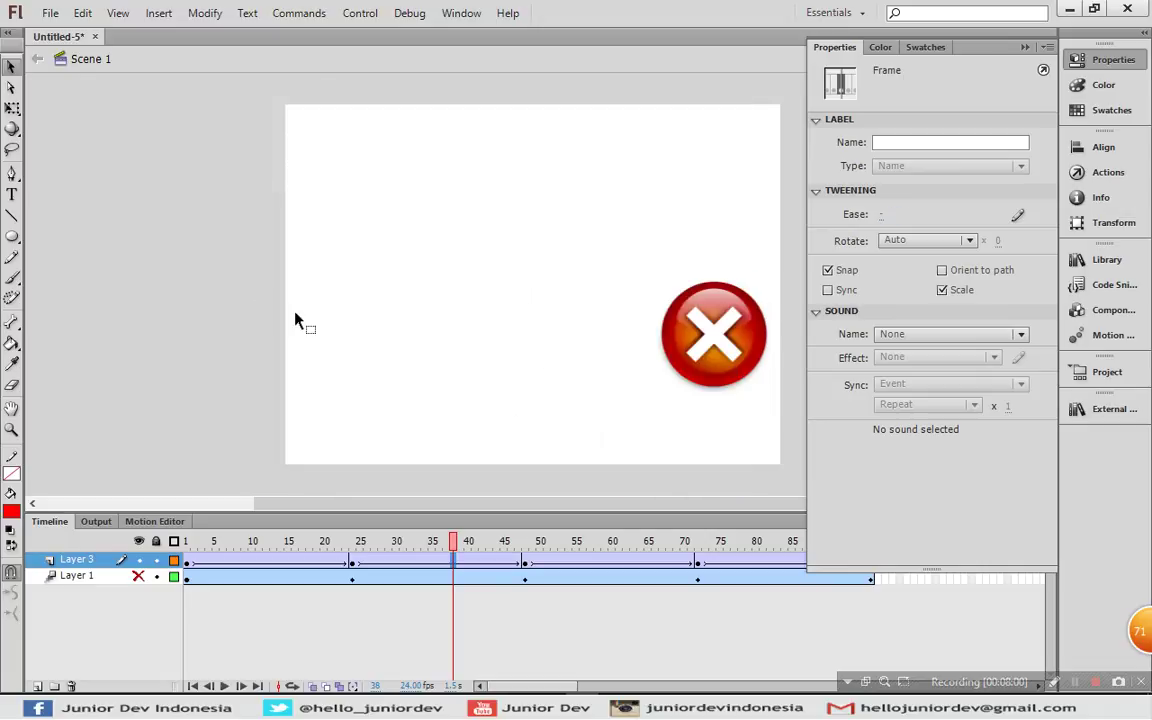
Step: Play the animation from frame 1 and inspect the frames around frame 25 to check the second tween's custom ease
left_click(193, 566)
key("Return")
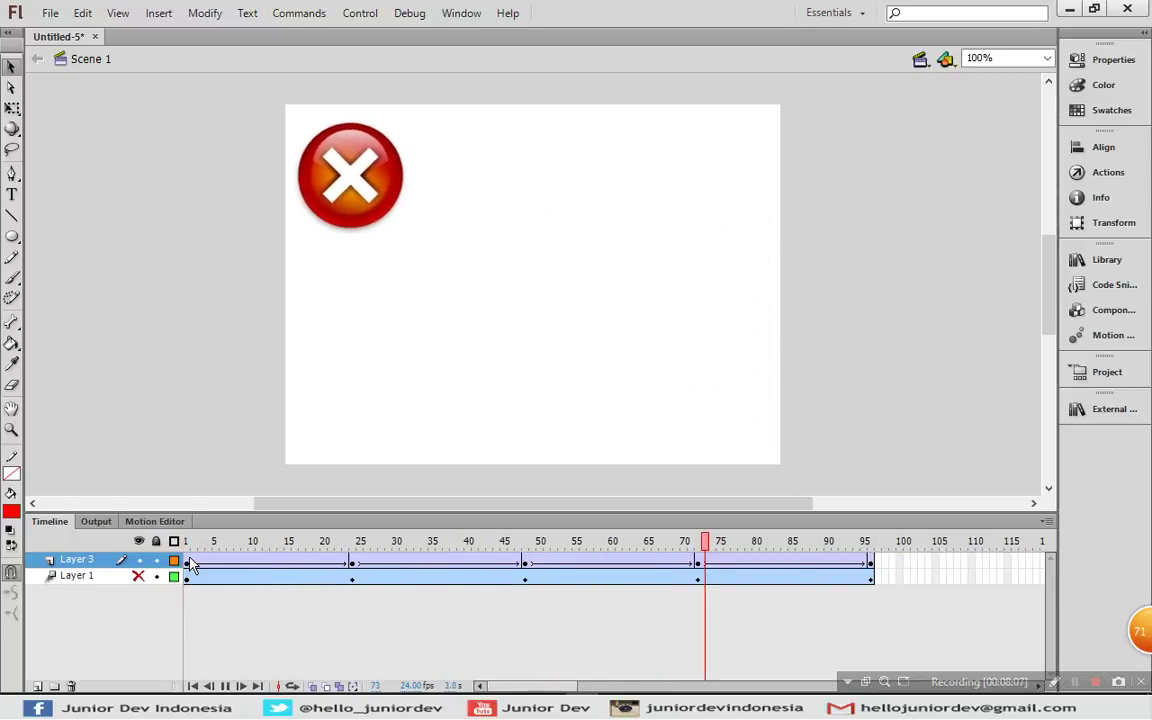
mouse_move(362, 563)
left_mouse_down()
mouse_move(546, 565)
mouse_move(359, 565)
left_mouse_up()
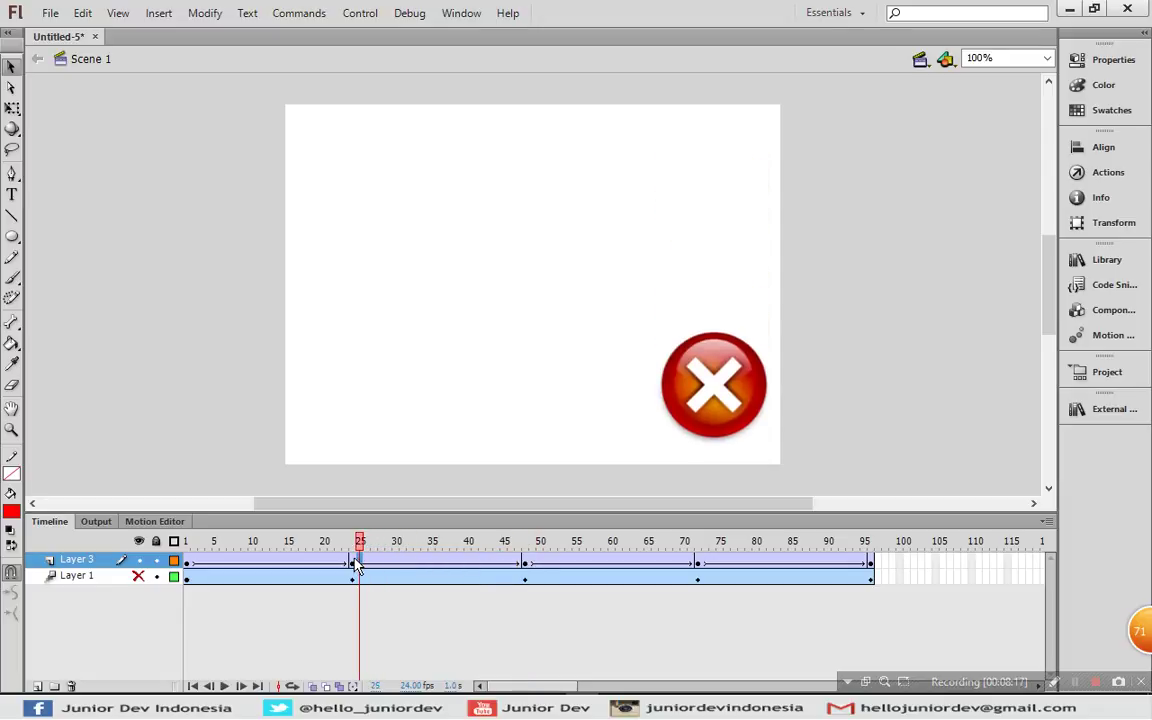
left_click(355, 565)
left_click(368, 563)
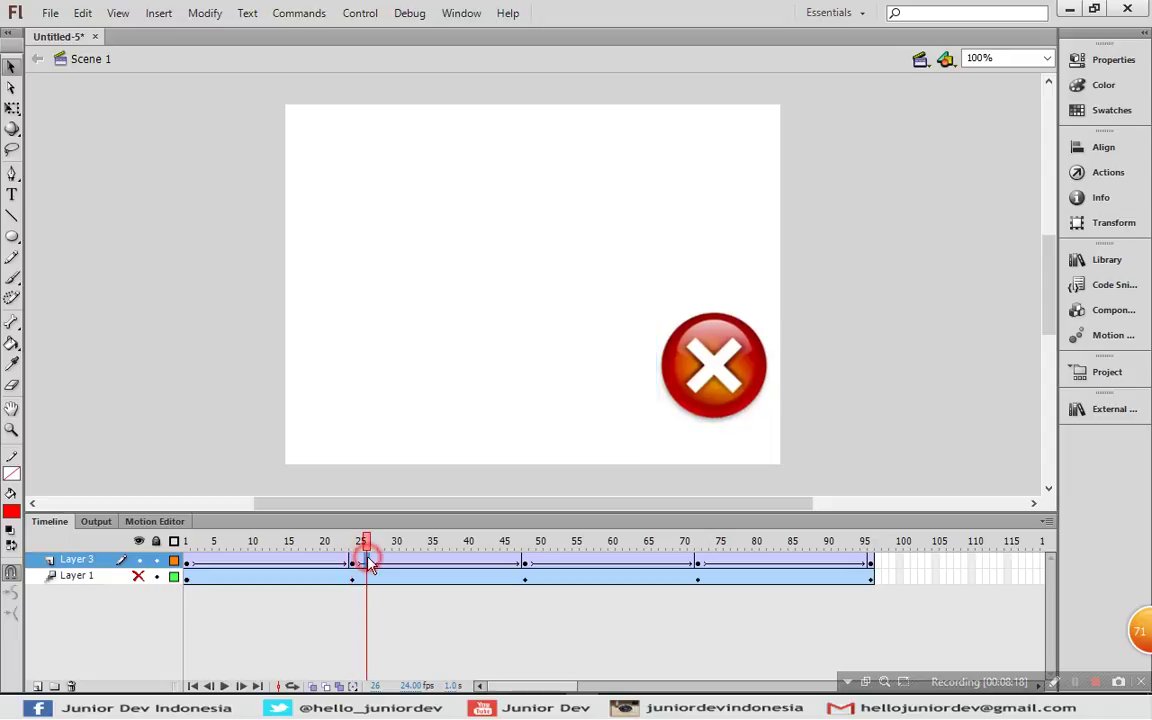
left_click(355, 565)
key("Return")
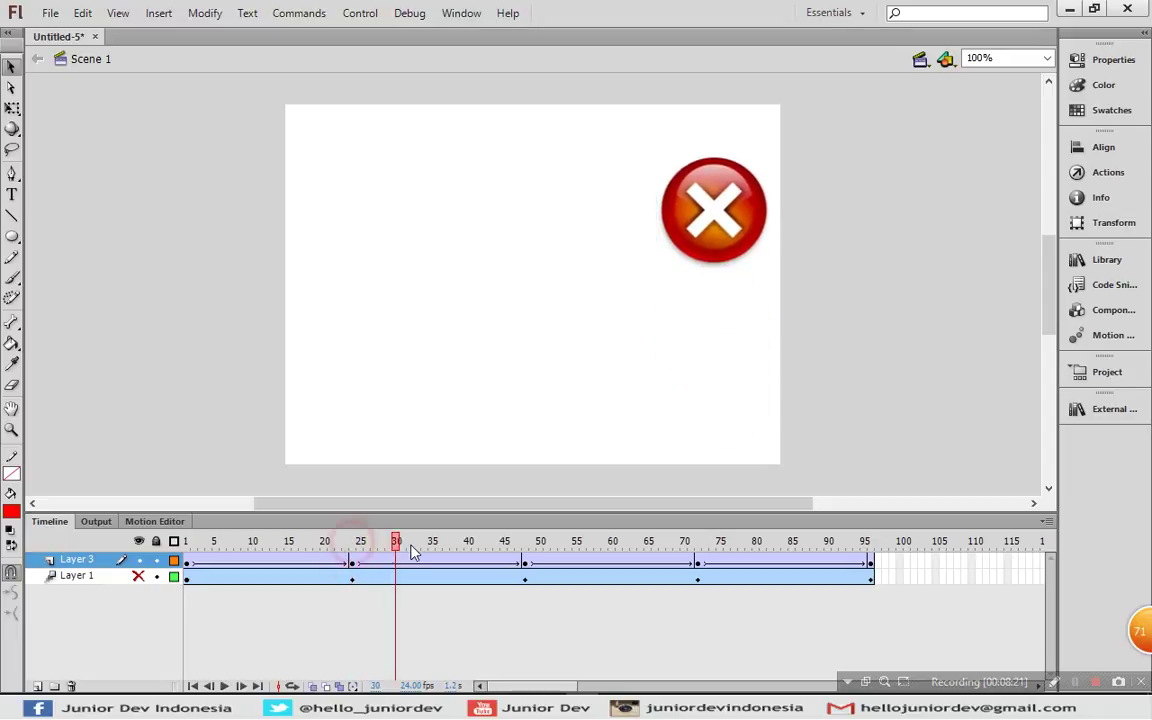
left_click(184, 558)
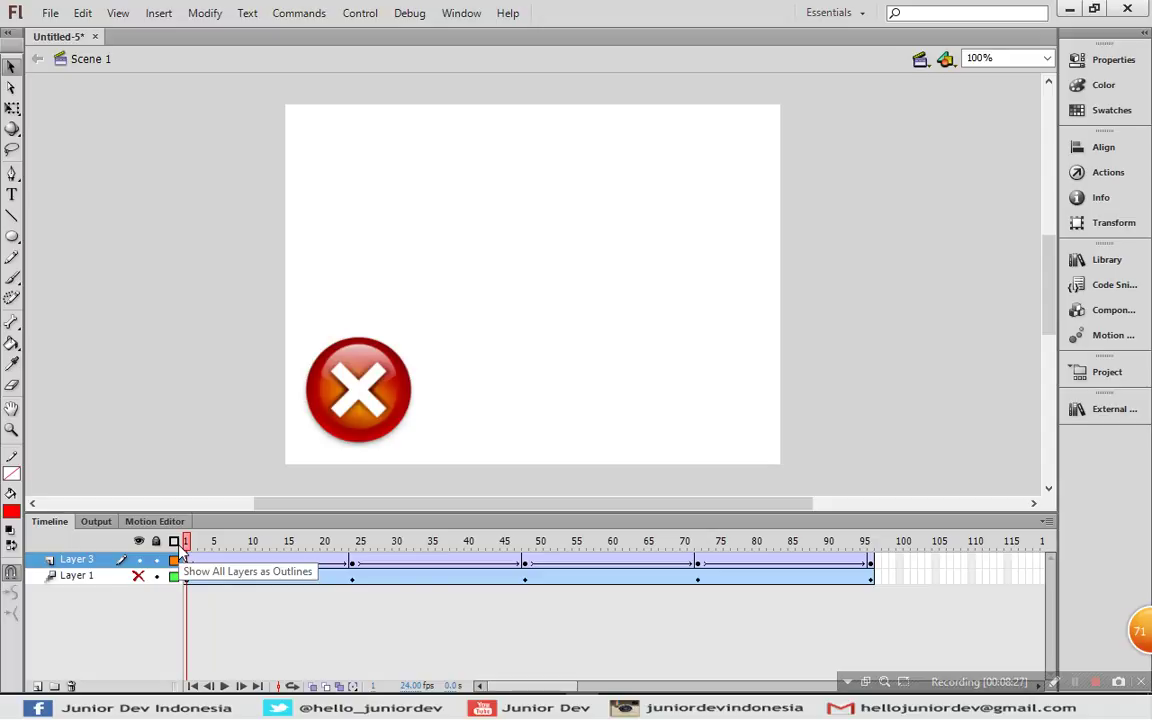
key("Return")
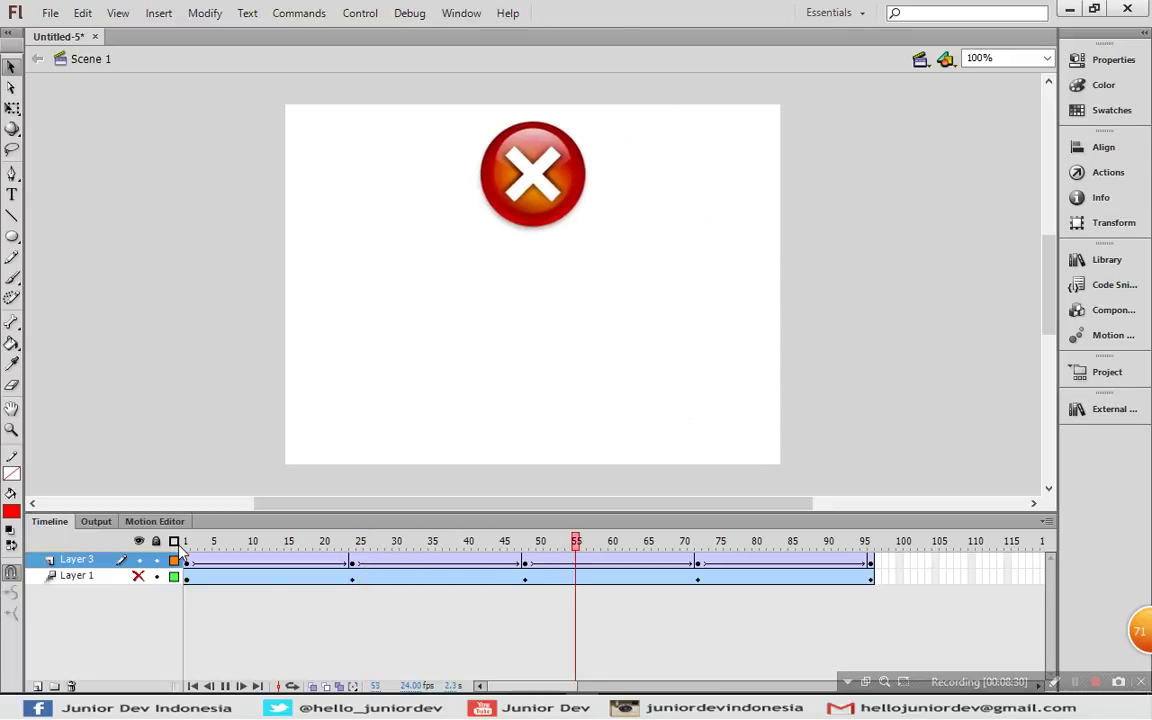
left_click(611, 566)
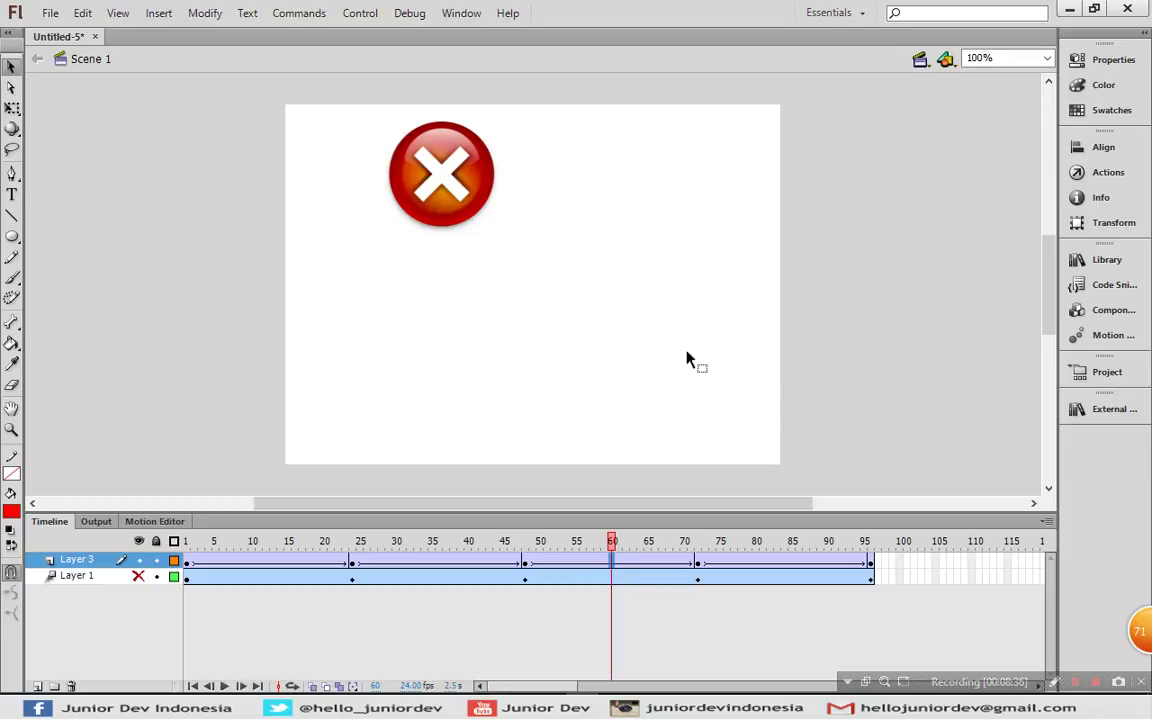
Step: Apply an Alpha color effect of 0% to the icon at Layer 3's frame 1
left_click(187, 562)
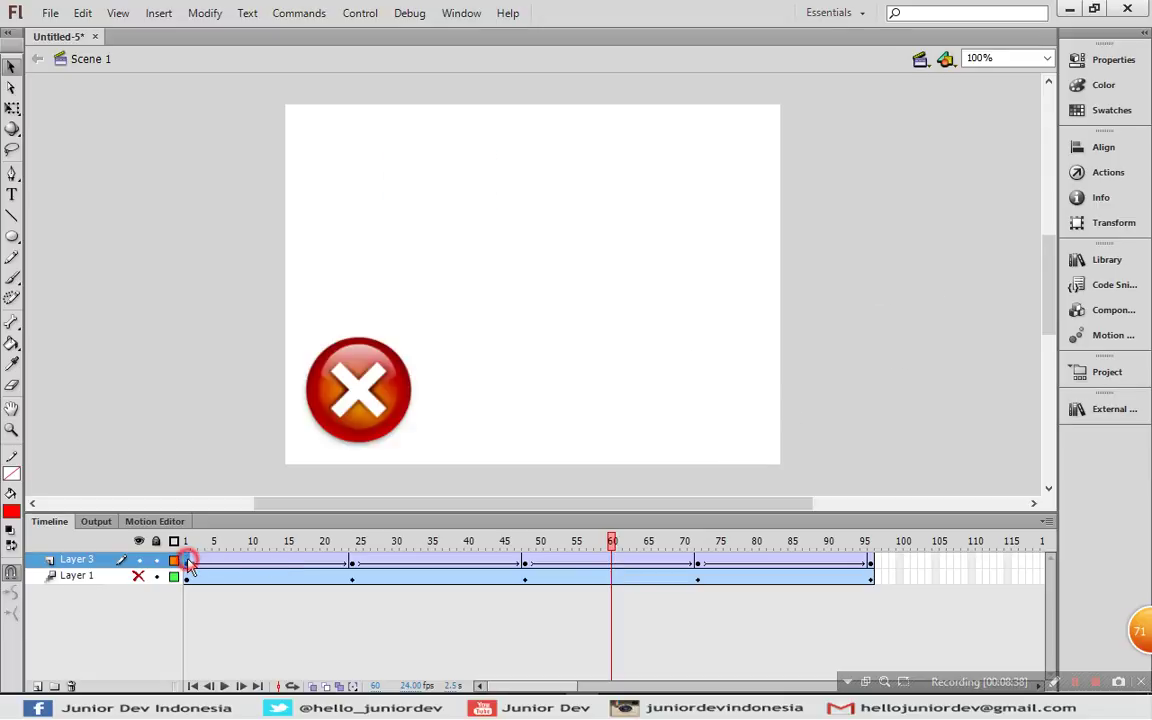
left_click(400, 387)
left_click(472, 357)
left_click(391, 396)
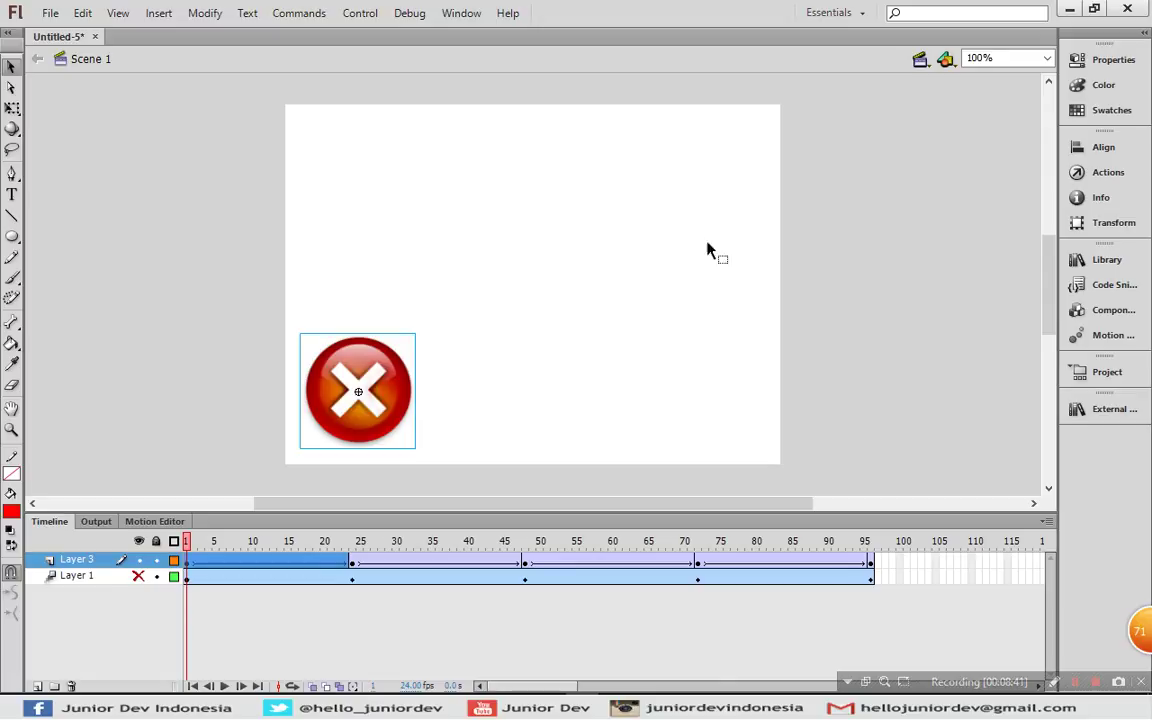
left_click(1105, 59)
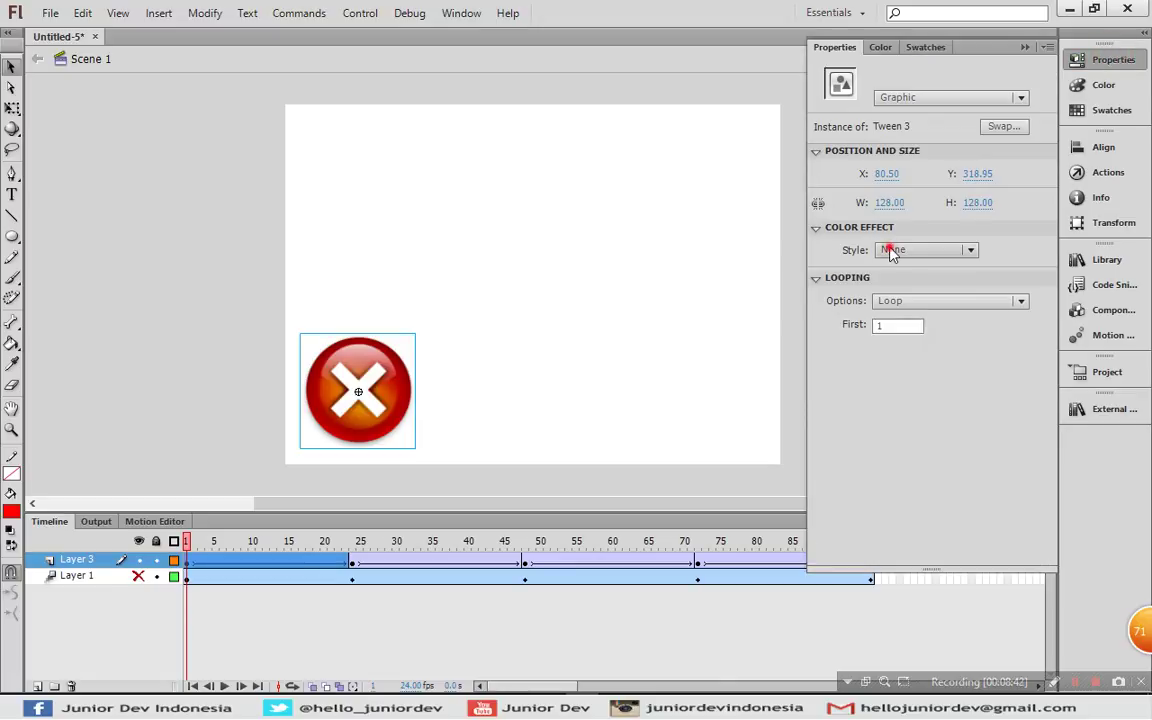
left_click(895, 249)
left_click(908, 351)
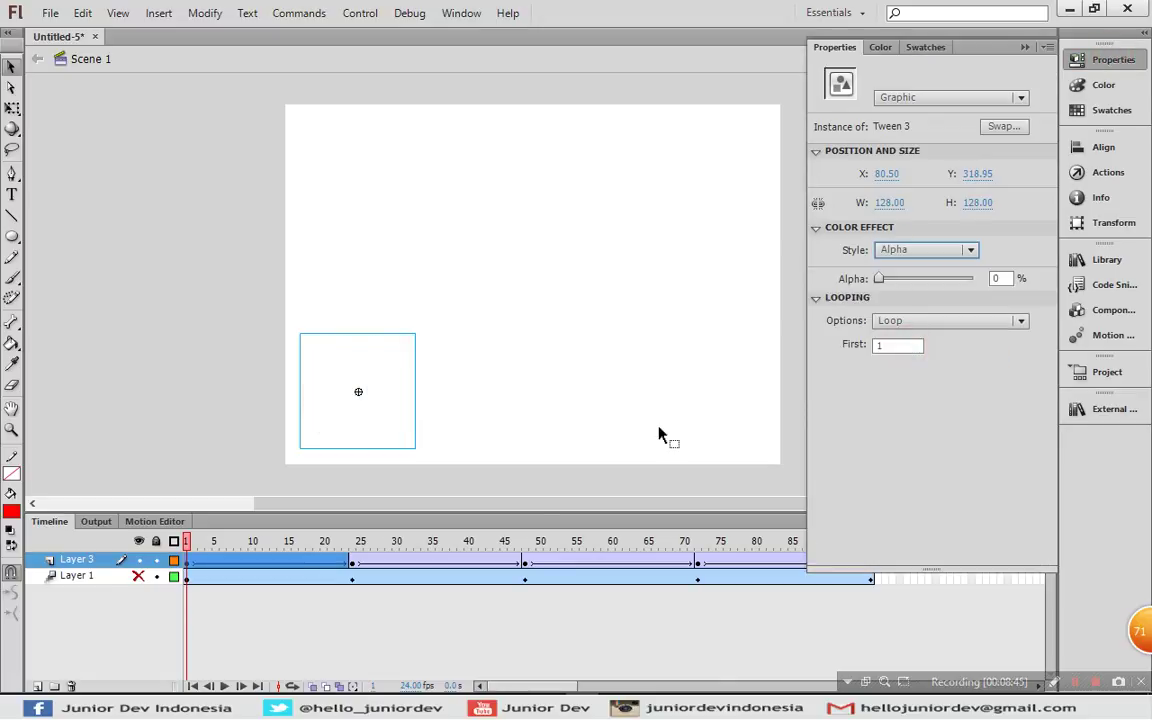
Step: Apply a 100% yellow Tint color effect to the icon at Layer 3's keyframe on frame 48
left_click(354, 564)
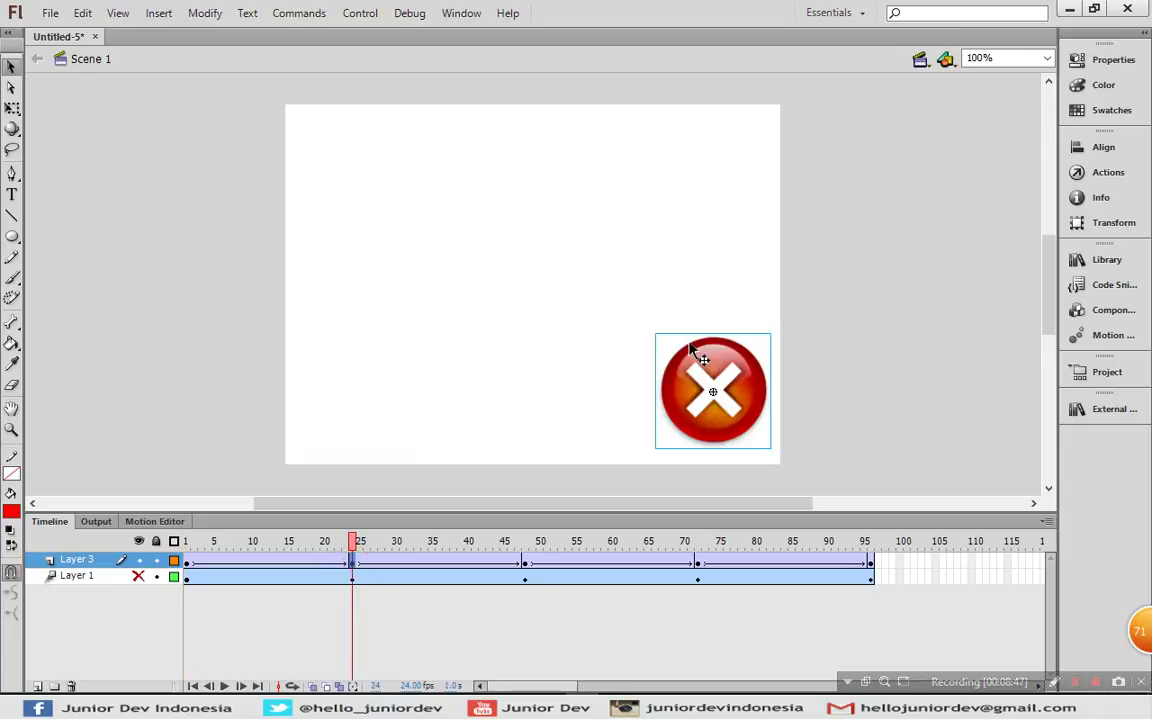
left_click(523, 565)
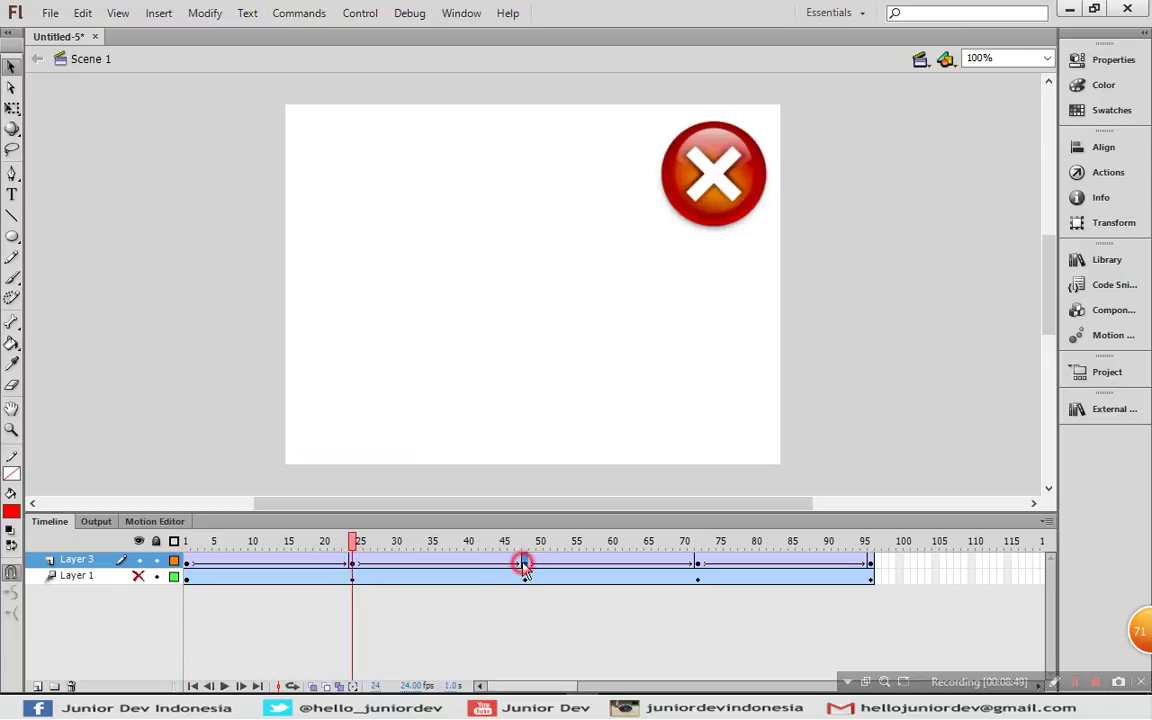
left_click(1097, 62)
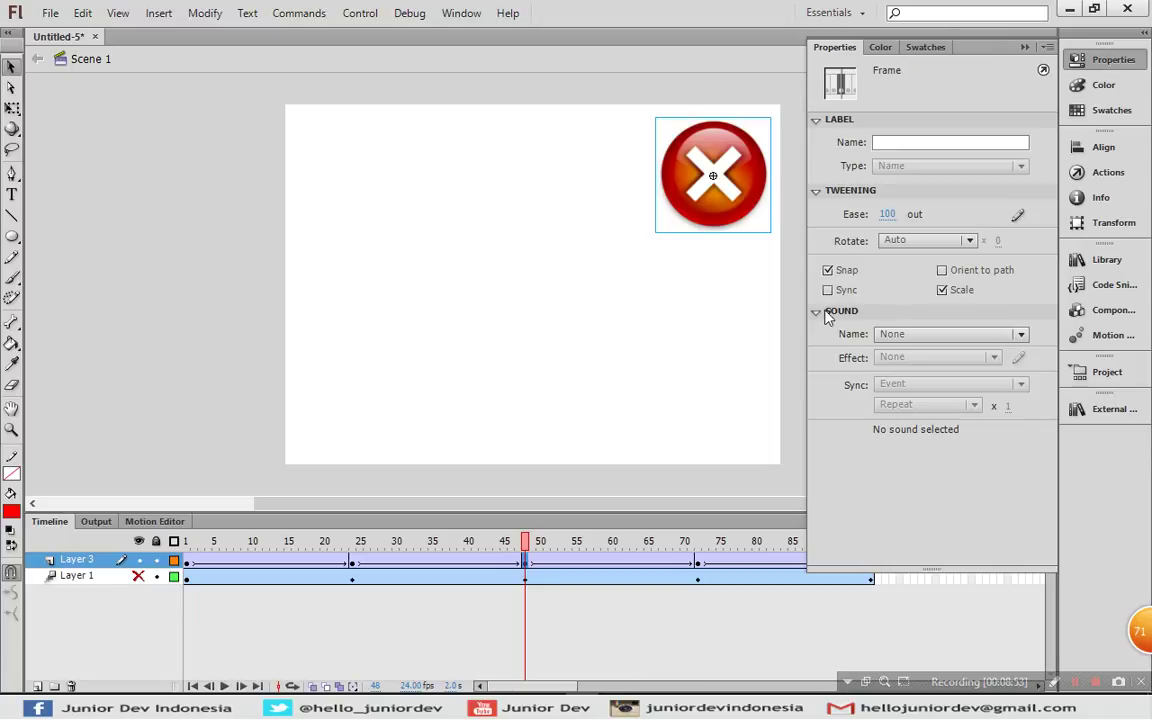
left_click(717, 237)
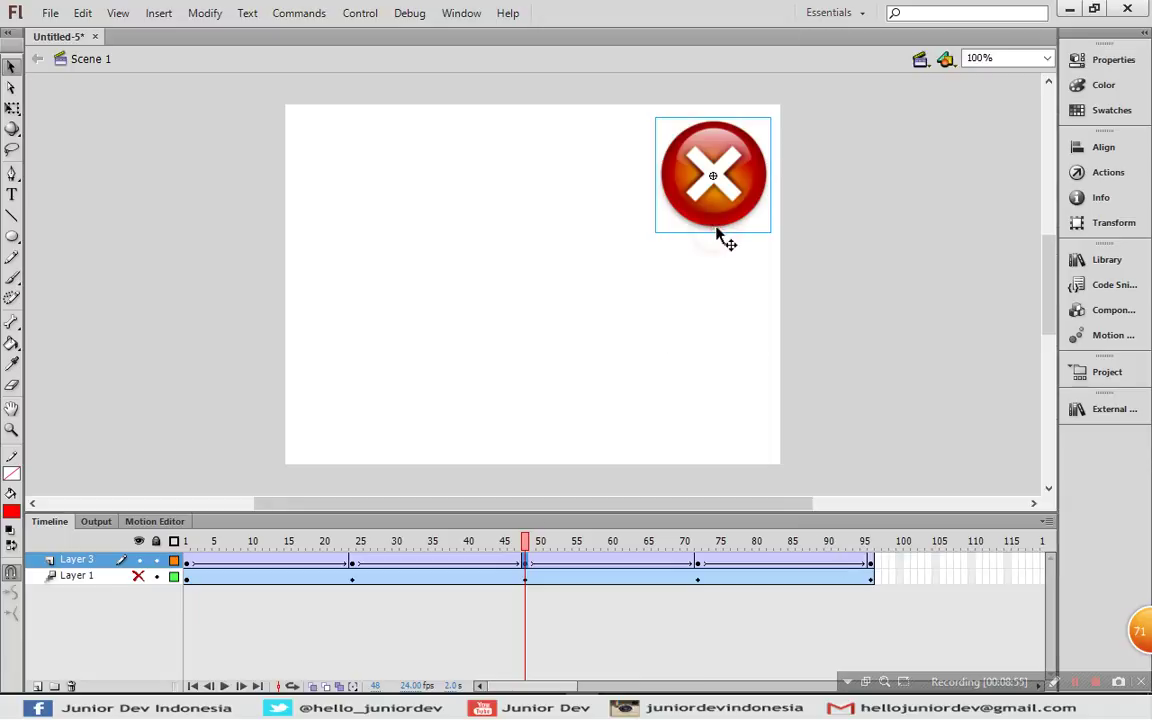
left_click(1108, 62)
left_click(928, 251)
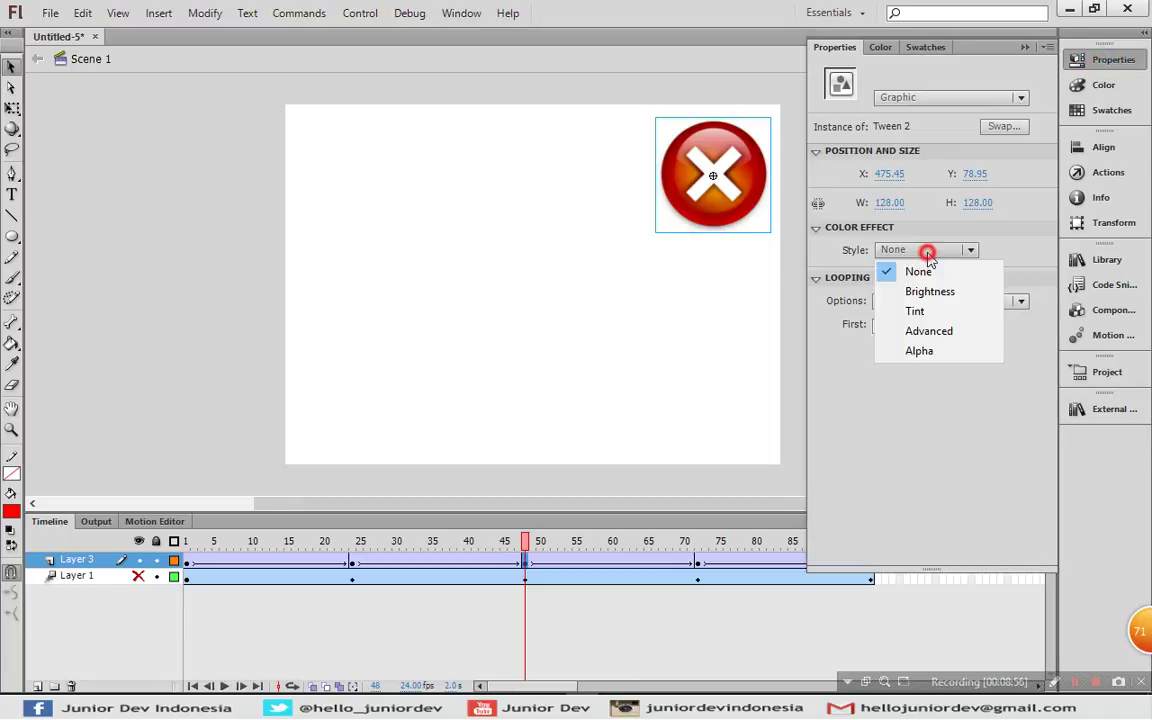
left_click(914, 311)
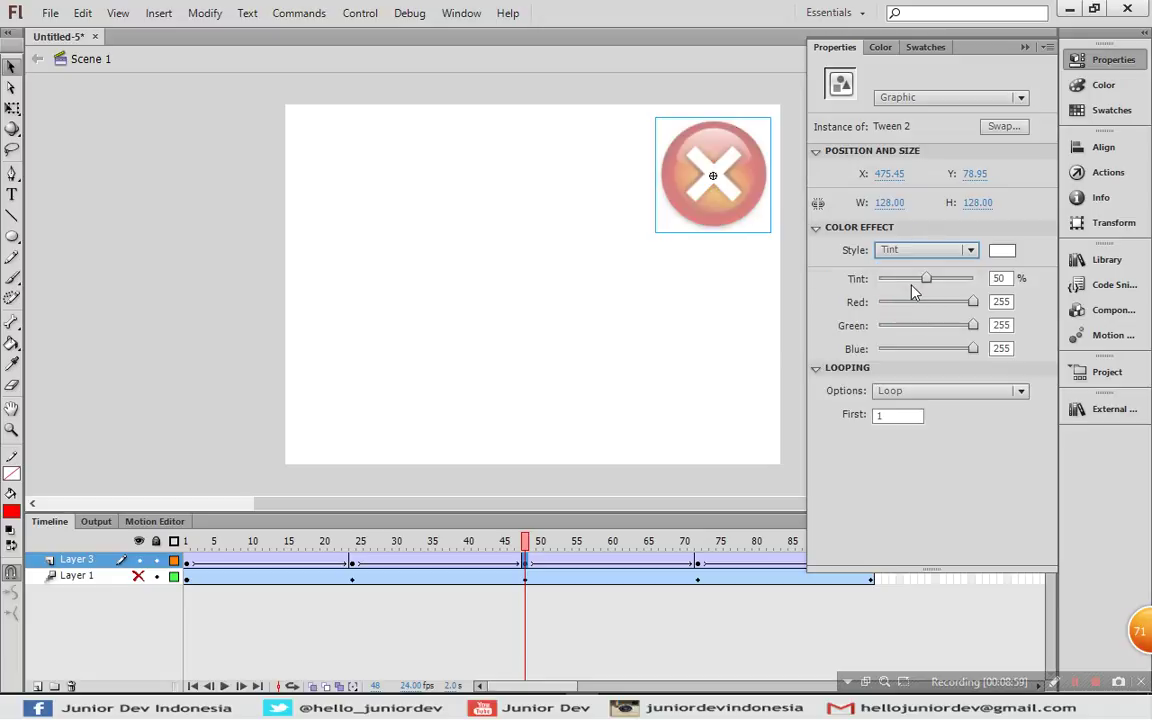
left_click_drag(927, 279, 972, 279)
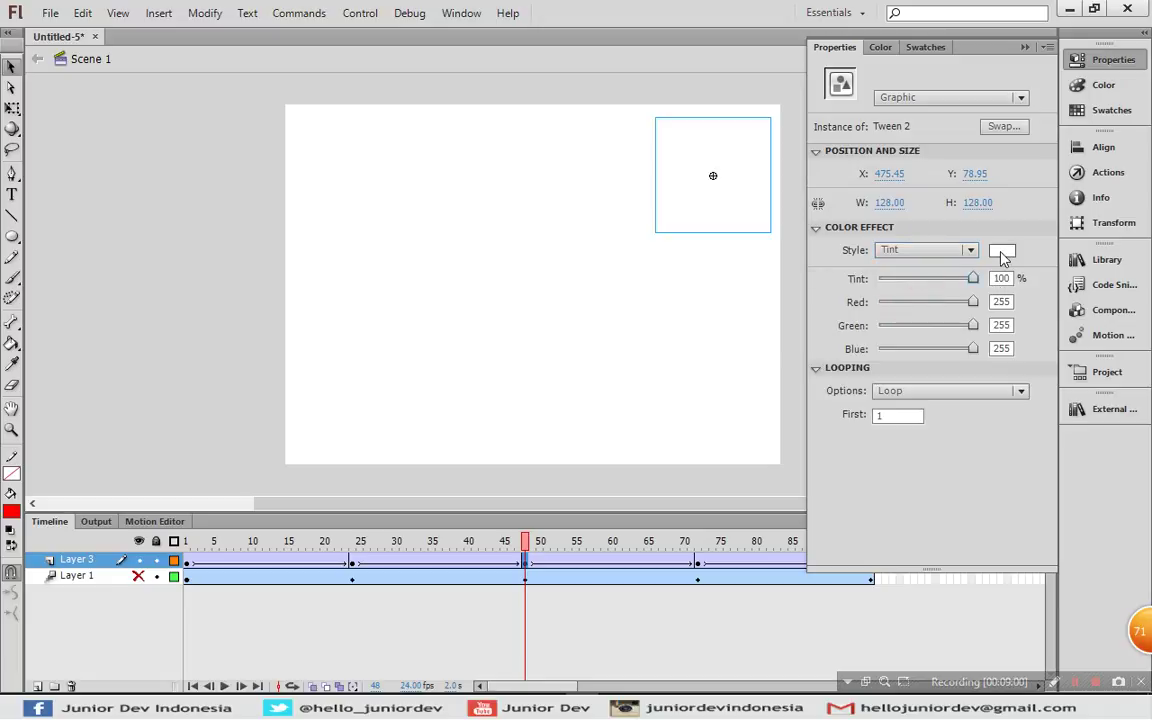
left_click(1002, 250)
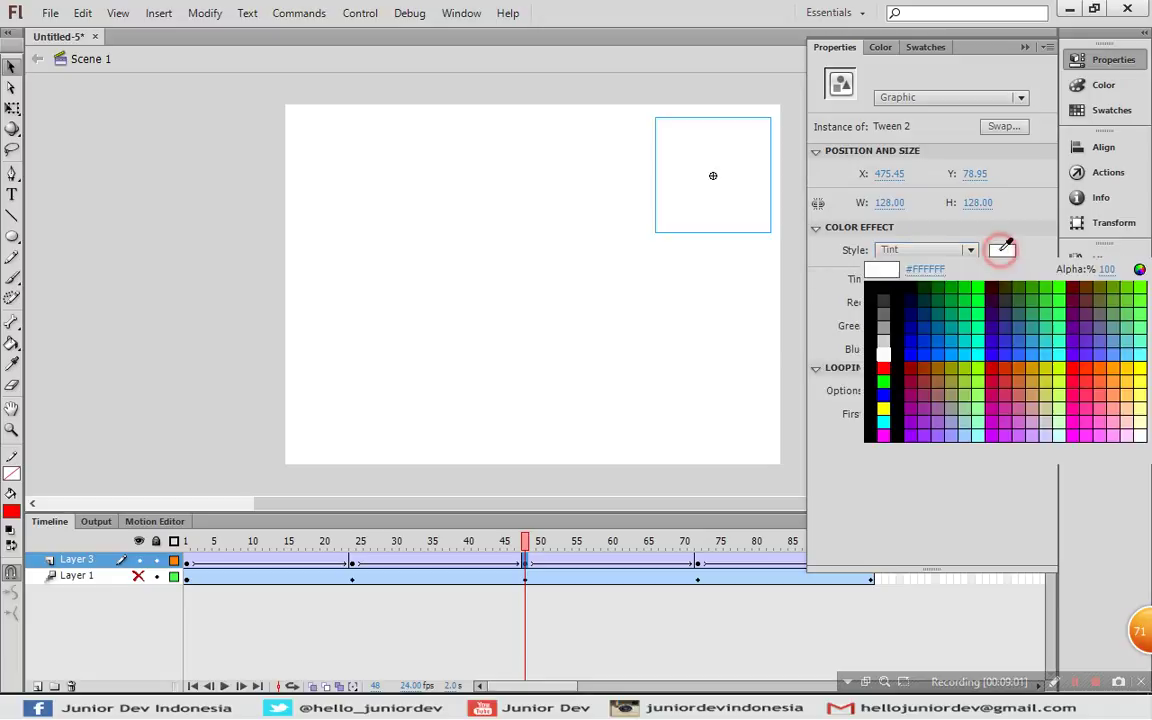
left_click(1140, 372)
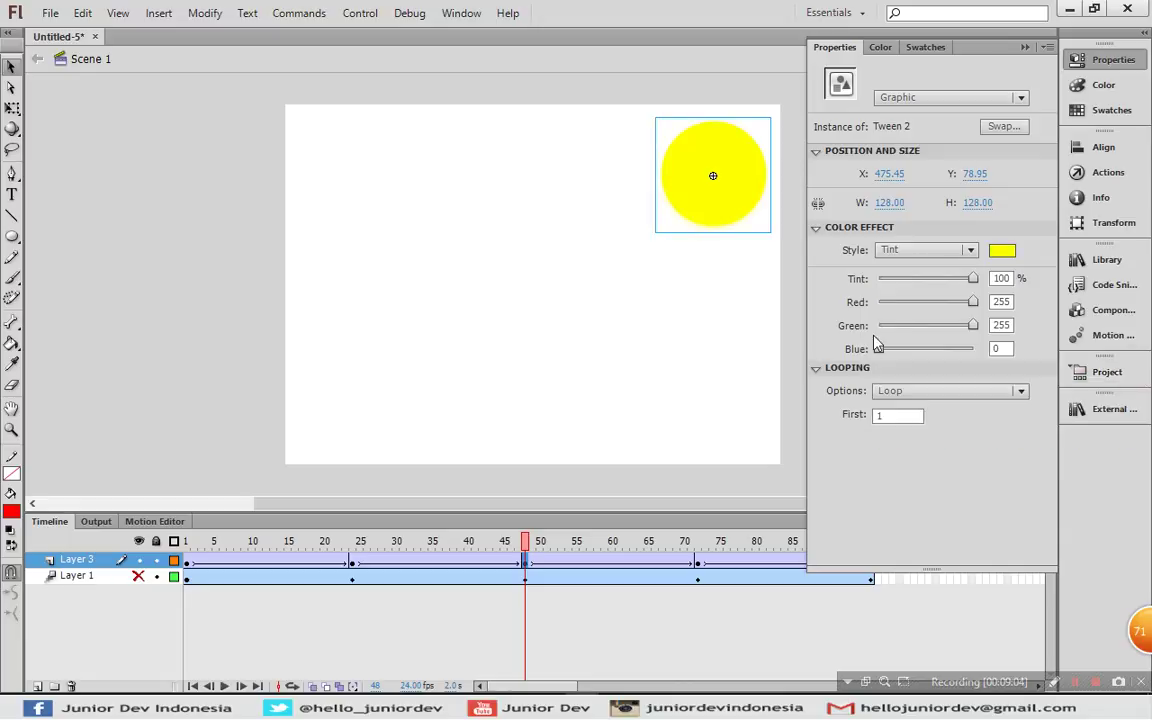
Step: Apply a Brightness color effect of about -57% to the icon at Layer 3's keyframe on frame 72
left_click(697, 556)
left_click(490, 318)
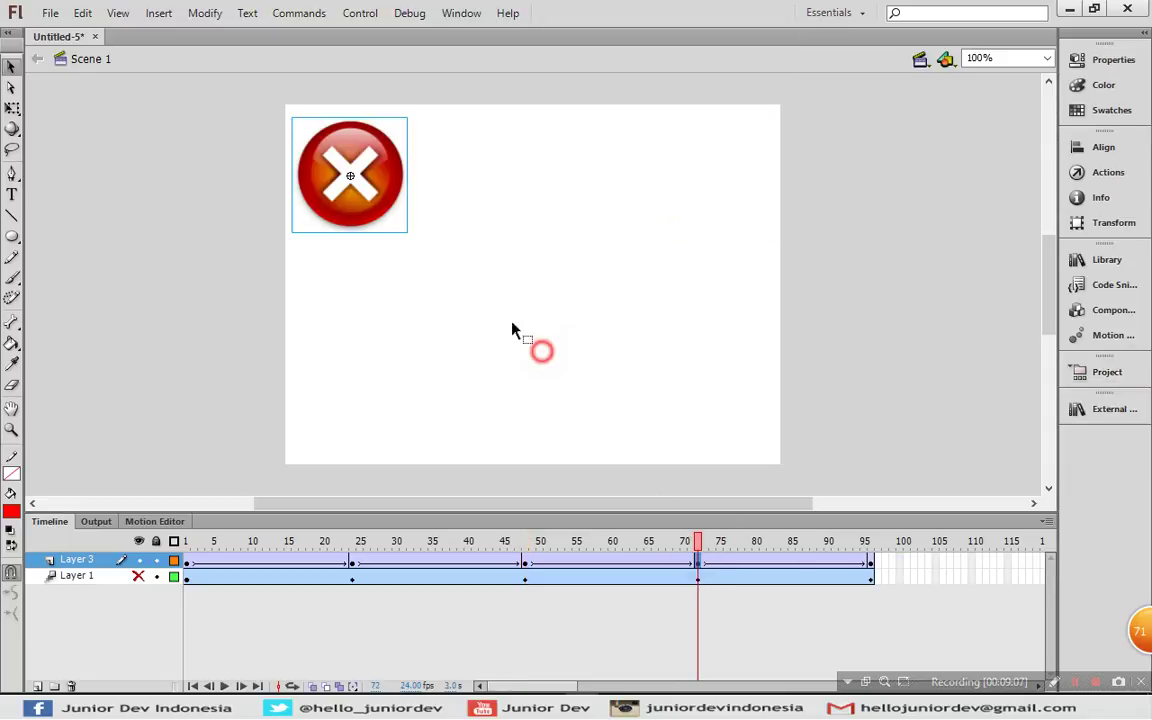
left_click(400, 192)
left_click(1110, 59)
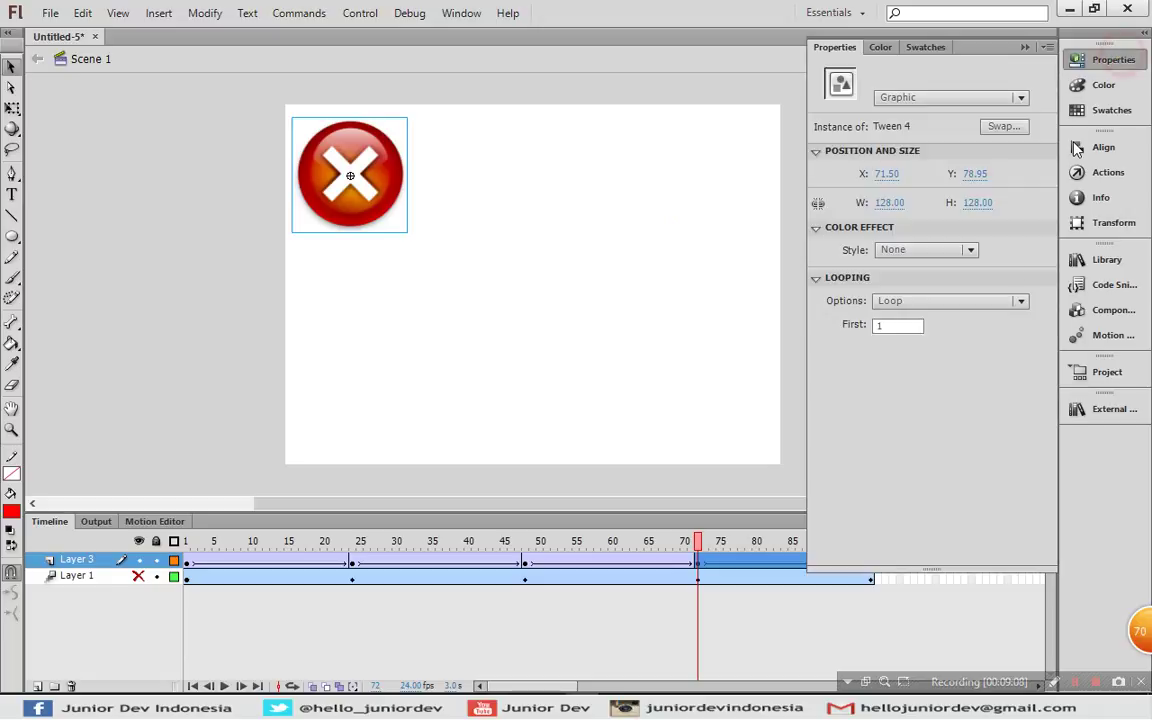
left_click(922, 256)
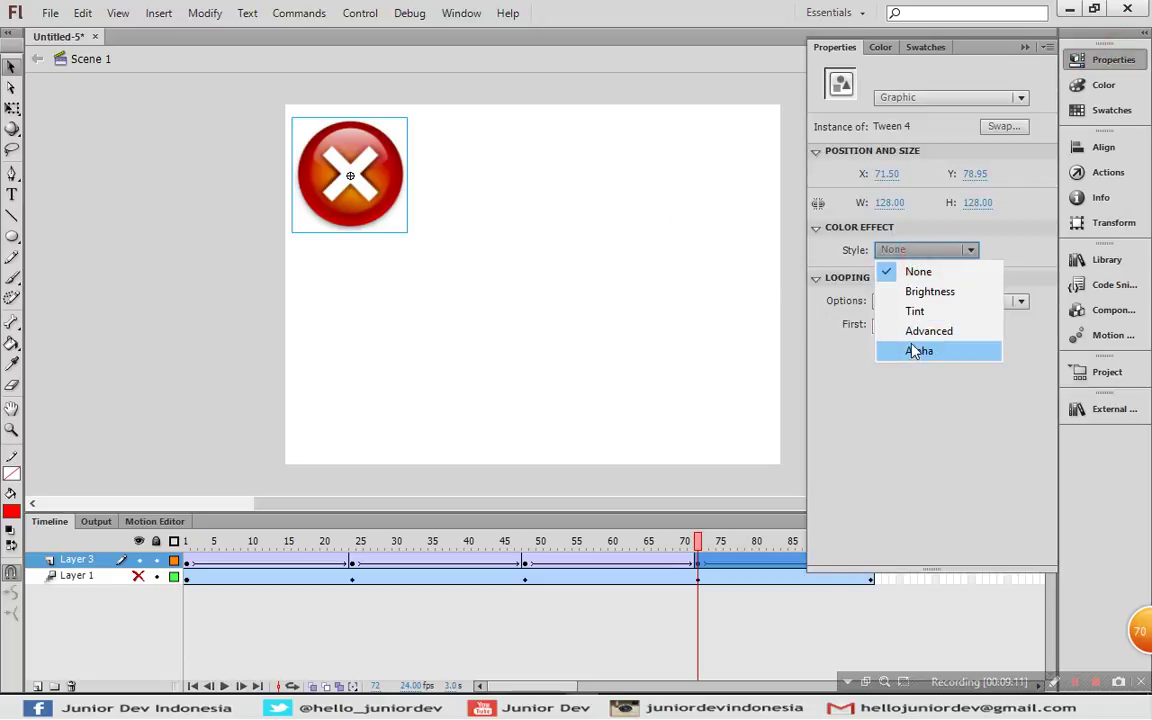
left_click(912, 296)
left_click_drag(930, 285, 904, 284)
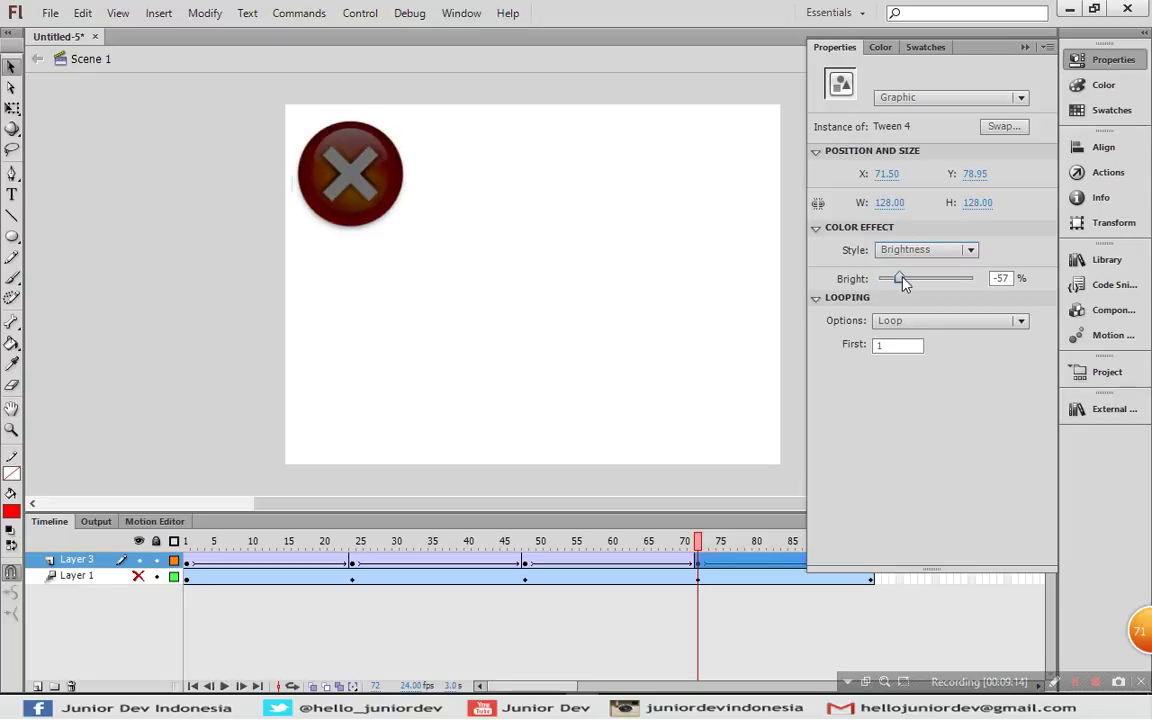
Step: Preview the icon's color effects by scrubbing through the animation from frame 1 to frame 96
left_click(679, 327)
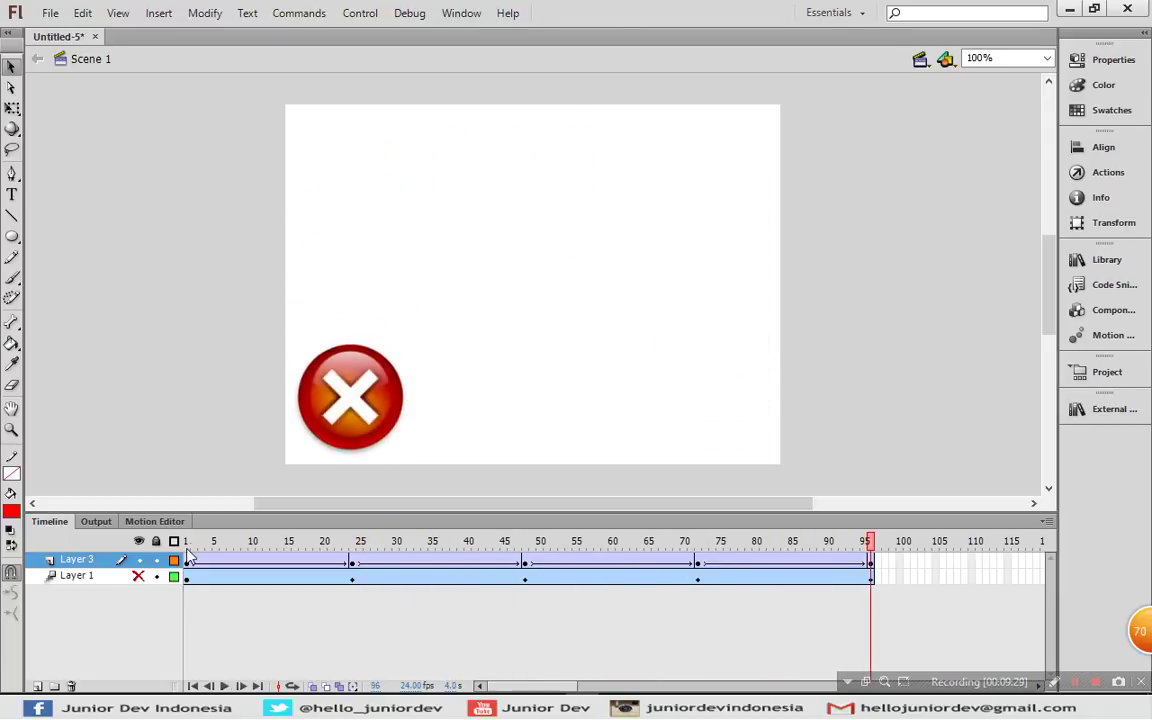
left_click_drag(186, 566, 876, 566)
left_click(898, 389)
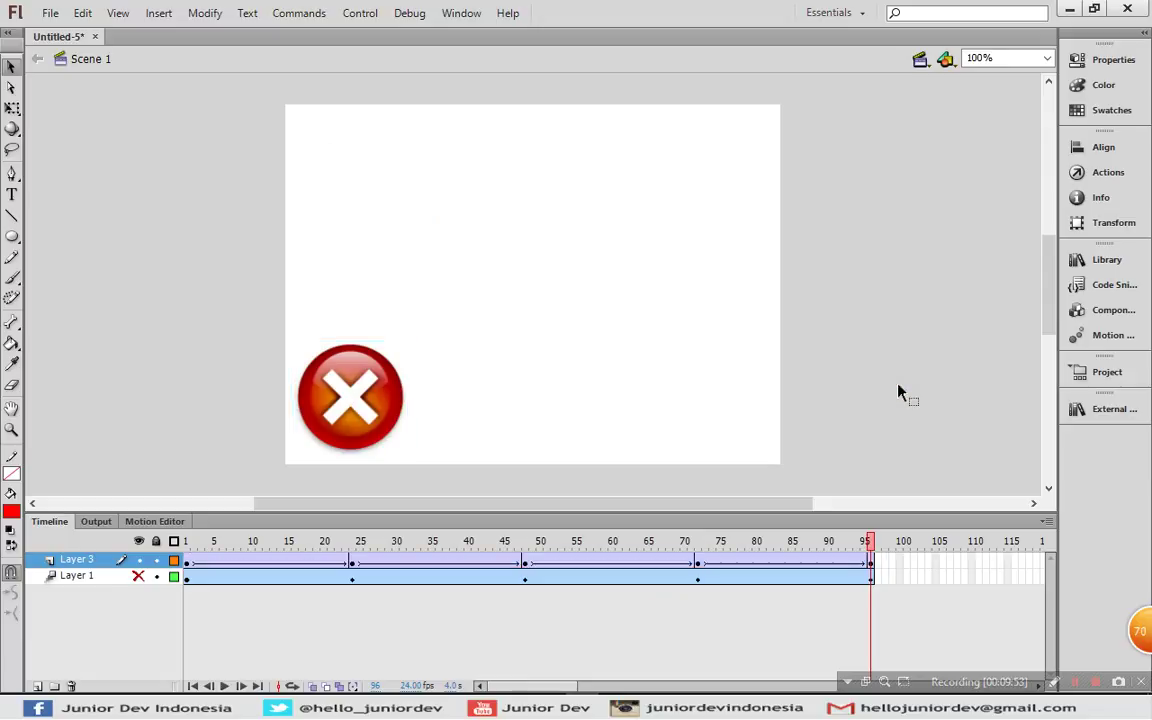